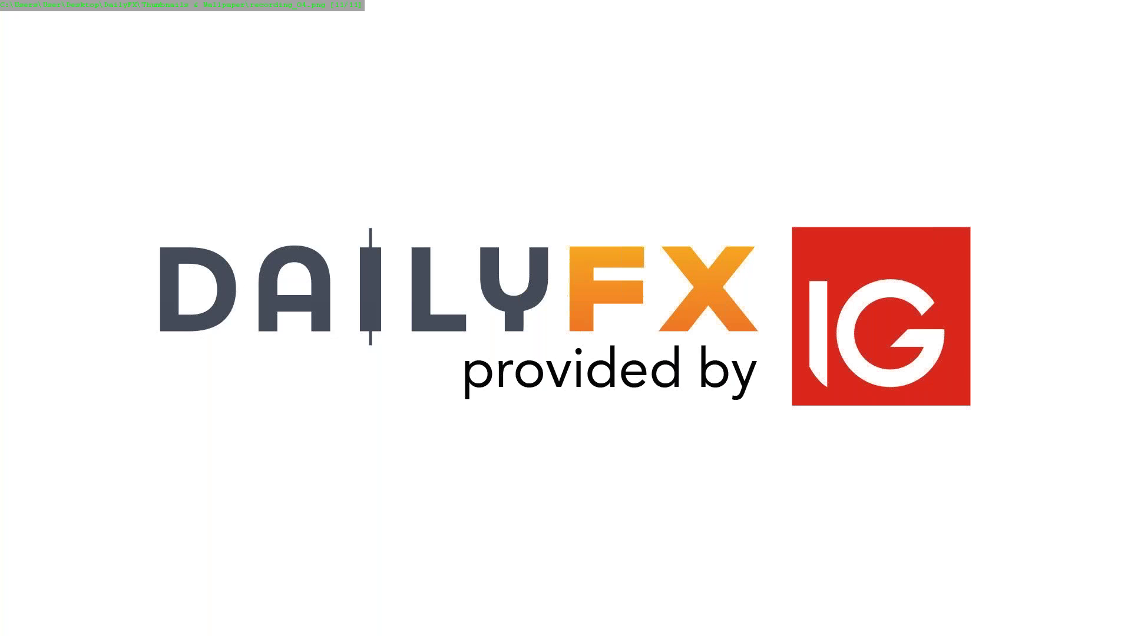
- Exit the full-screen intro to reveal the annotated DXY daily chart, last price near 93.96
{"action": "key", "text": "Escape"}
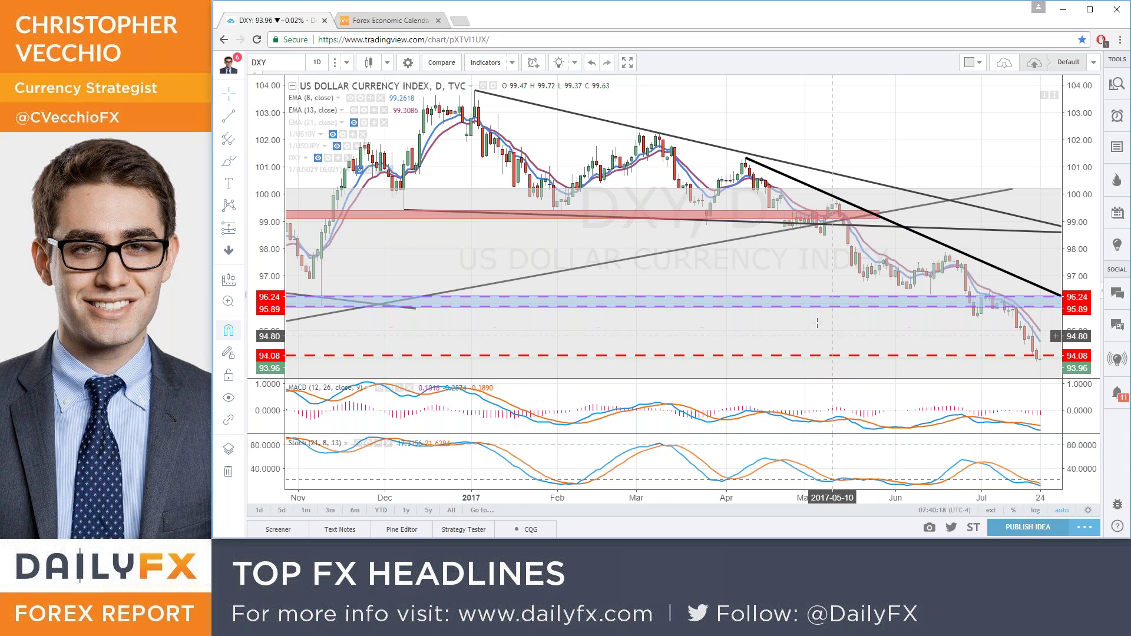
- Zoom the DXY chart out to mid-2016 and shift candles left, leaving blank space on the right
{"action": "scroll", "coordinate": [807, 317], "scroll_direction": "down", "scroll_amount": 2}
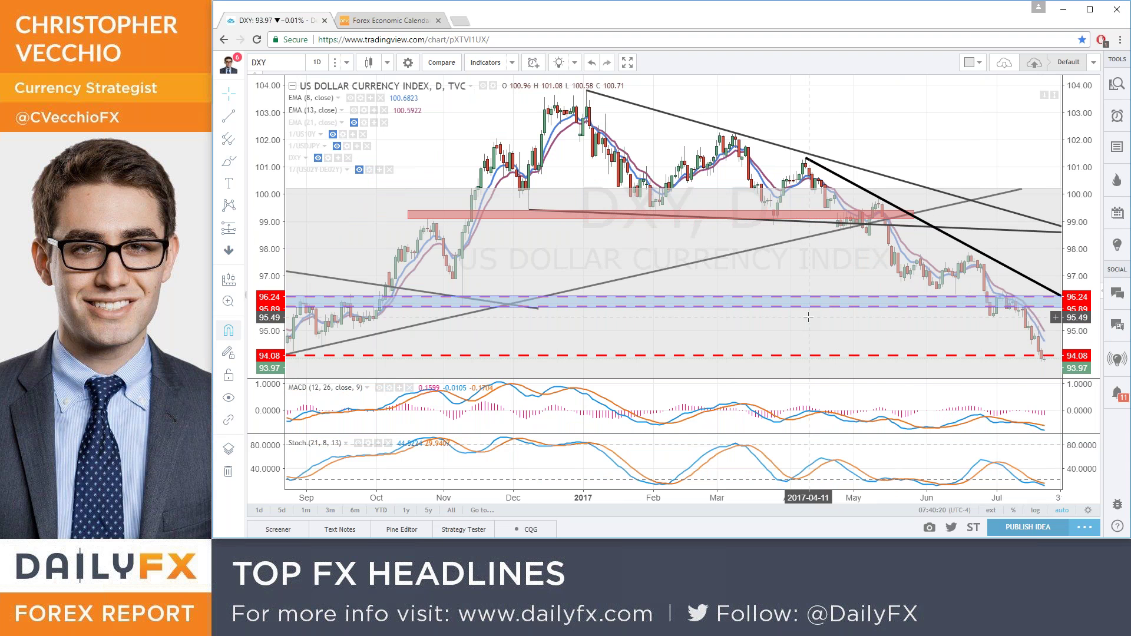
{"action": "scroll", "coordinate": [807, 317], "scroll_direction": "down", "scroll_amount": 2}
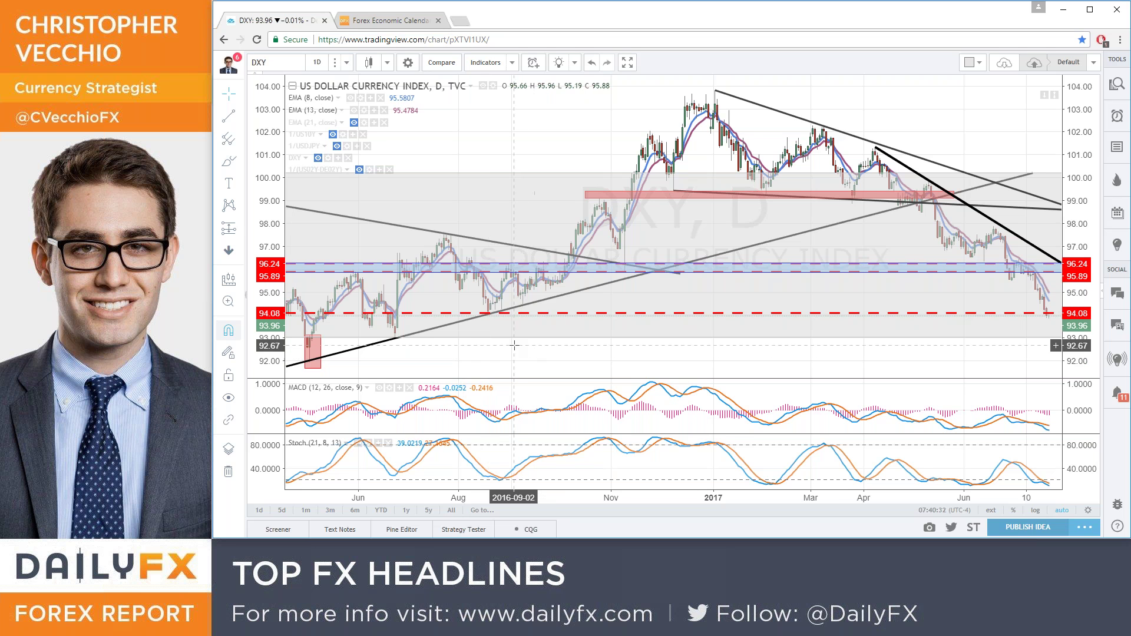
{"action": "scroll", "coordinate": [513, 346], "scroll_direction": "down", "scroll_amount": 1}
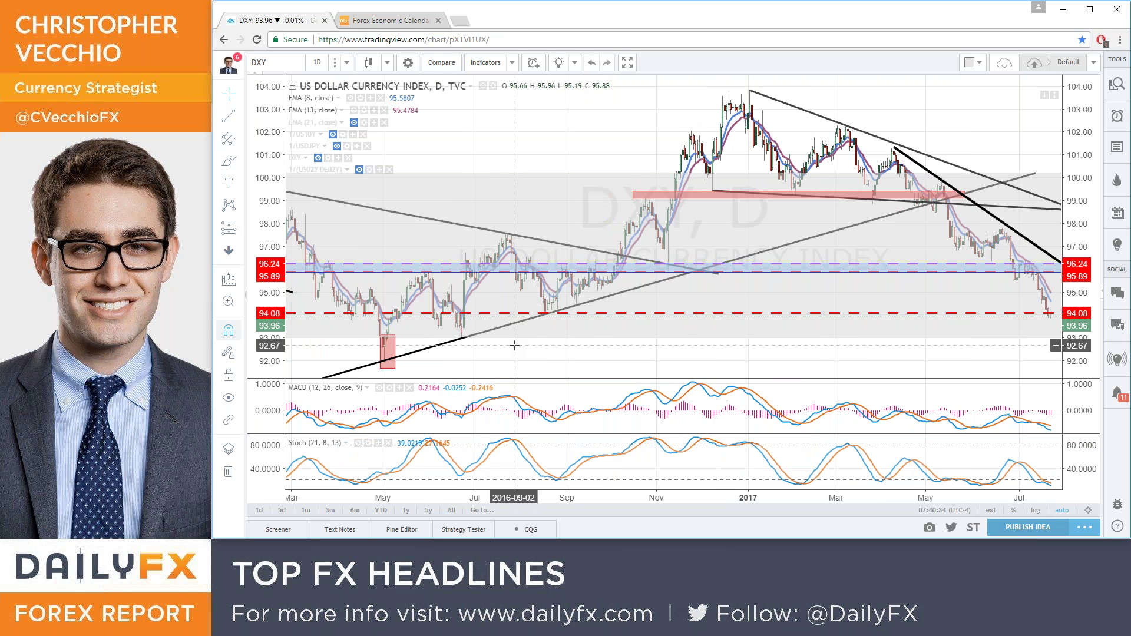
{"action": "scroll", "coordinate": [513, 346], "scroll_direction": "down", "scroll_amount": 2}
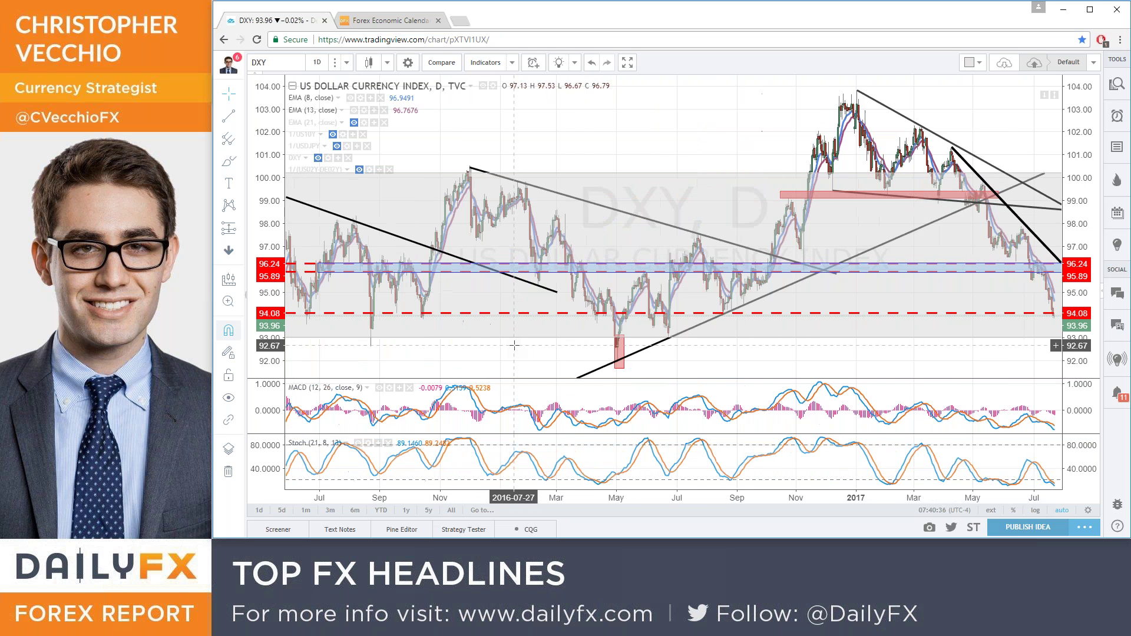
{"action": "scroll", "coordinate": [513, 345], "scroll_direction": "down", "scroll_amount": 1}
{"action": "scroll", "coordinate": [513, 345], "scroll_direction": "down", "scroll_amount": 1}
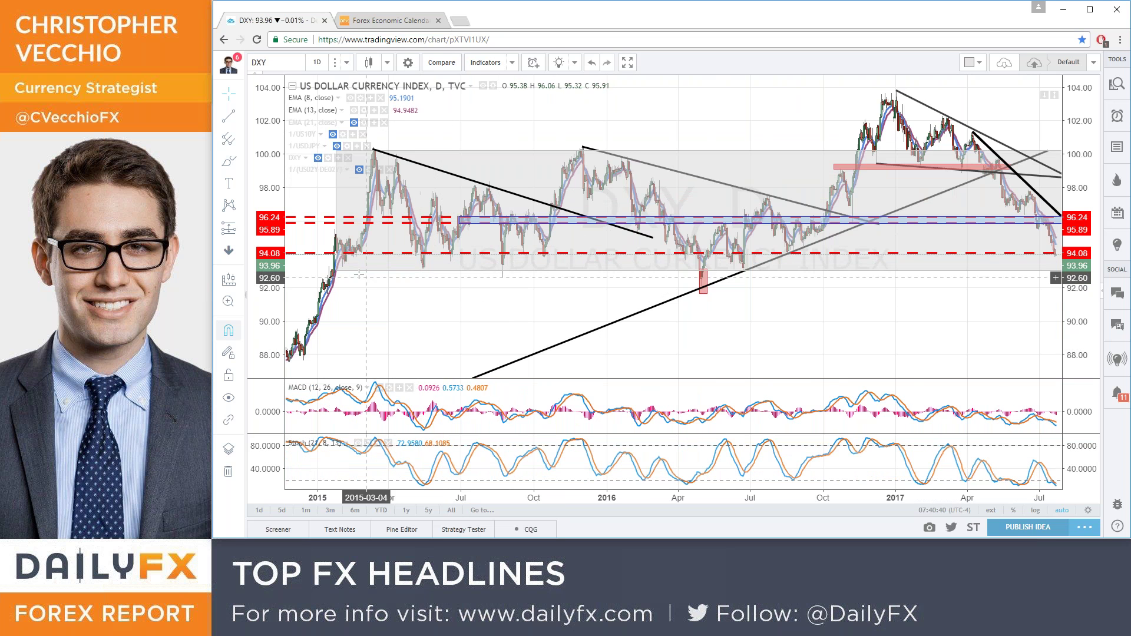
{"action": "scroll", "coordinate": [743, 323], "scroll_direction": "up", "scroll_amount": 2}
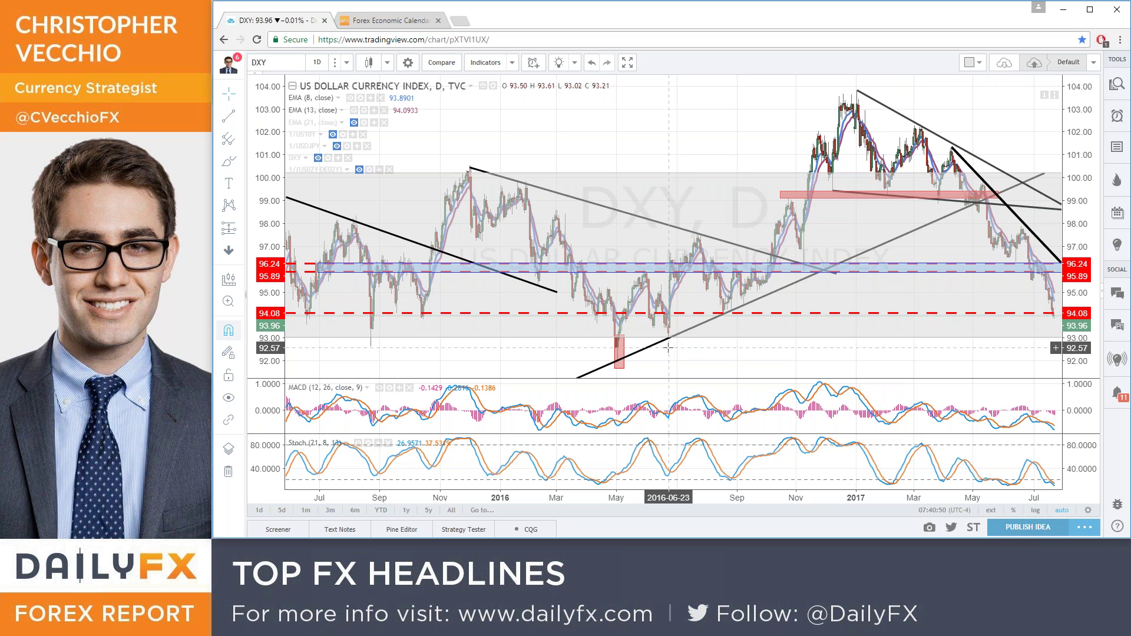
{"action": "left_click_drag", "start_coordinate": [663, 148], "coordinate": [448, 148]}
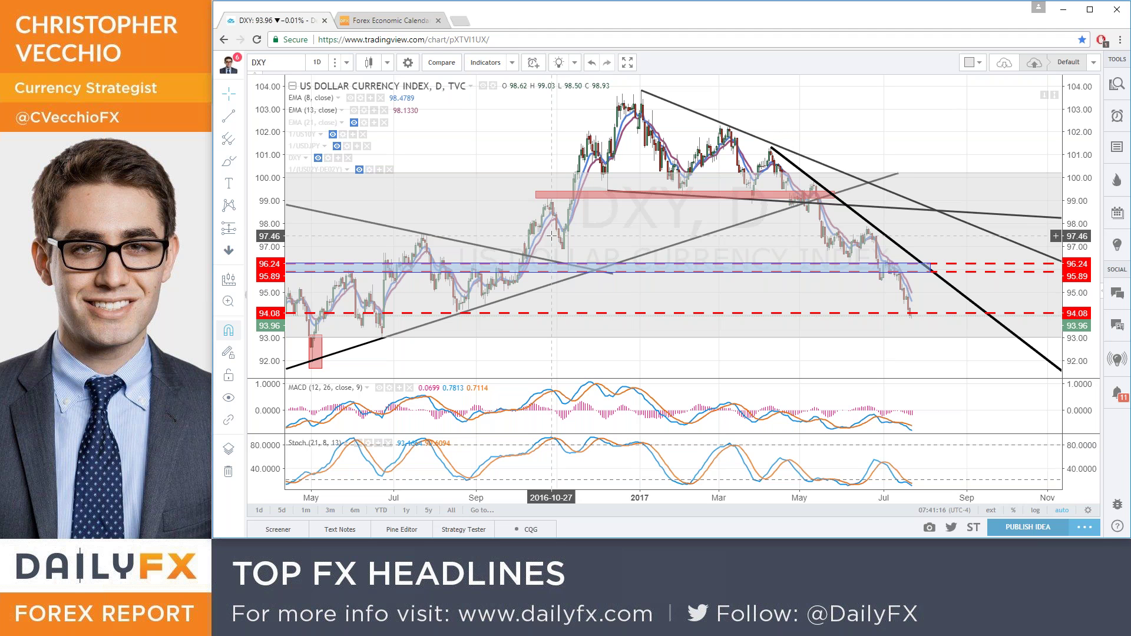
- Switch to the DailyFX economic calendar for 23–29 July 2017
{"action": "left_click", "coordinate": [389, 20]}
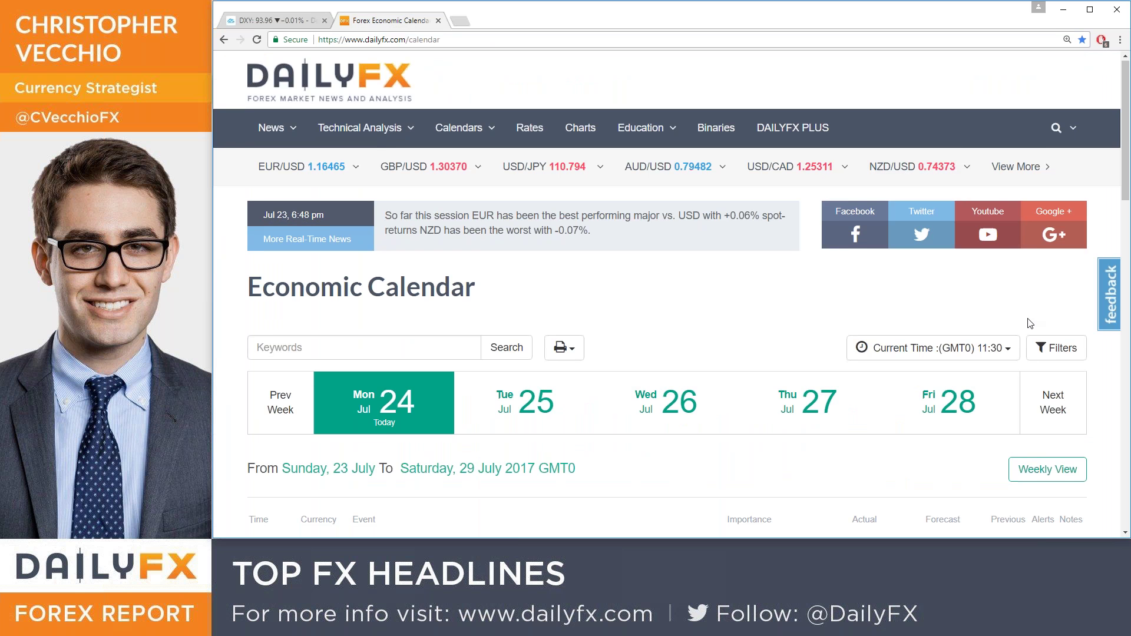
{"action": "scroll", "coordinate": [670, 293], "scroll_direction": "down", "scroll_amount": 1}
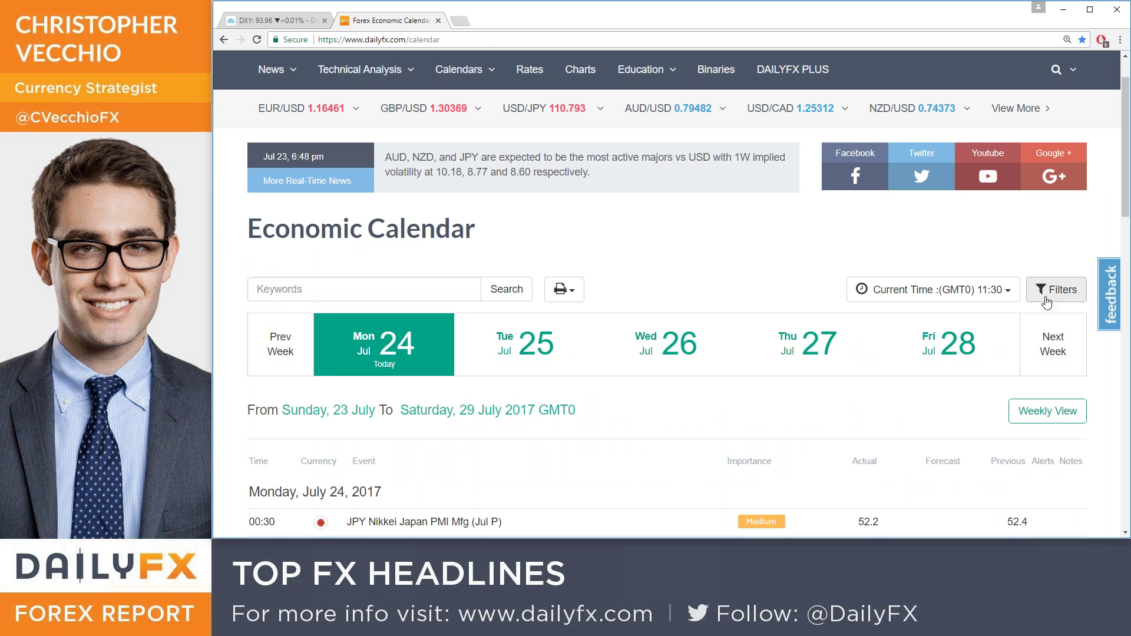
{"action": "scroll", "coordinate": [1047, 302], "scroll_direction": "down", "scroll_amount": 1}
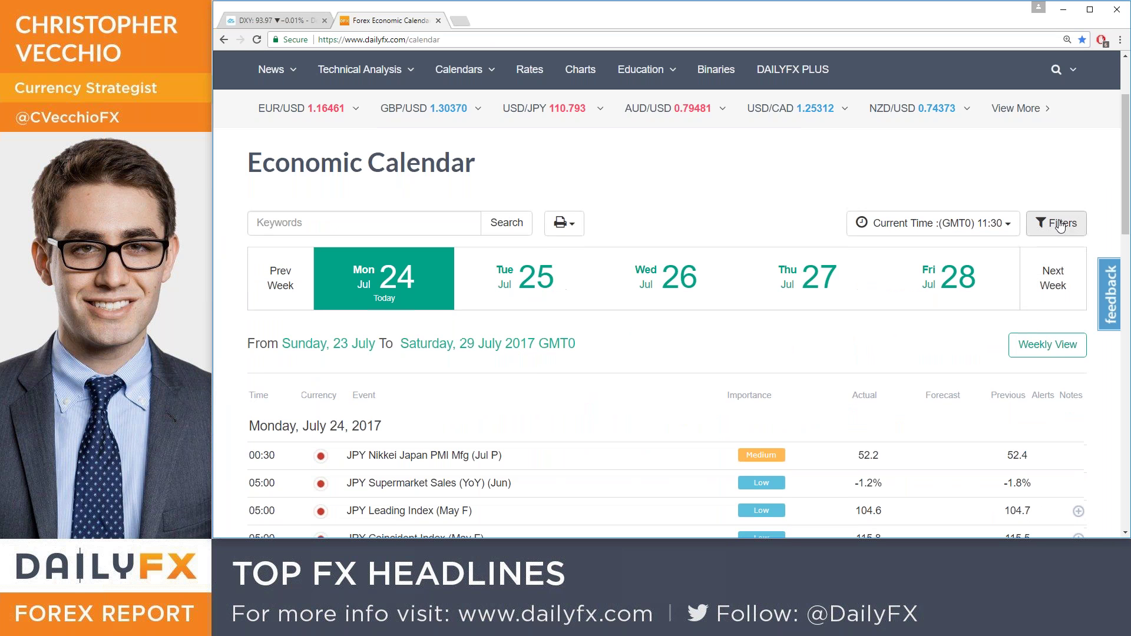
{"action": "scroll", "coordinate": [1027, 357], "scroll_direction": "up", "scroll_amount": 2}
- Filter the calendar to high-importance events by unticking Medium and Low importance
{"action": "left_click", "coordinate": [1035, 356]}
{"action": "scroll", "coordinate": [1025, 377], "scroll_direction": "down", "scroll_amount": 1}
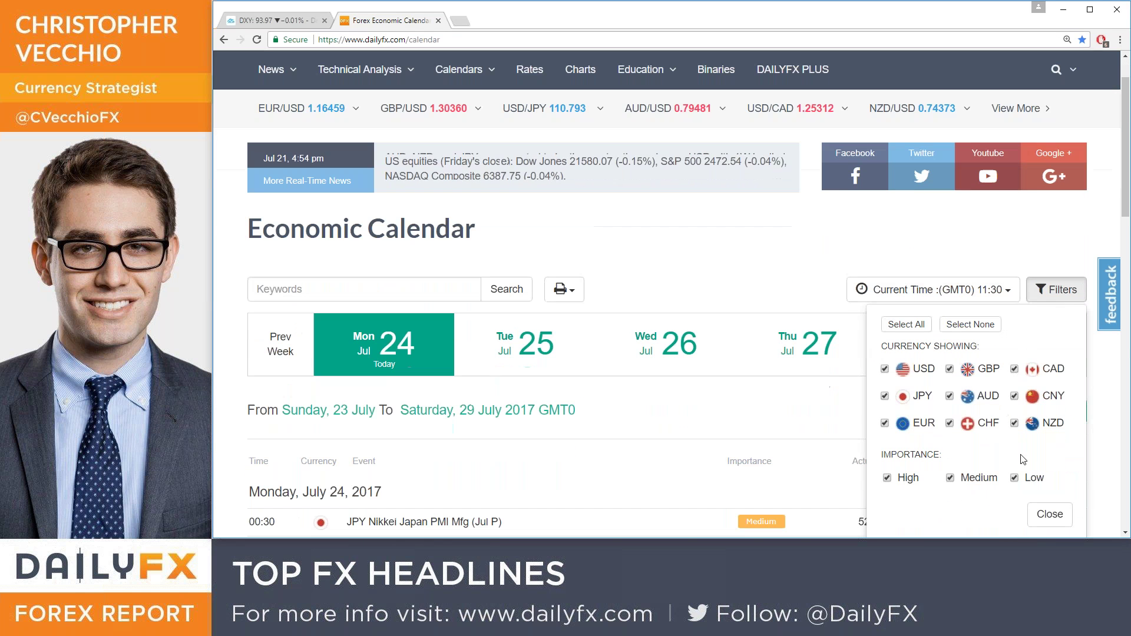
{"action": "left_click", "coordinate": [1013, 477]}
{"action": "left_click", "coordinate": [949, 477]}
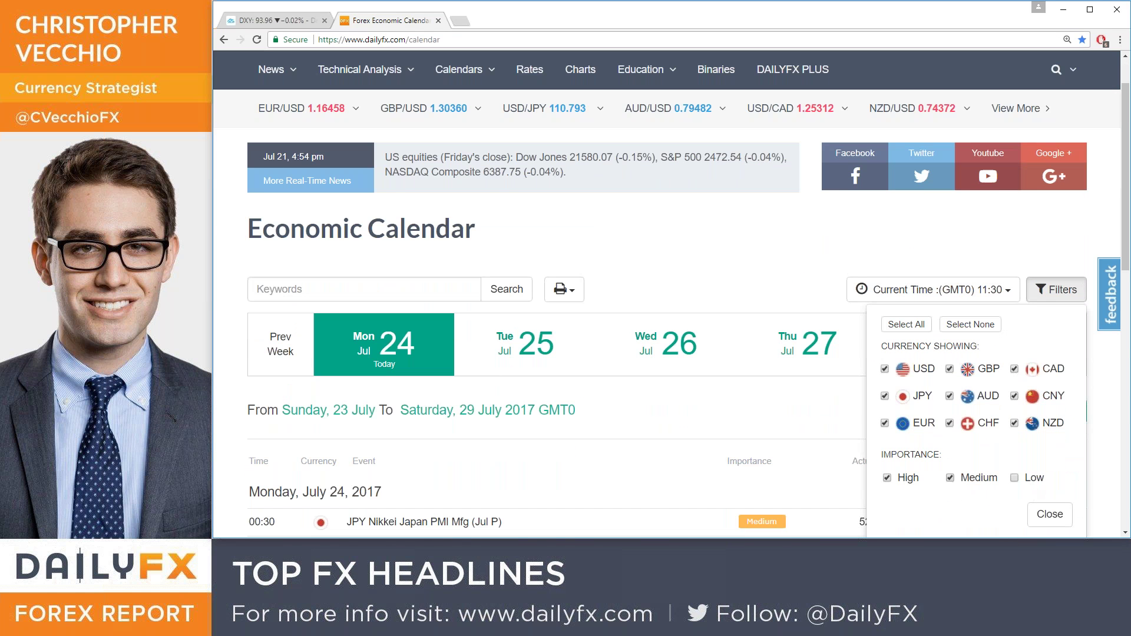
{"action": "left_click", "coordinate": [1048, 514]}
{"action": "scroll", "coordinate": [1027, 479], "scroll_direction": "down", "scroll_amount": 2}
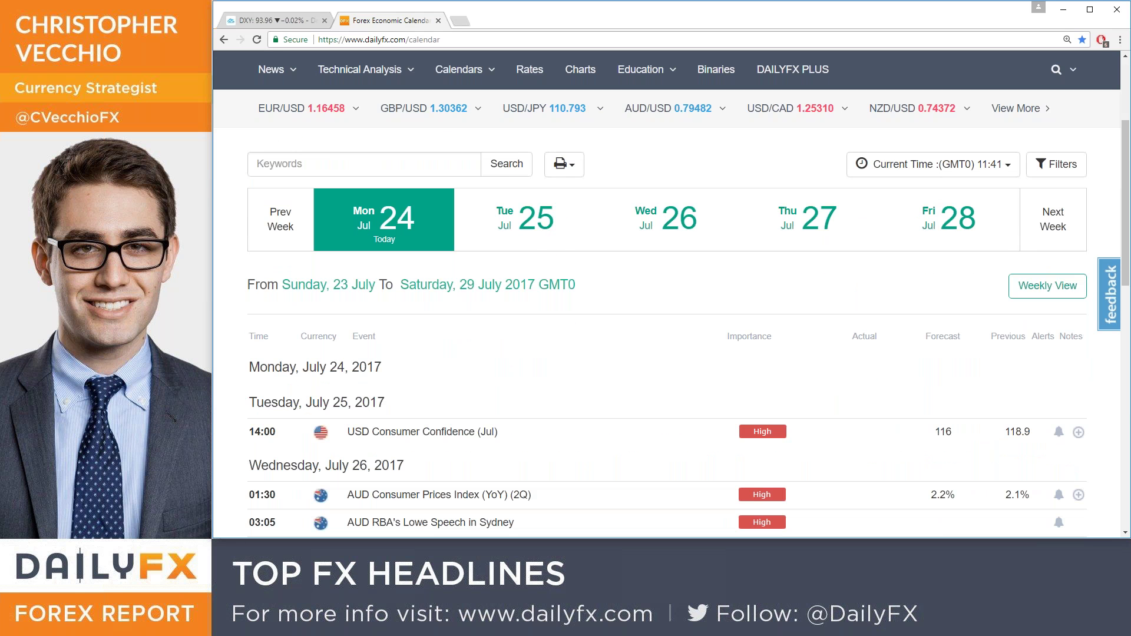
- Scroll through the week's high-importance events, then return to the TradingView DXY chart
{"action": "scroll", "coordinate": [666, 330], "scroll_direction": "down", "scroll_amount": 2}
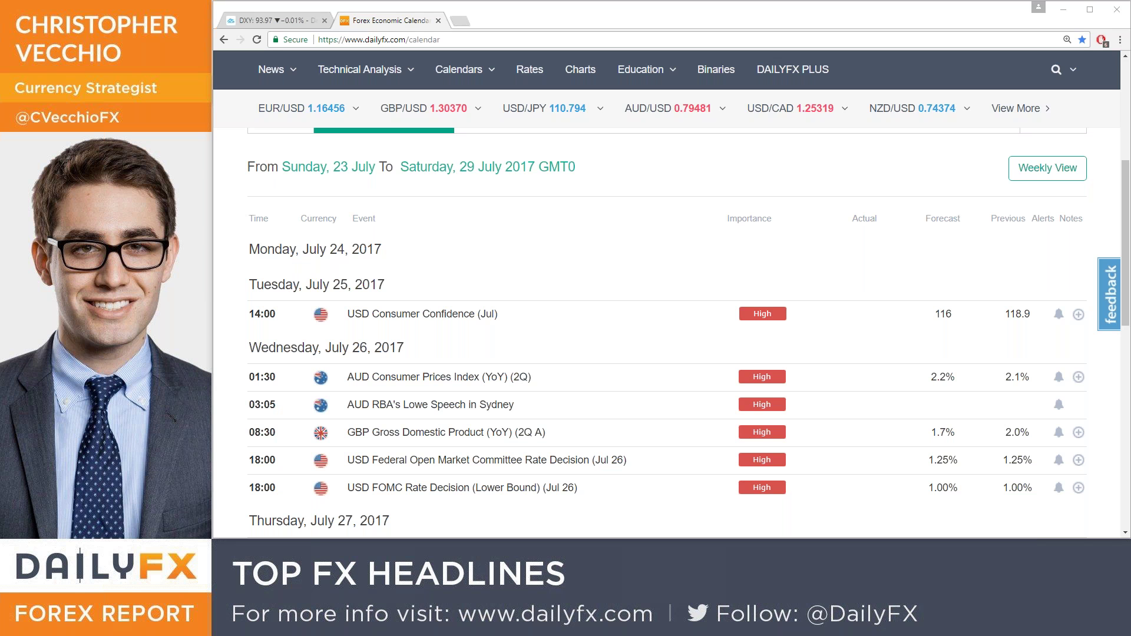
{"action": "scroll", "coordinate": [621, 224], "scroll_direction": "down", "scroll_amount": 2}
{"action": "scroll", "coordinate": [613, 215], "scroll_direction": "down", "scroll_amount": 2}
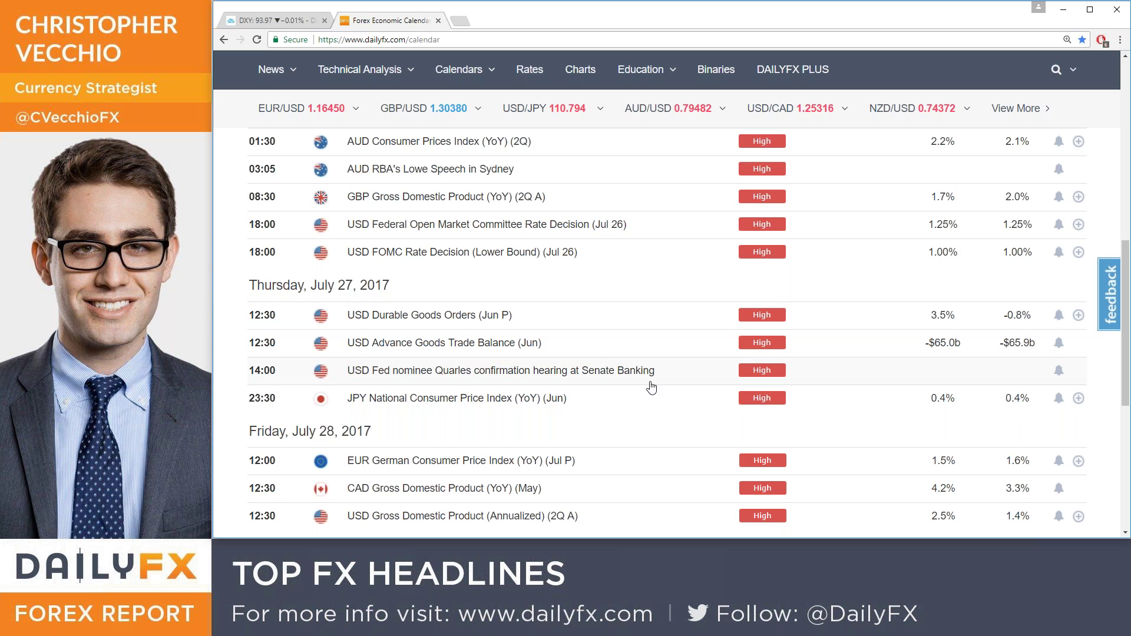
{"action": "scroll", "coordinate": [651, 387], "scroll_direction": "up", "scroll_amount": 2}
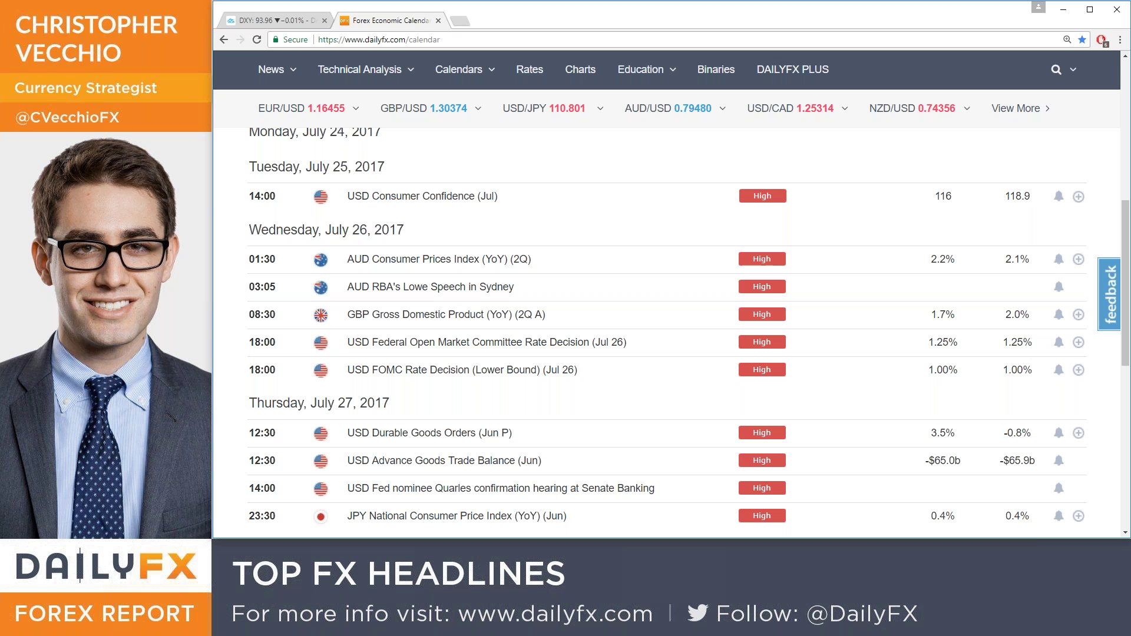
{"action": "left_click", "coordinate": [277, 24]}
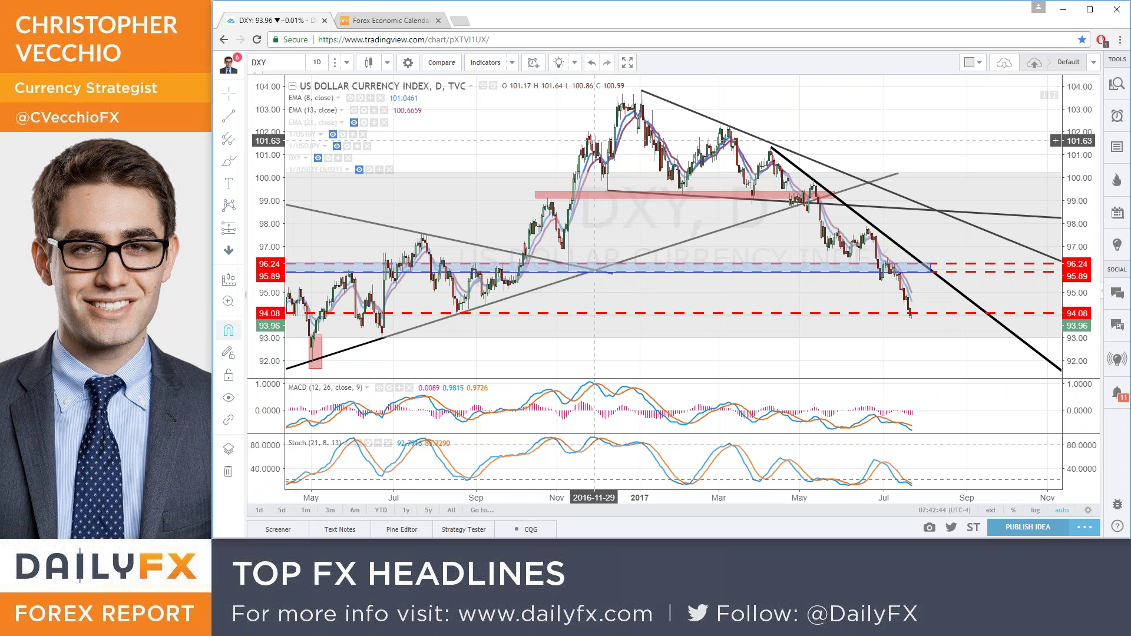
- Load the AUDUSD chart and delete the middle grey rectangle
{"action": "type", "text": "audusd"}
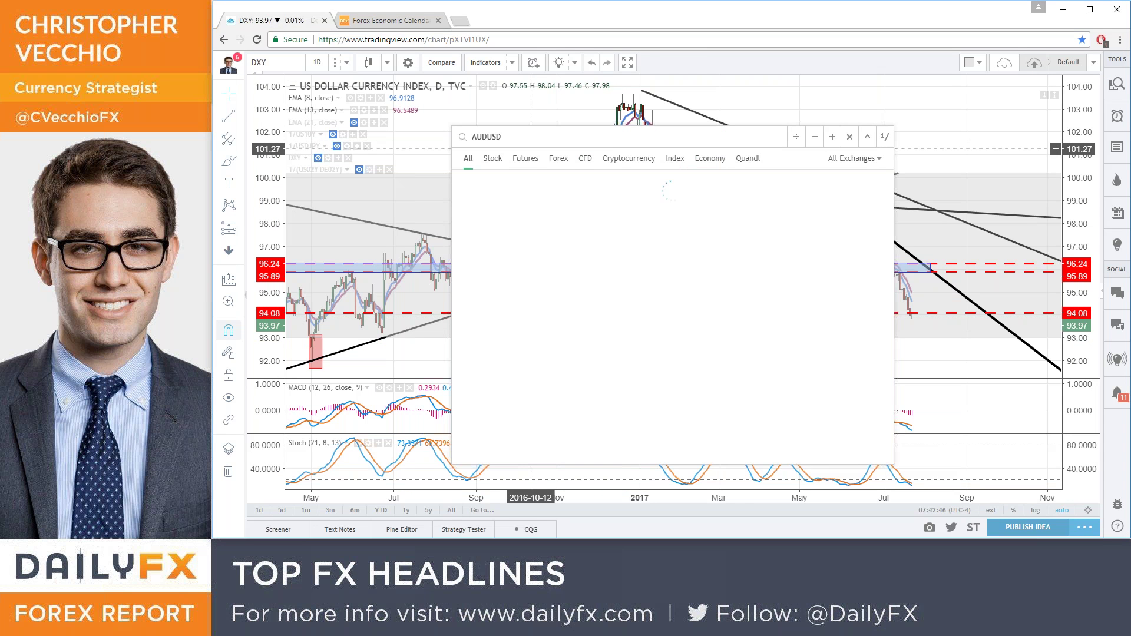
{"action": "key", "text": "Return"}
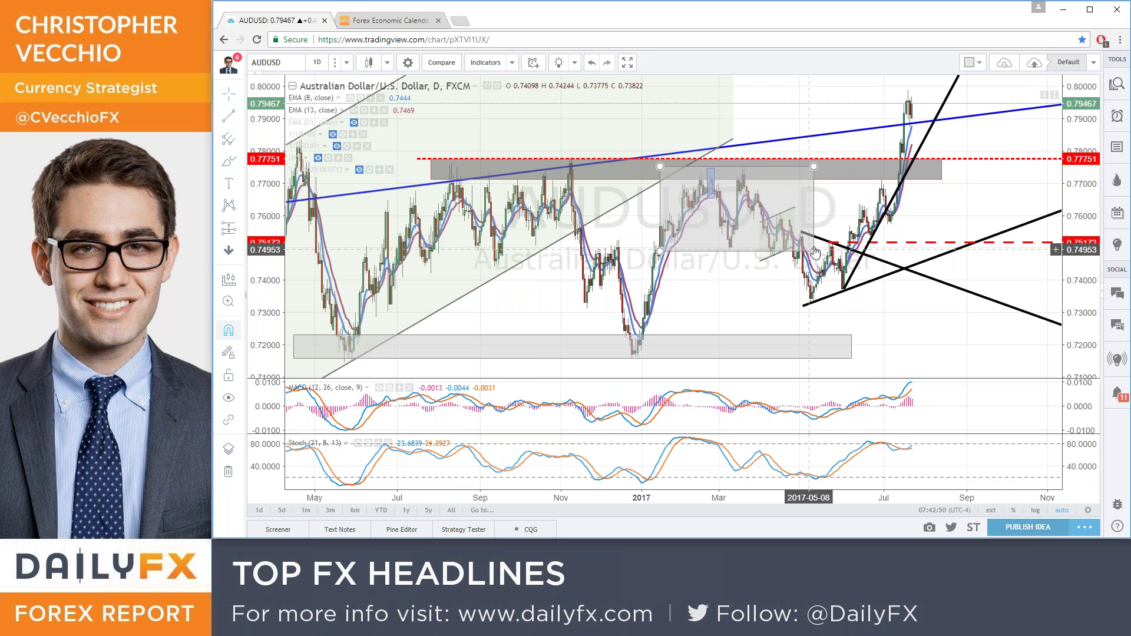
{"action": "key", "text": "Delete"}
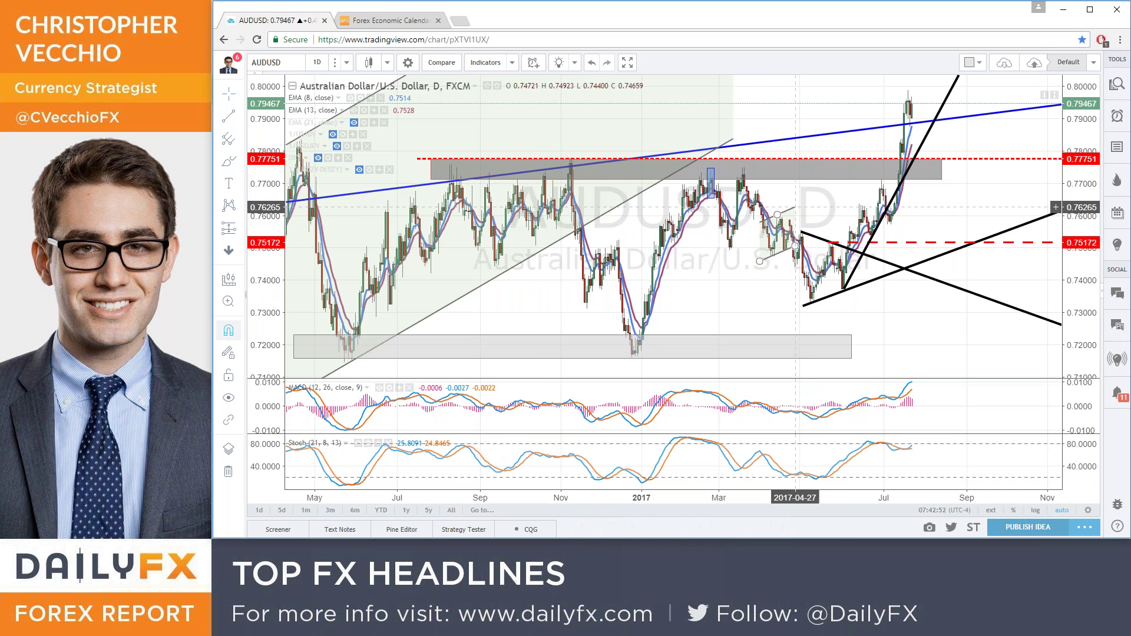
- Pan and zoom the AUD/USD chart to review its trendlines, then go to the DailyFX calendar
{"action": "scroll", "coordinate": [798, 248], "scroll_direction": "up", "scroll_amount": 2}
{"action": "left_click_drag", "start_coordinate": [684, 299], "coordinate": [708, 299]}
{"action": "scroll", "coordinate": [709, 299], "scroll_direction": "up", "scroll_amount": 1}
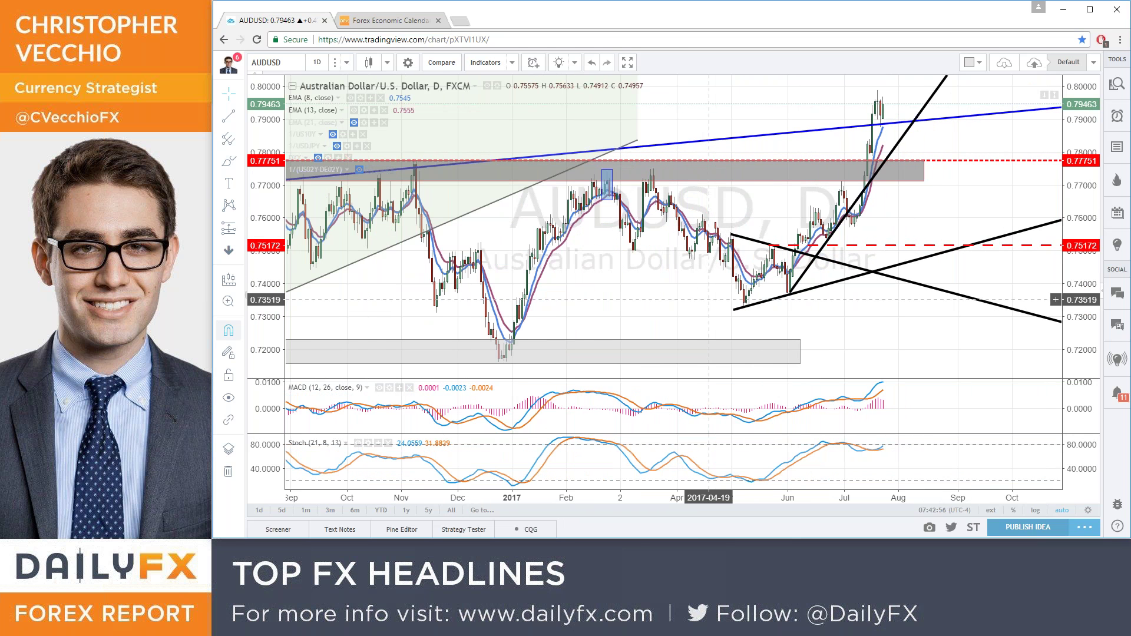
{"action": "scroll", "coordinate": [708, 299], "scroll_direction": "up", "scroll_amount": 3}
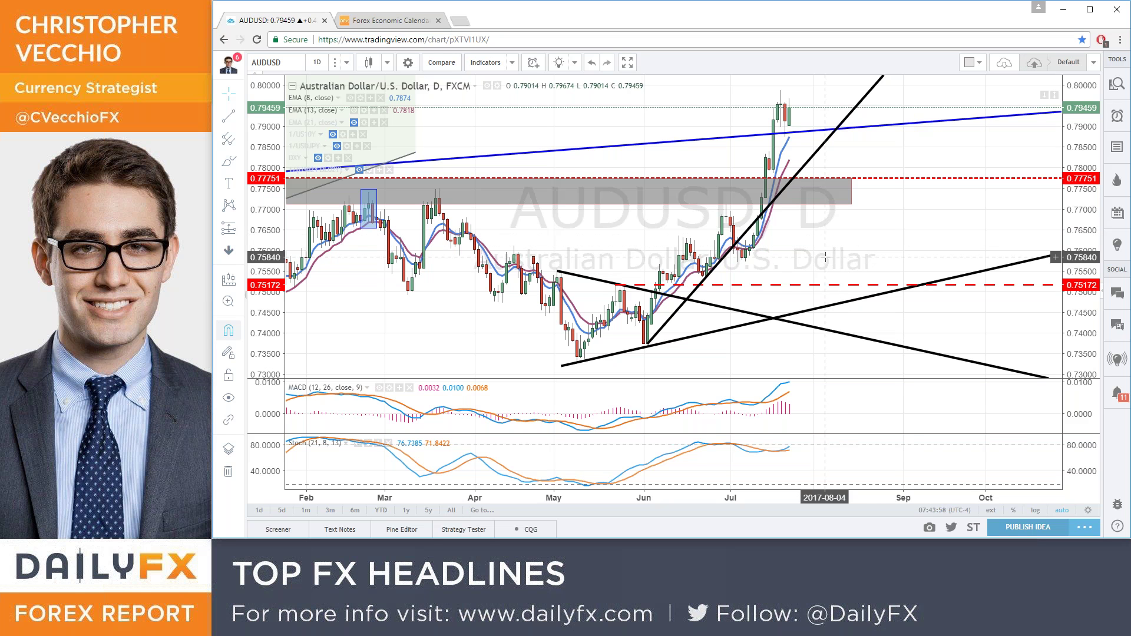
{"action": "scroll", "coordinate": [824, 257], "scroll_direction": "down", "scroll_amount": 3}
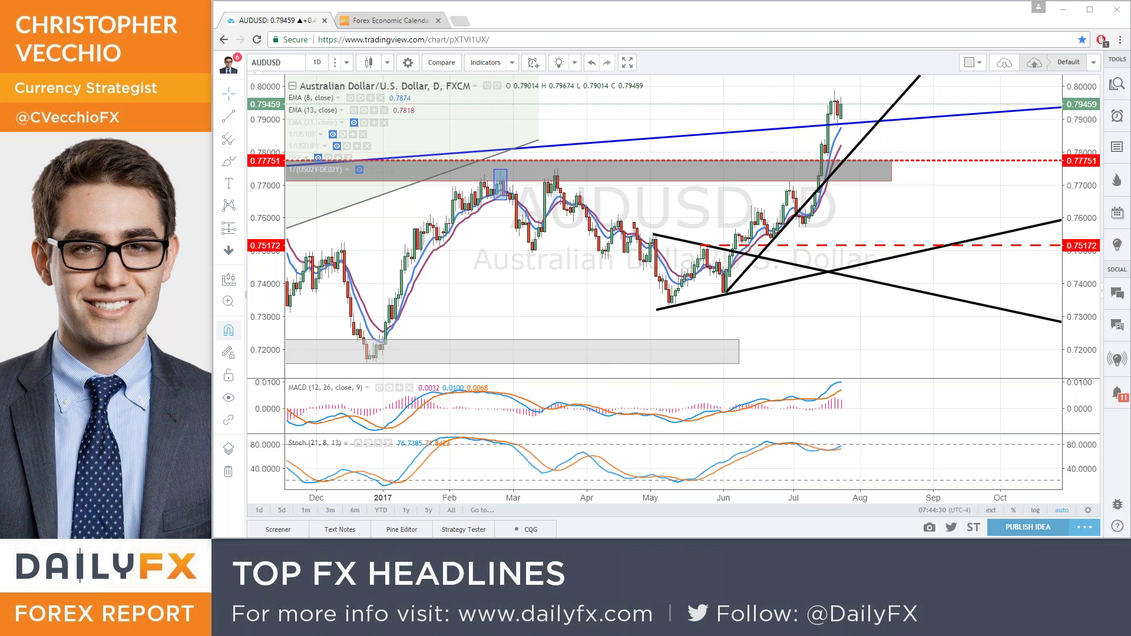
{"action": "left_click", "coordinate": [389, 20]}
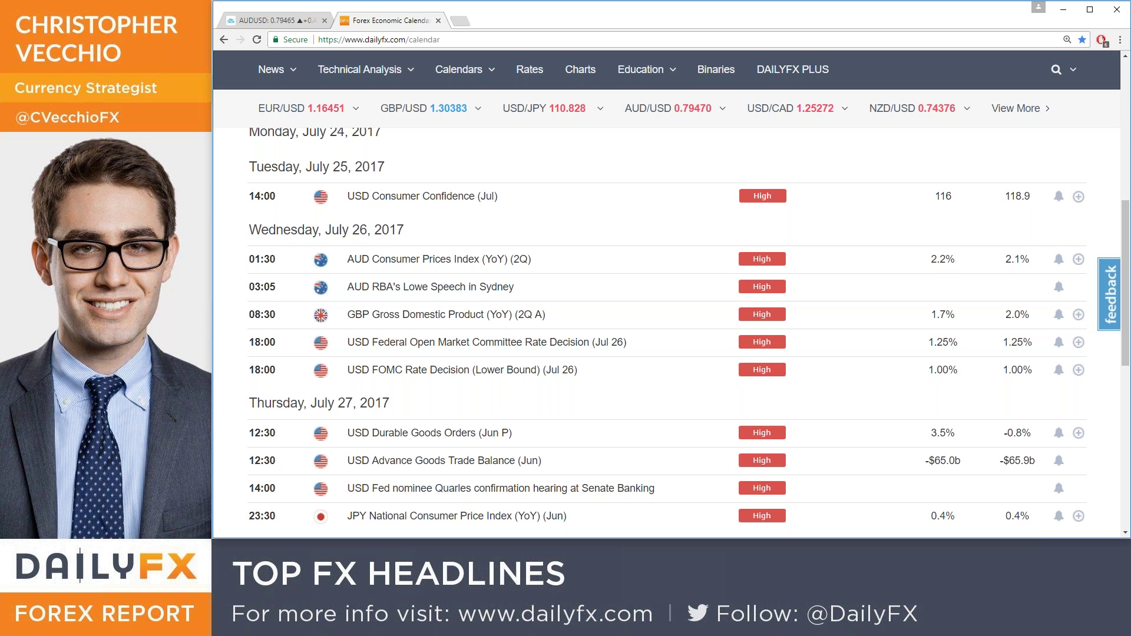
- Back in TradingView, change the chart symbol to the annotated AUD/JPY daily chart
{"action": "left_click", "coordinate": [283, 19]}
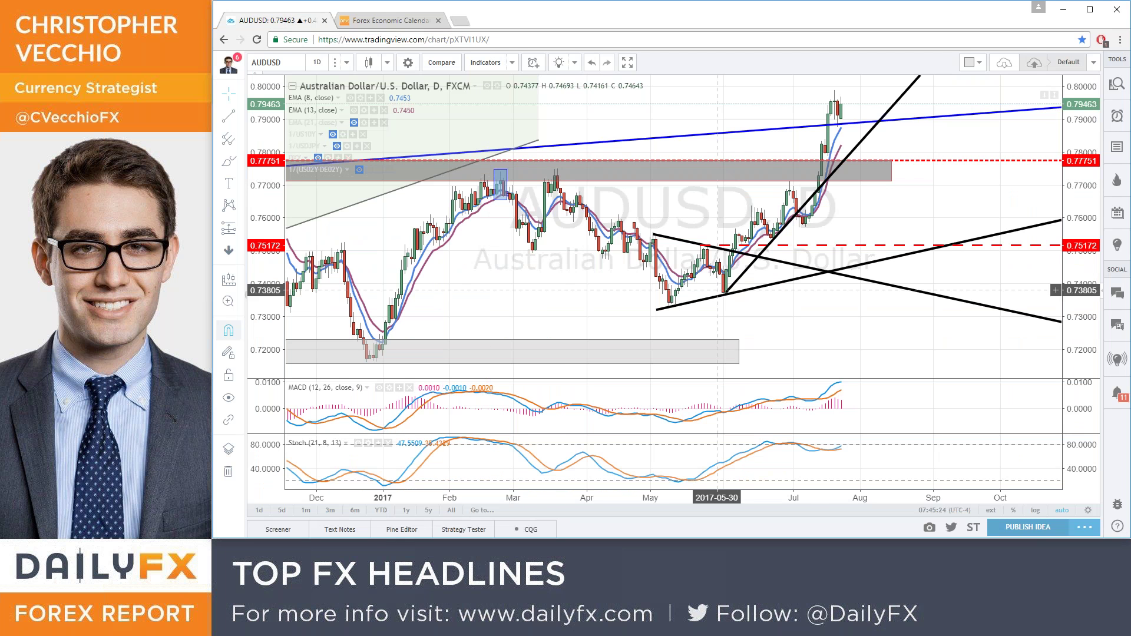
{"action": "scroll", "coordinate": [563, 306], "scroll_direction": "down", "scroll_amount": 3}
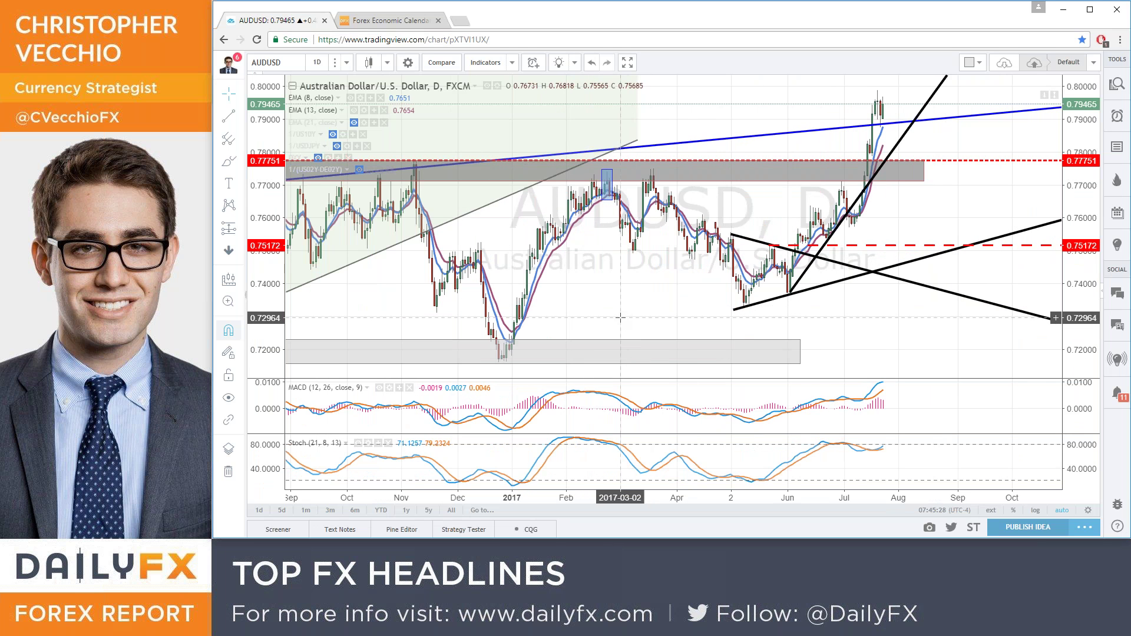
{"action": "type", "text": "nzdusd"}
{"action": "key", "text": "Return"}
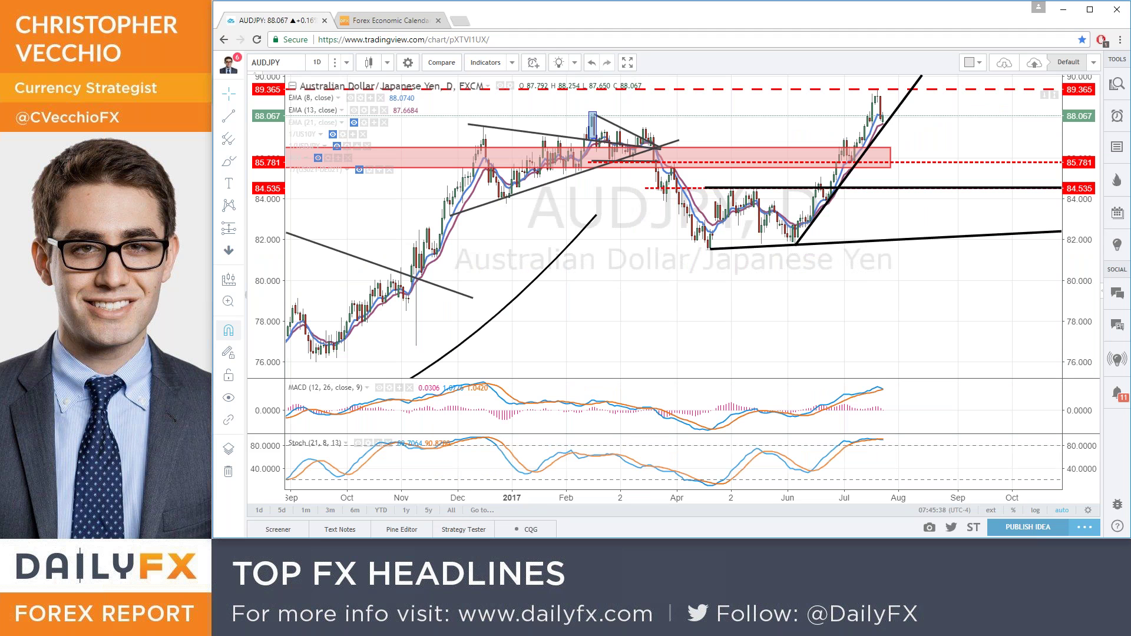
- Pan and zoom the AUD/JPY chart to focus on June–July price action
{"action": "scroll", "coordinate": [719, 300], "scroll_direction": "up", "scroll_amount": 5}
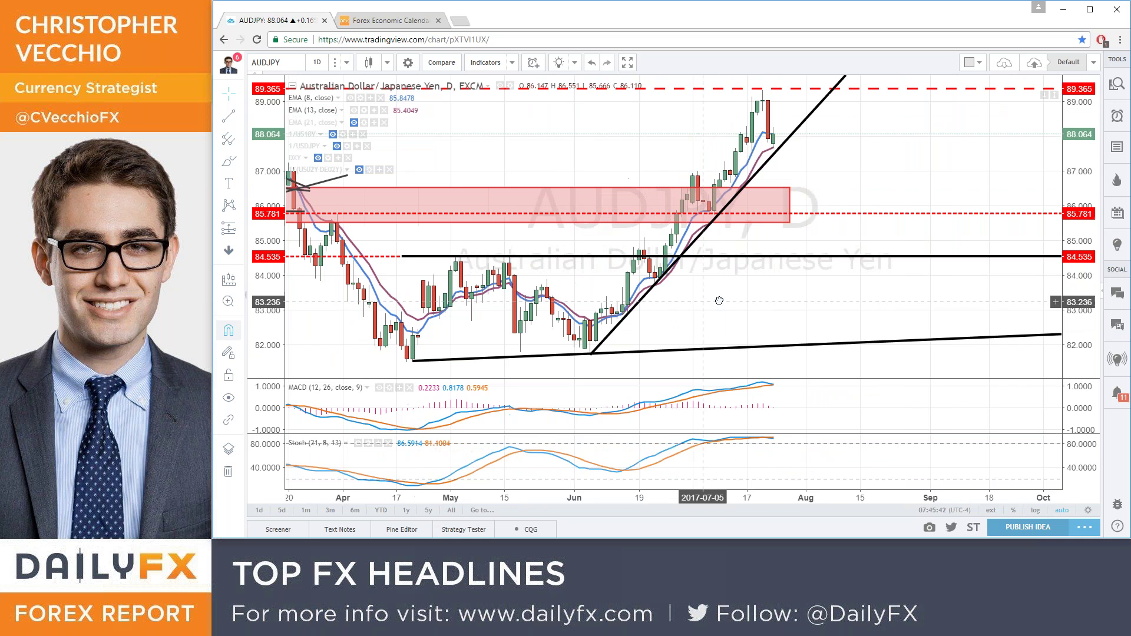
{"action": "left_click_drag", "start_coordinate": [719, 300], "coordinate": [733, 302]}
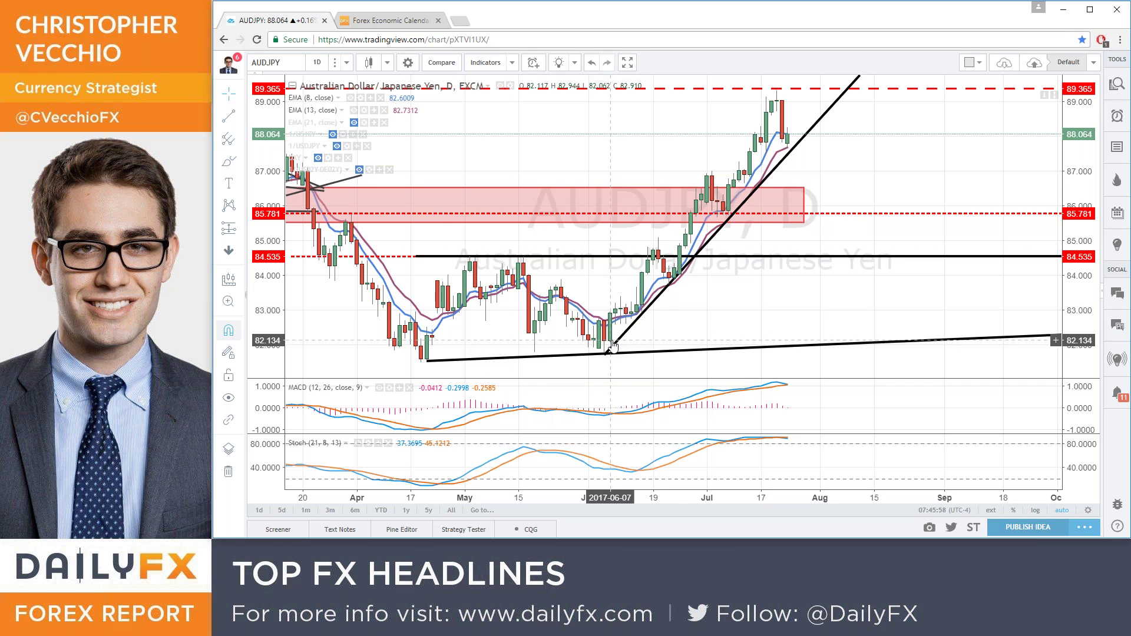
{"action": "left_click_drag", "start_coordinate": [613, 347], "coordinate": [448, 335]}
{"action": "scroll", "coordinate": [448, 336], "scroll_direction": "up", "scroll_amount": 1}
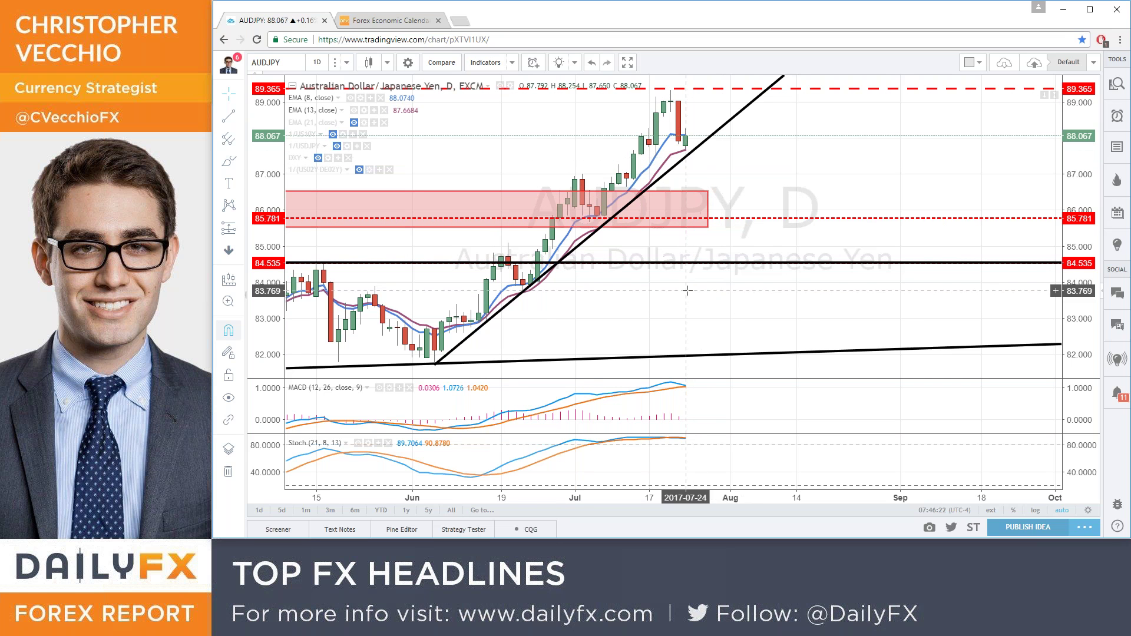
- Hide EMA (8) and reposition the rising trendline to start from the early-June low
{"action": "left_click", "coordinate": [351, 97]}
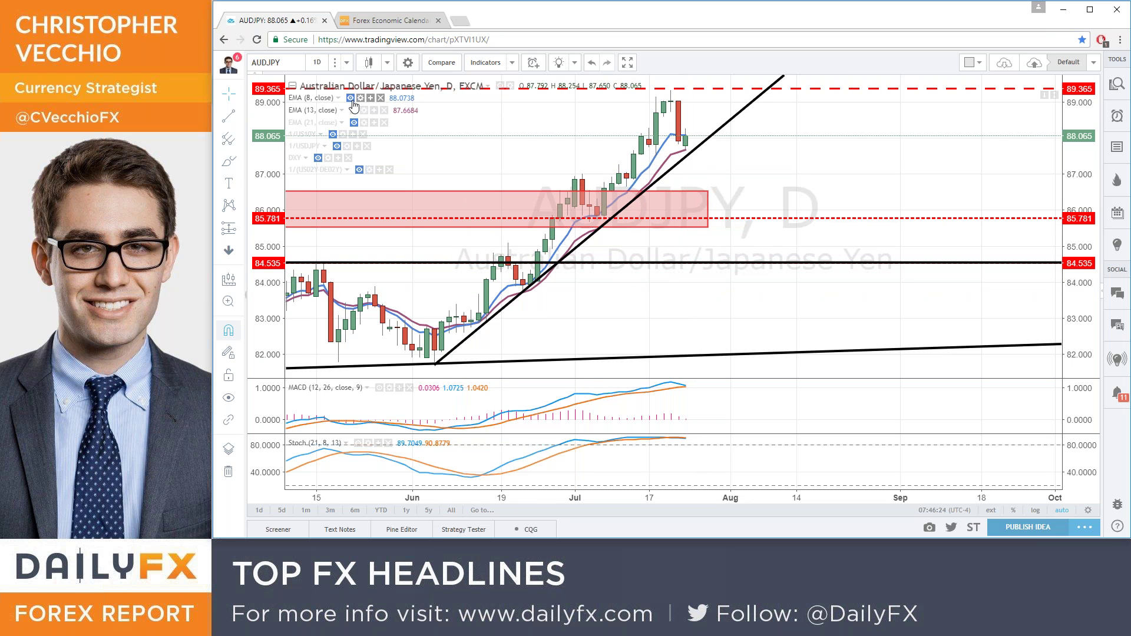
{"action": "left_click_drag", "start_coordinate": [724, 131], "coordinate": [830, 179]}
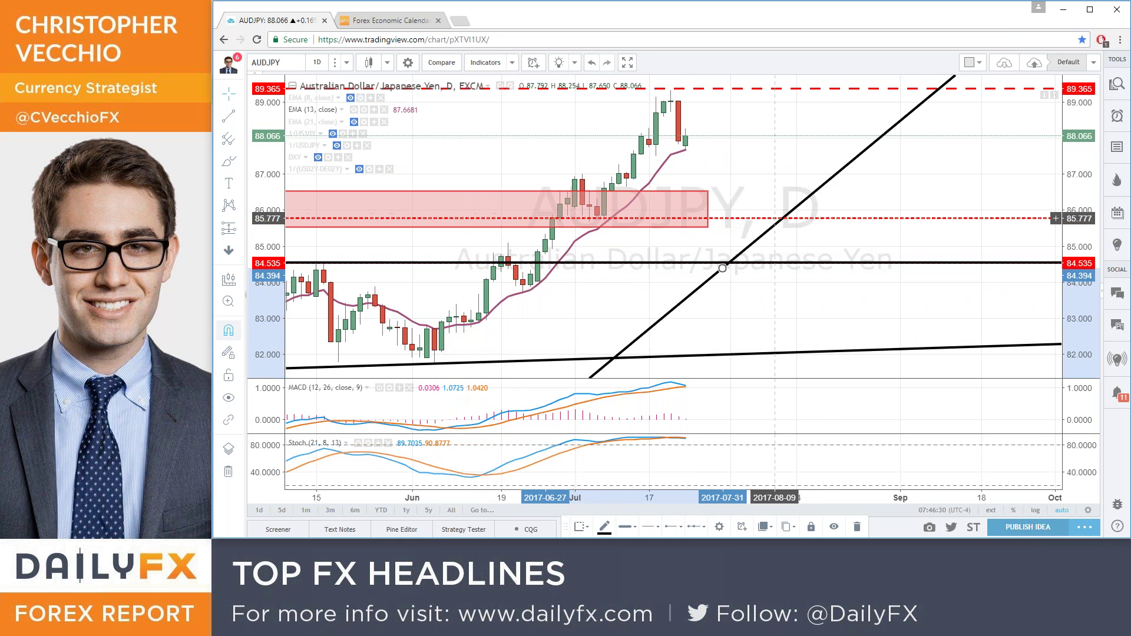
{"action": "left_click_drag", "start_coordinate": [793, 211], "coordinate": [634, 199]}
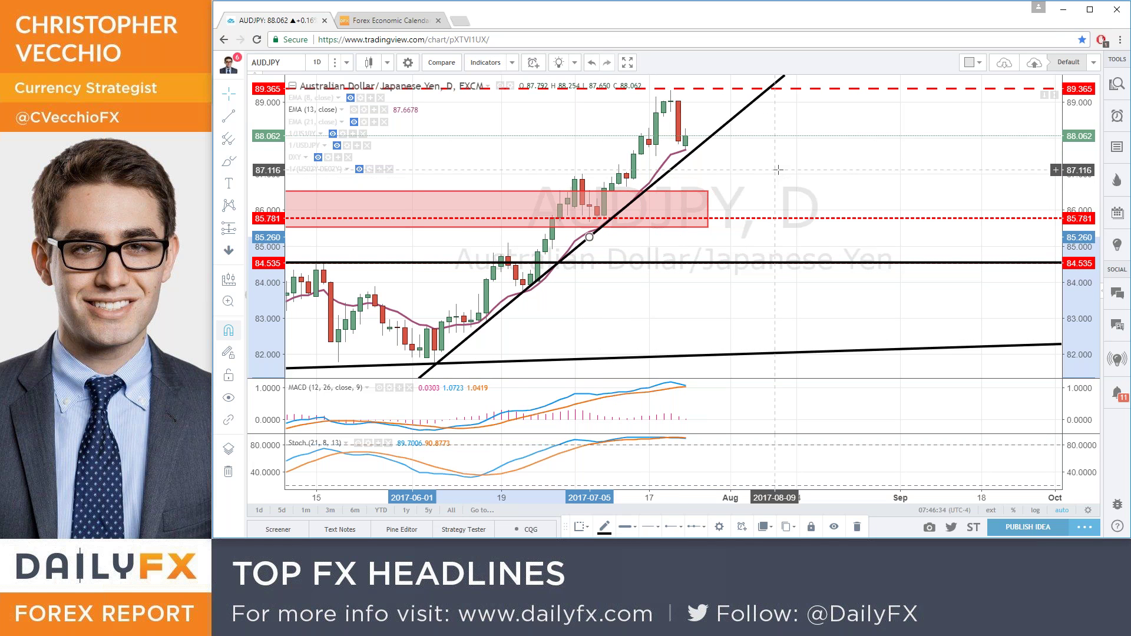
{"action": "left_click", "coordinate": [777, 170]}
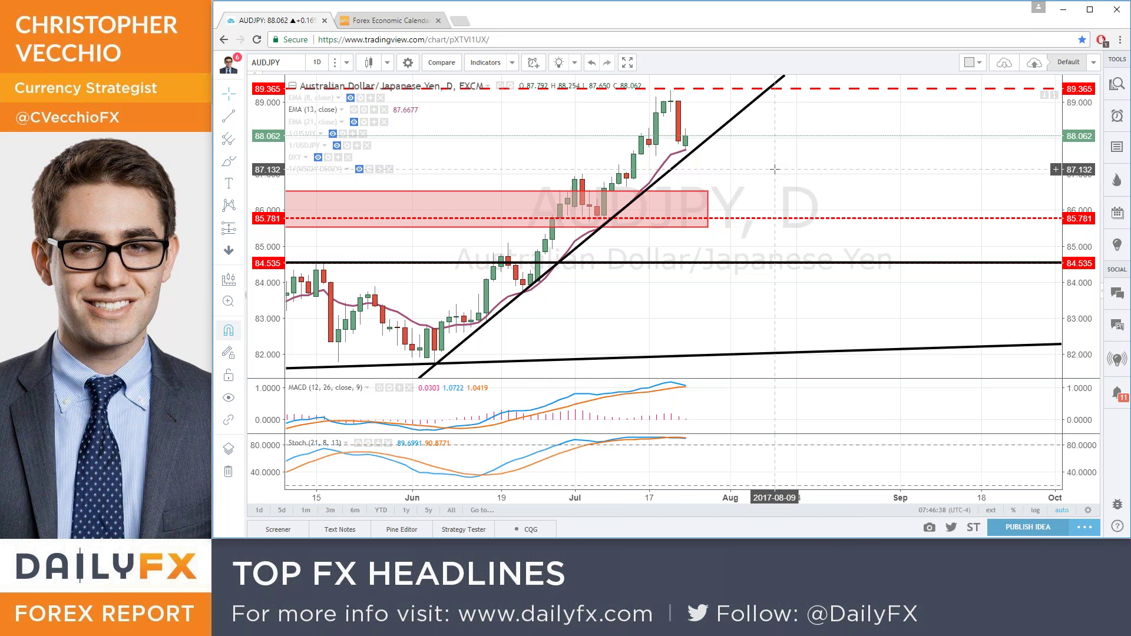
{"action": "scroll", "coordinate": [773, 170], "scroll_direction": "down", "scroll_amount": 6}
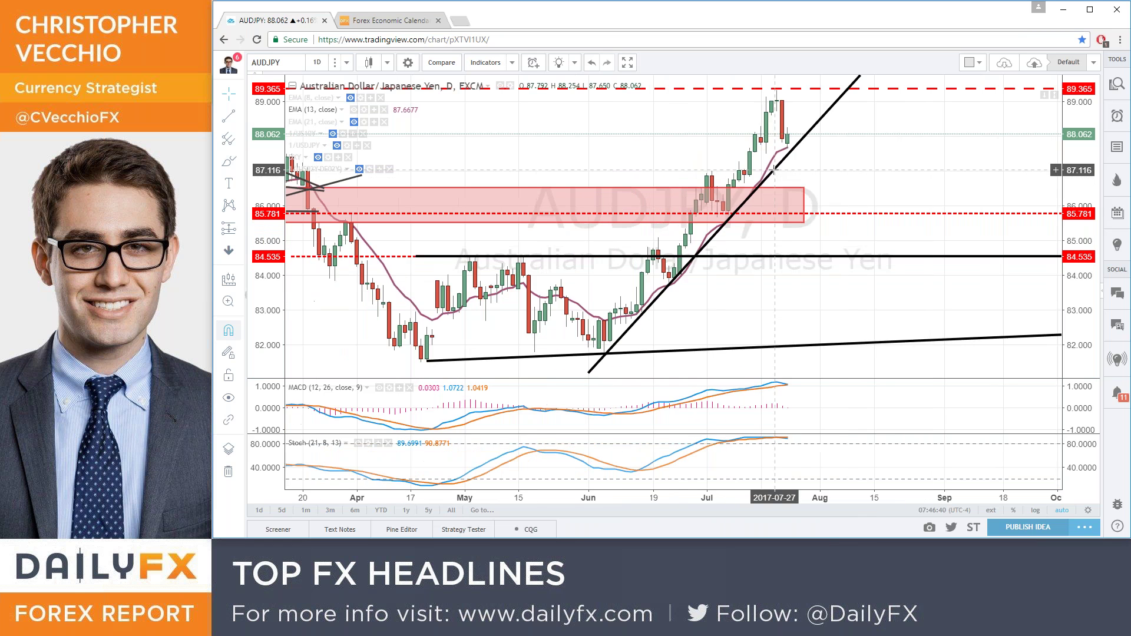
{"action": "scroll", "coordinate": [773, 170], "scroll_direction": "down", "scroll_amount": 5}
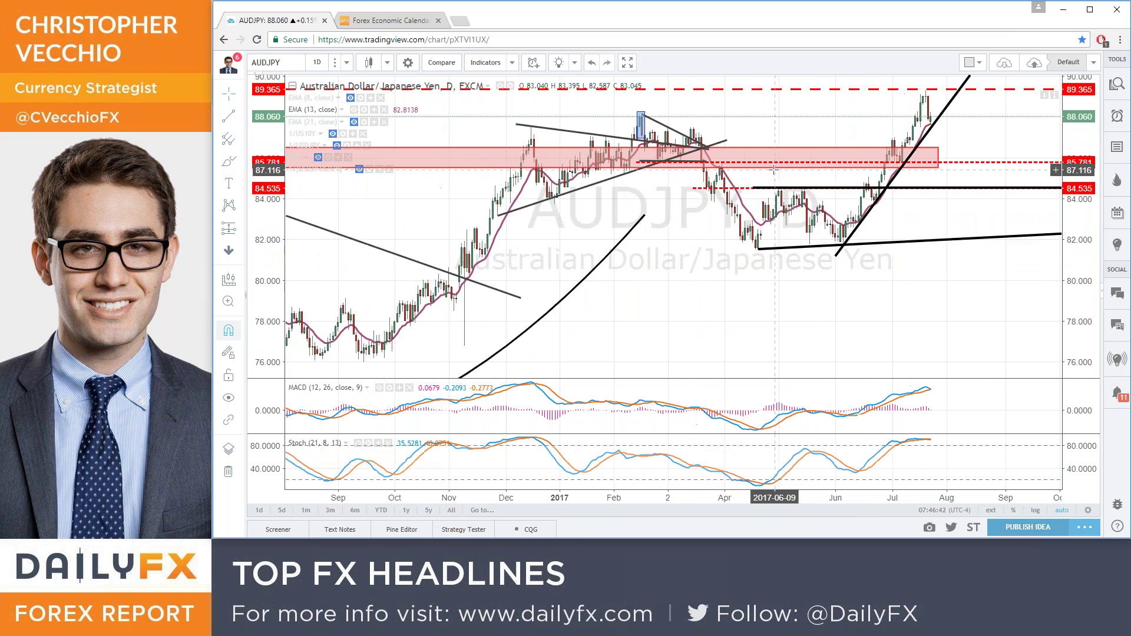
{"action": "scroll", "coordinate": [773, 170], "scroll_direction": "down", "scroll_amount": 1}
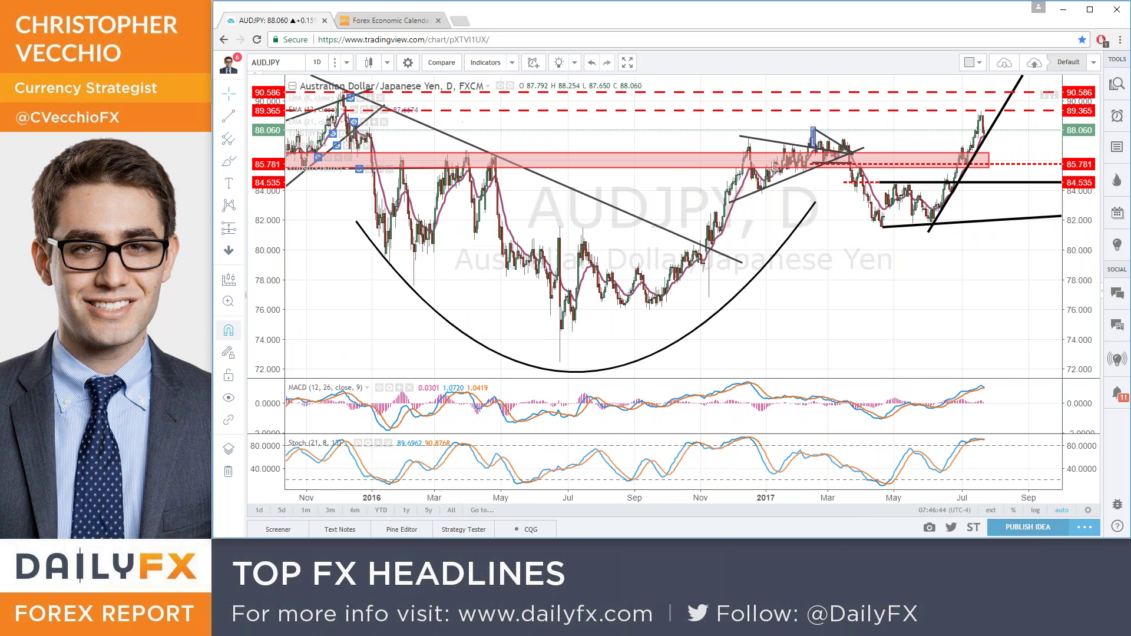
{"action": "scroll", "coordinate": [549, 118], "scroll_direction": "down", "scroll_amount": 3}
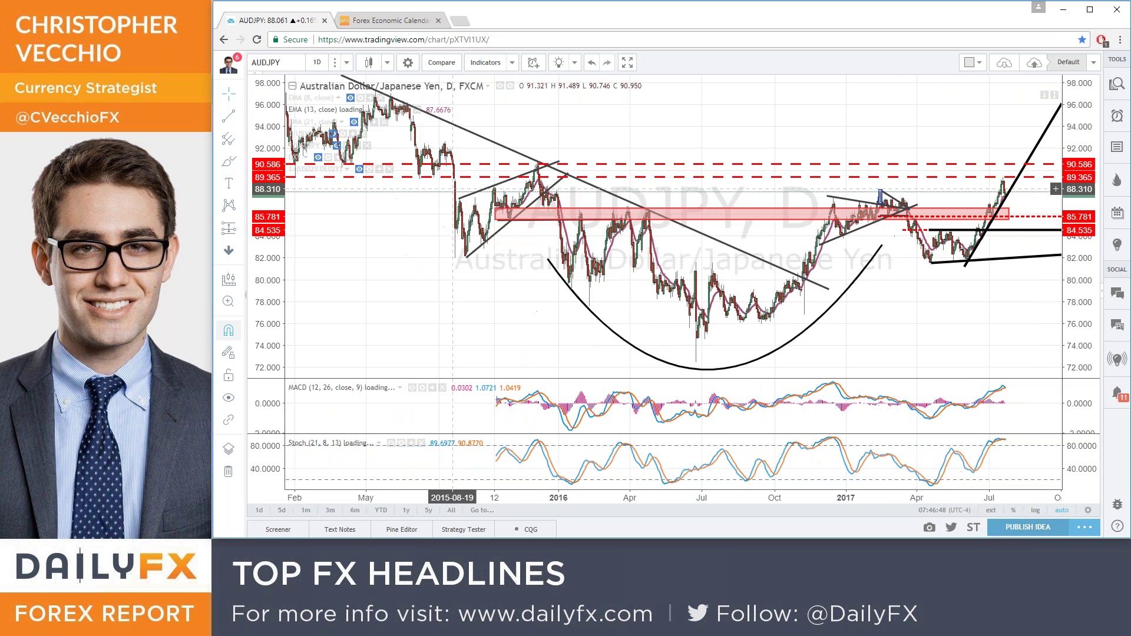
{"action": "scroll", "coordinate": [442, 229], "scroll_direction": "down", "scroll_amount": 2}
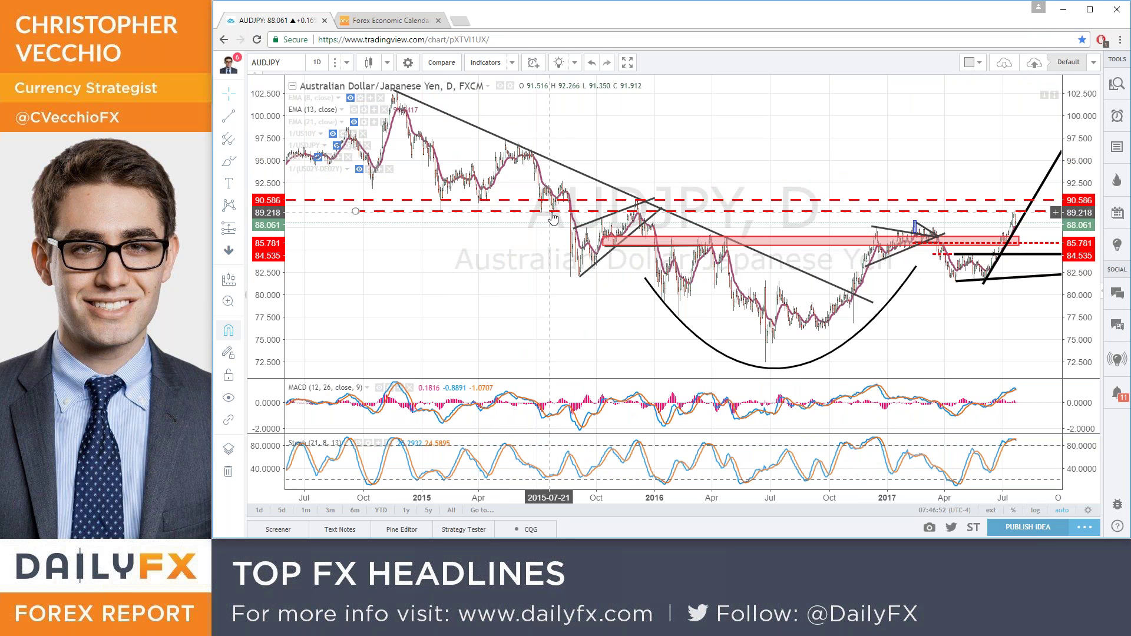
{"action": "left_click_drag", "start_coordinate": [544, 214], "coordinate": [549, 216]}
{"action": "scroll", "coordinate": [548, 216], "scroll_direction": "up", "scroll_amount": 2}
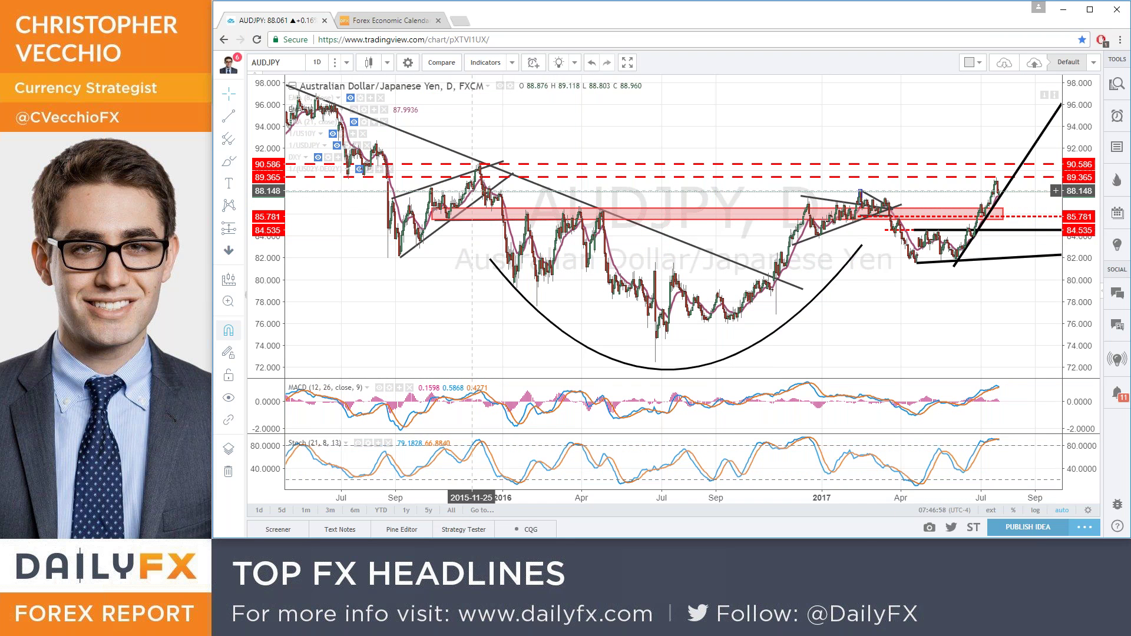
{"action": "scroll", "coordinate": [837, 219], "scroll_direction": "up", "scroll_amount": 2}
{"action": "scroll", "coordinate": [891, 121], "scroll_direction": "up", "scroll_amount": 1}
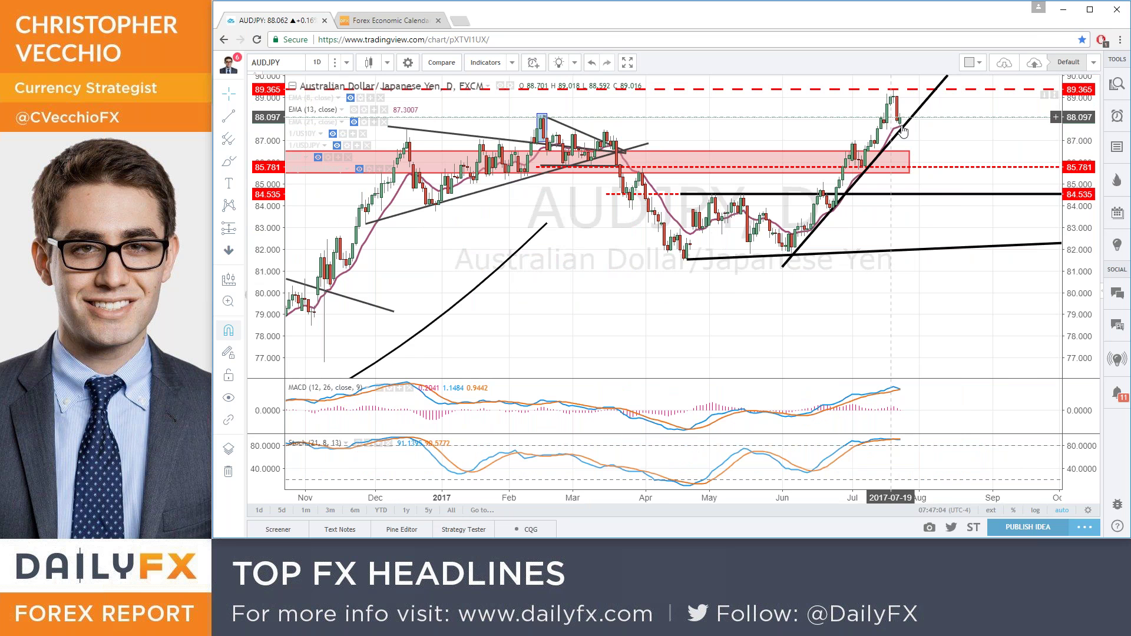
{"action": "scroll", "coordinate": [918, 236], "scroll_direction": "up", "scroll_amount": 1}
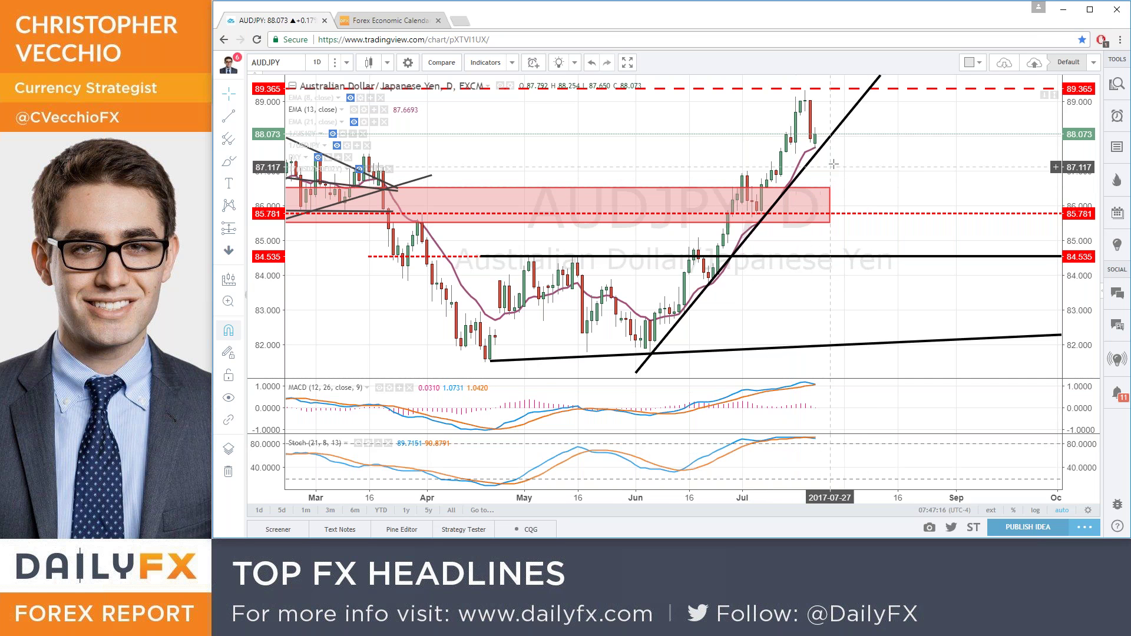
{"action": "scroll", "coordinate": [830, 153], "scroll_direction": "up", "scroll_amount": 3}
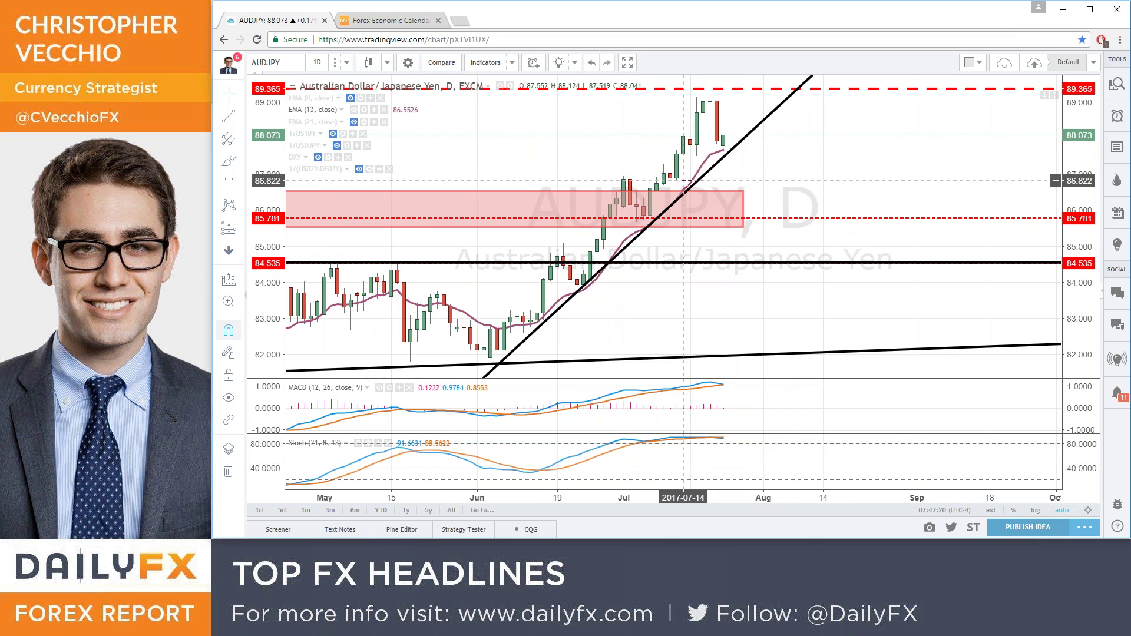
{"action": "scroll", "coordinate": [690, 181], "scroll_direction": "up", "scroll_amount": 1}
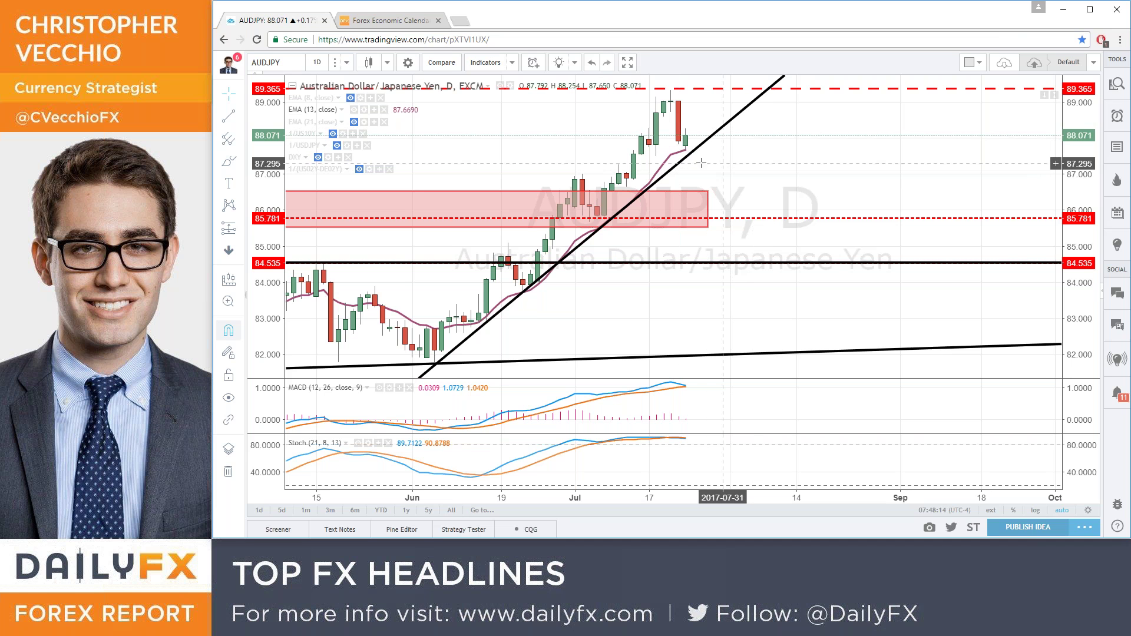
- Glance at the economic calendar once more, then return to the AUD/JPY chart
{"action": "scroll", "coordinate": [700, 163], "scroll_direction": "down", "scroll_amount": 3}
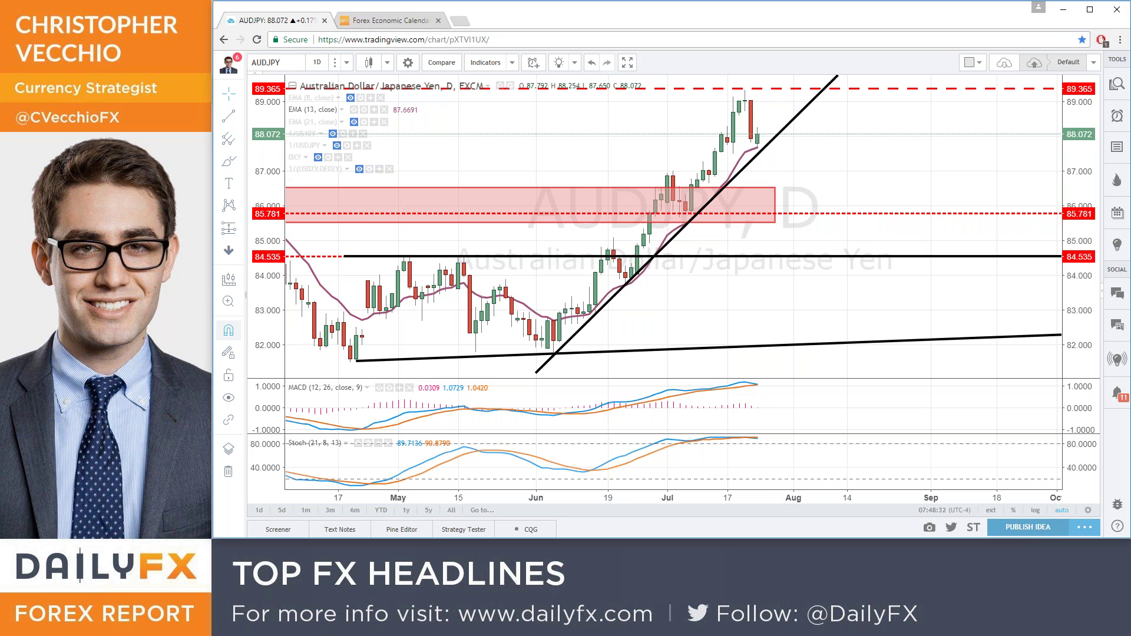
{"action": "key", "text": "ctrl+Tab"}
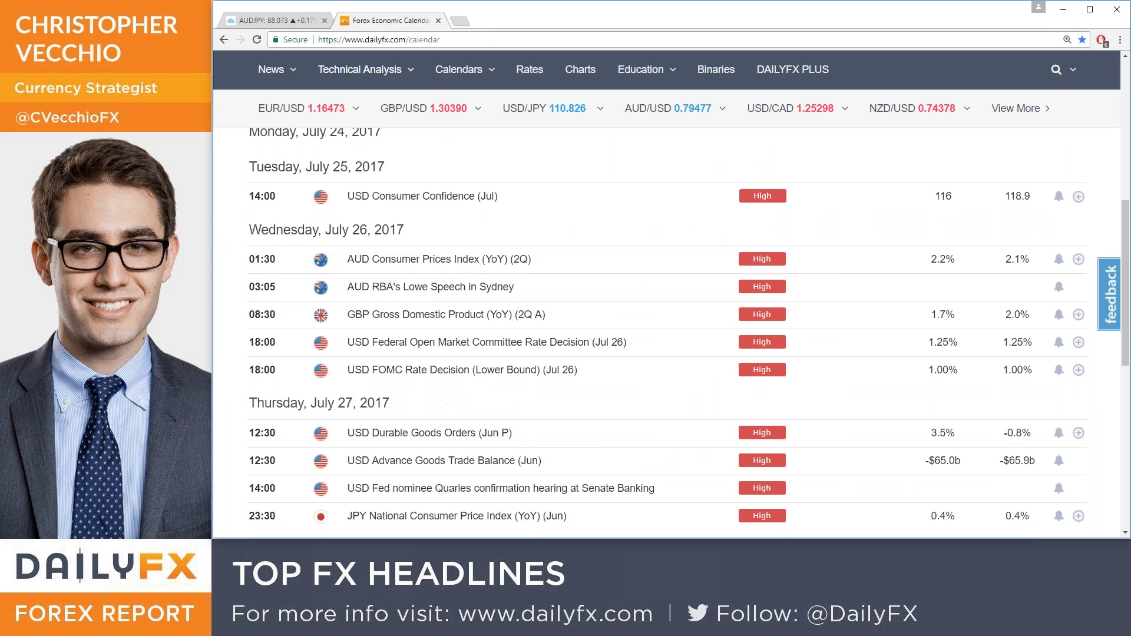
{"action": "scroll", "coordinate": [573, 302], "scroll_direction": "down", "scroll_amount": 1}
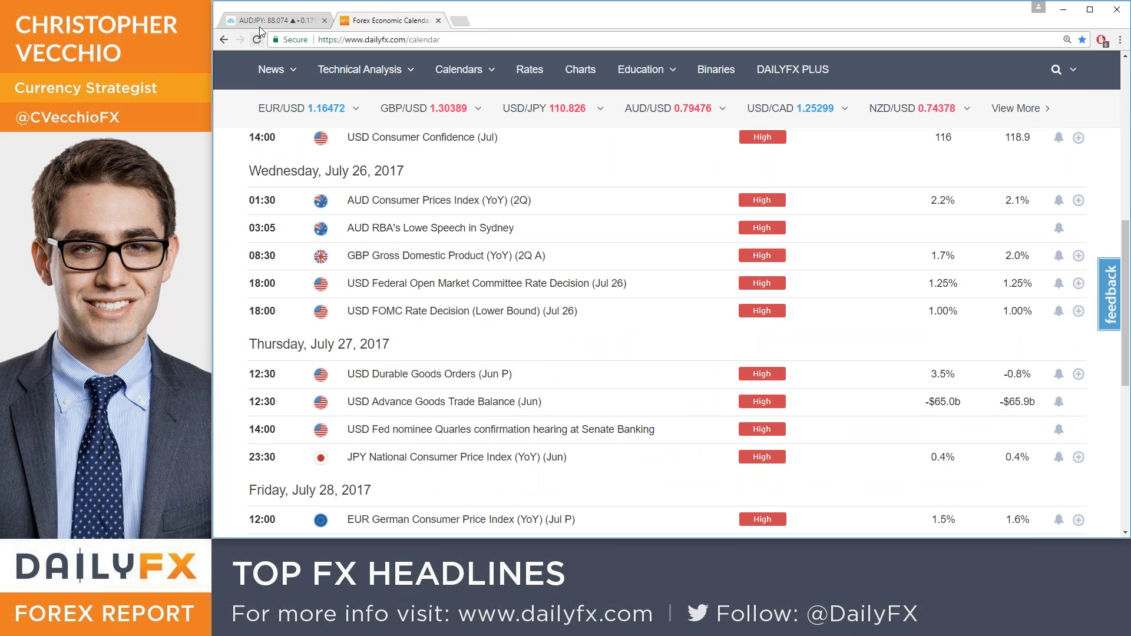
{"action": "key", "text": "ctrl+Tab"}
- Load the GBPUSD daily chart and zoom out to January 2017
{"action": "type", "text": "GBPUSD"}
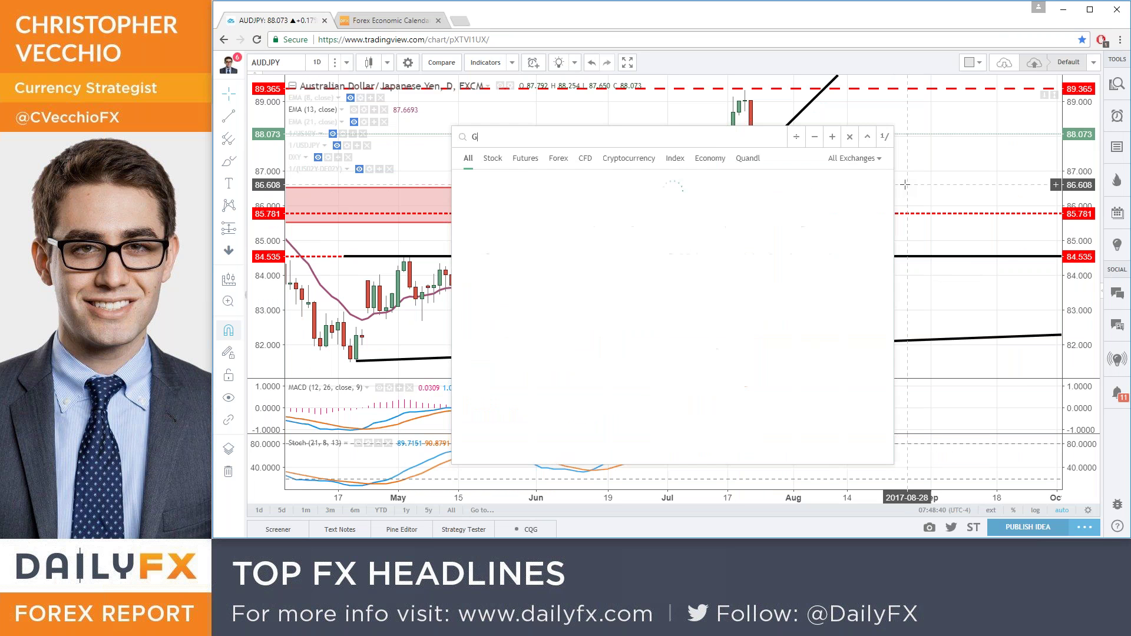
{"action": "key", "text": "Return"}
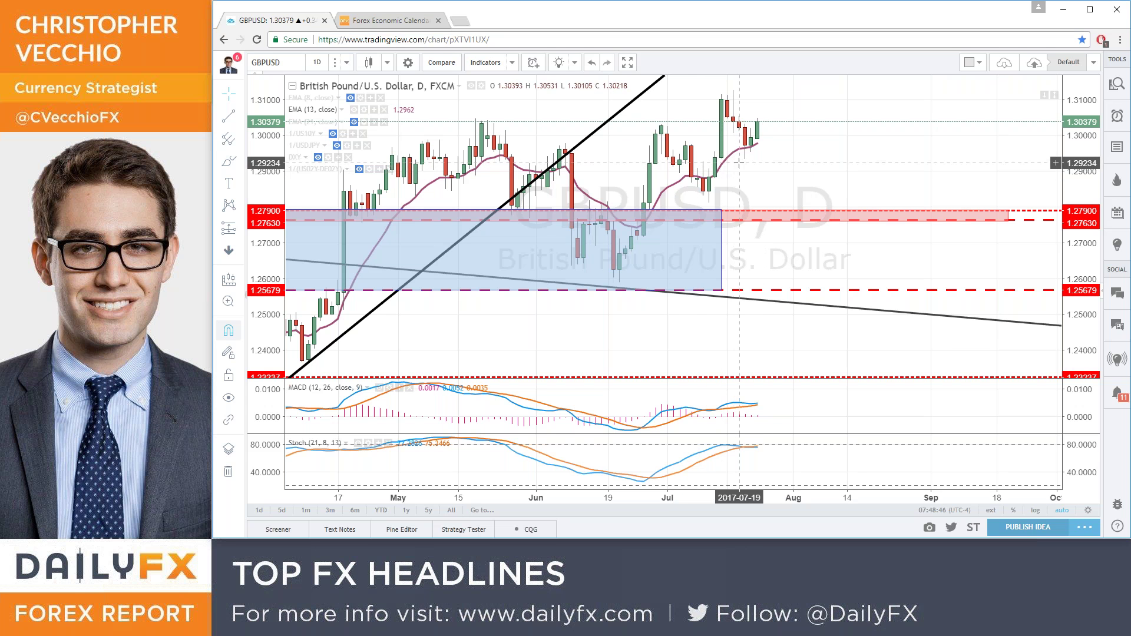
{"action": "scroll", "coordinate": [738, 163], "scroll_direction": "down", "scroll_amount": 2}
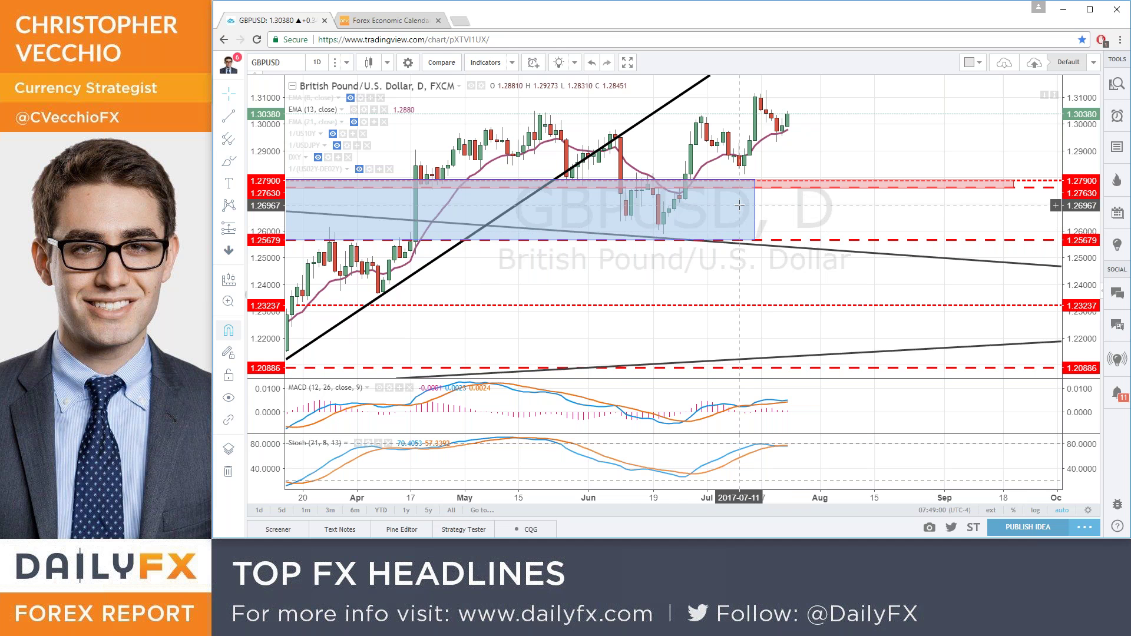
{"action": "scroll", "coordinate": [739, 204], "scroll_direction": "down", "scroll_amount": 2}
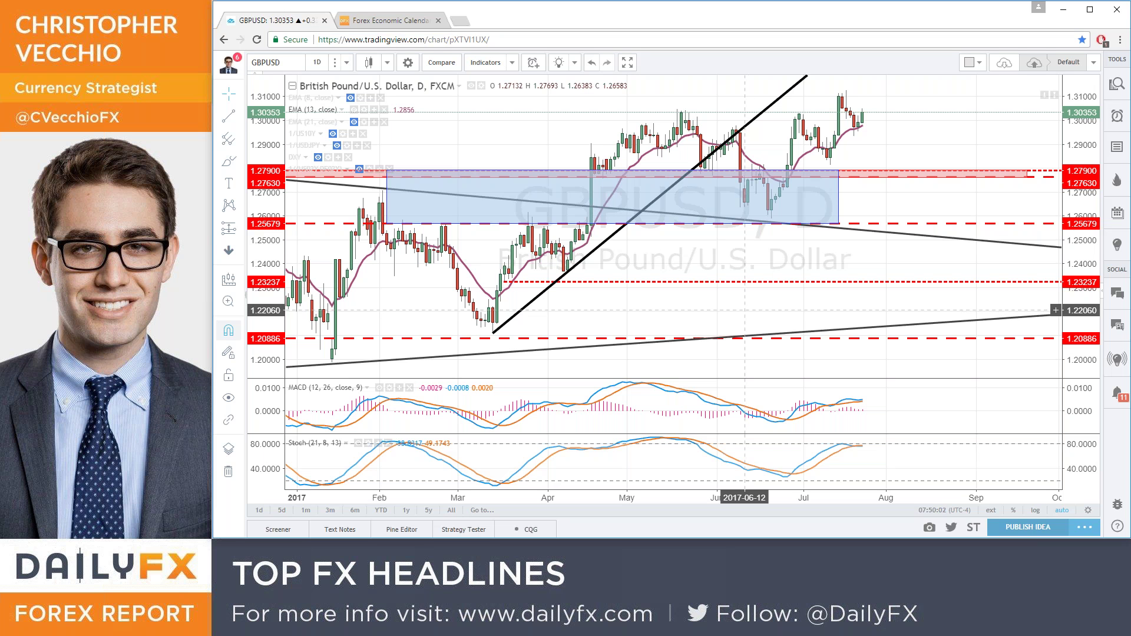
{"action": "left_click", "coordinate": [396, 24]}
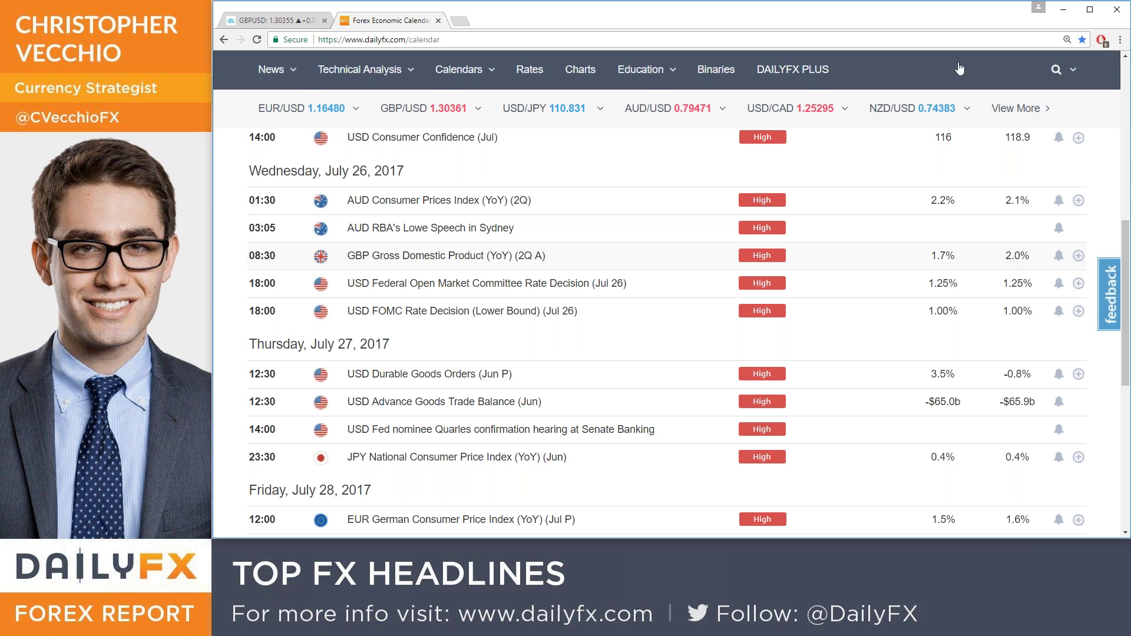
{"action": "left_click", "coordinate": [293, 22]}
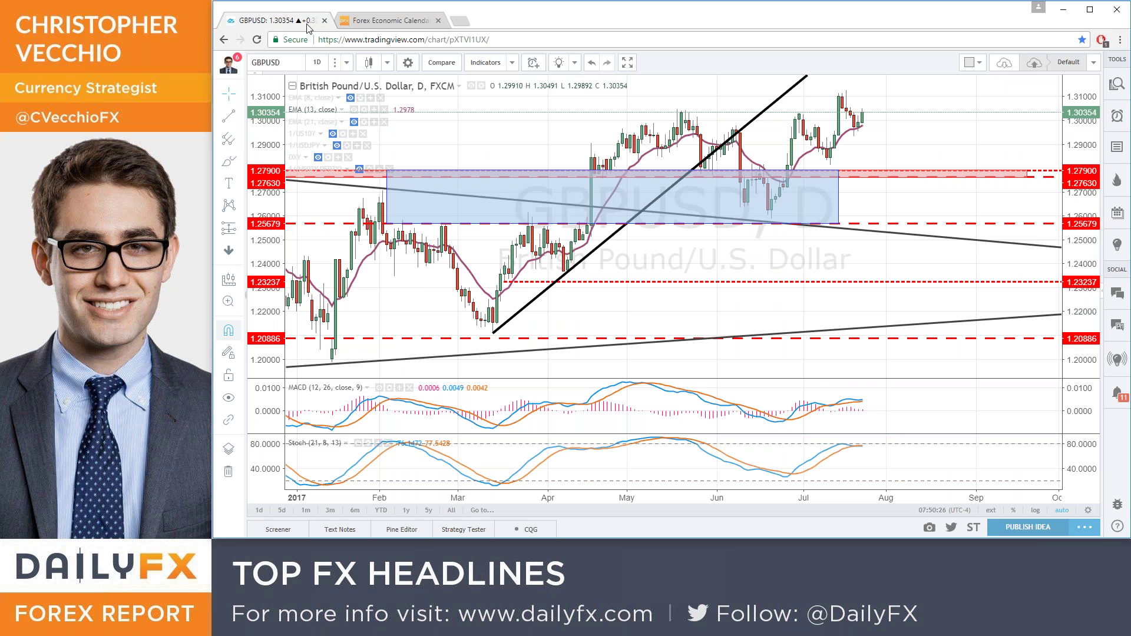
- Zoom the GBPUSD chart out so history reaches September 2016, price at 1.30365
{"action": "scroll", "coordinate": [634, 275], "scroll_direction": "down", "scroll_amount": 1}
{"action": "scroll", "coordinate": [634, 275], "scroll_direction": "down", "scroll_amount": 1}
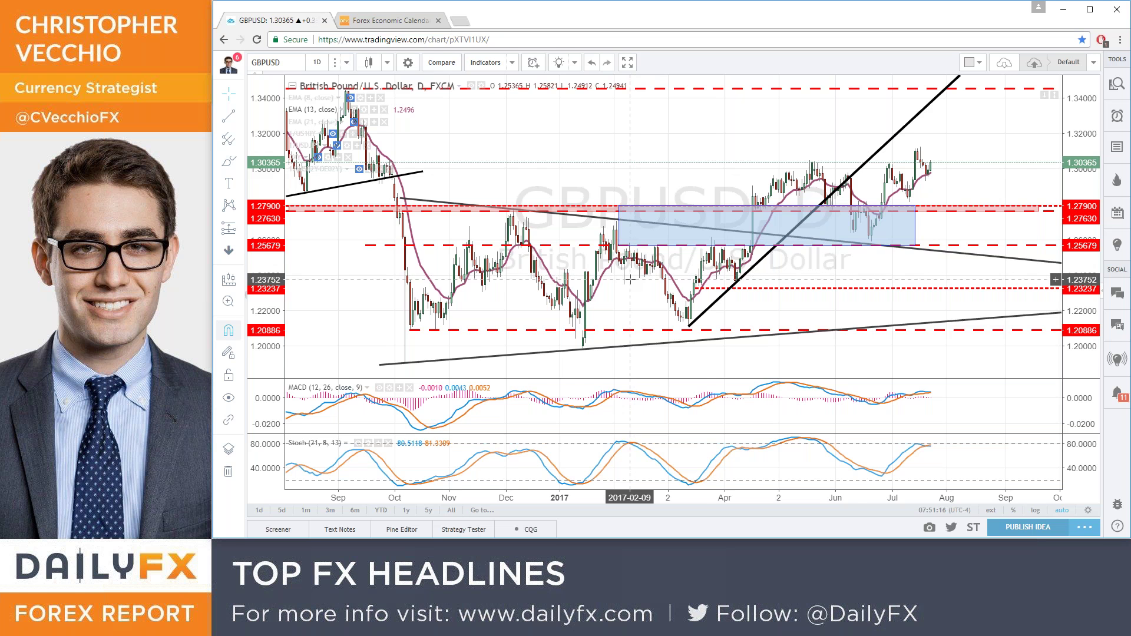
- Zoom the GBP/USD daily chart out to show price from mid-2016, then zoom in slightly
{"action": "scroll", "coordinate": [634, 275], "scroll_direction": "down", "scroll_amount": 3}
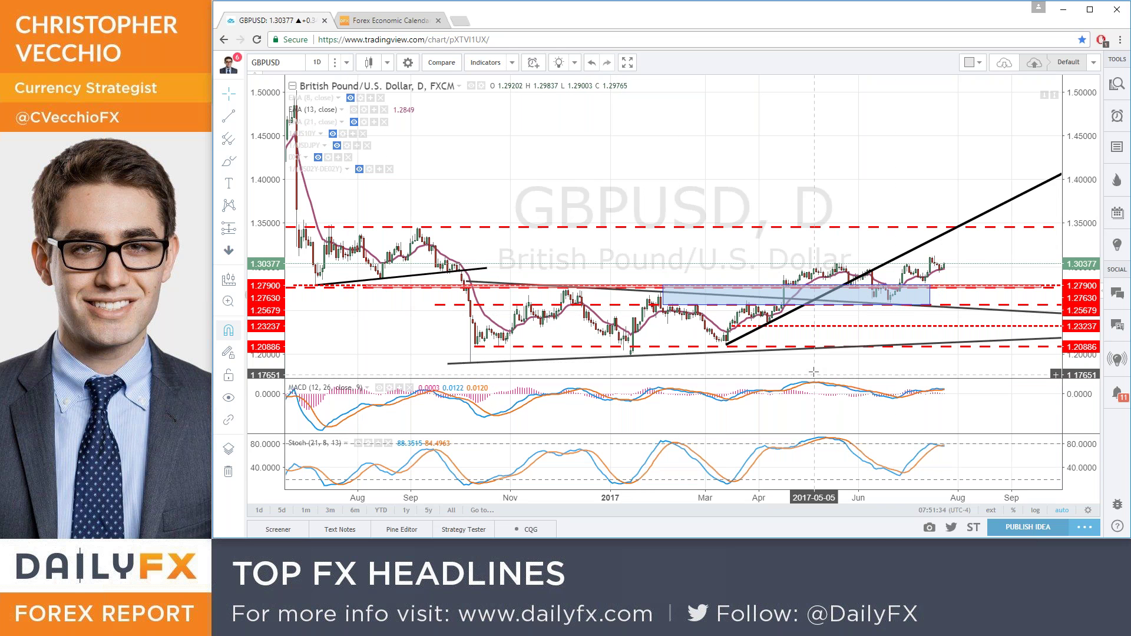
{"action": "scroll", "coordinate": [813, 371], "scroll_direction": "down", "scroll_amount": 2}
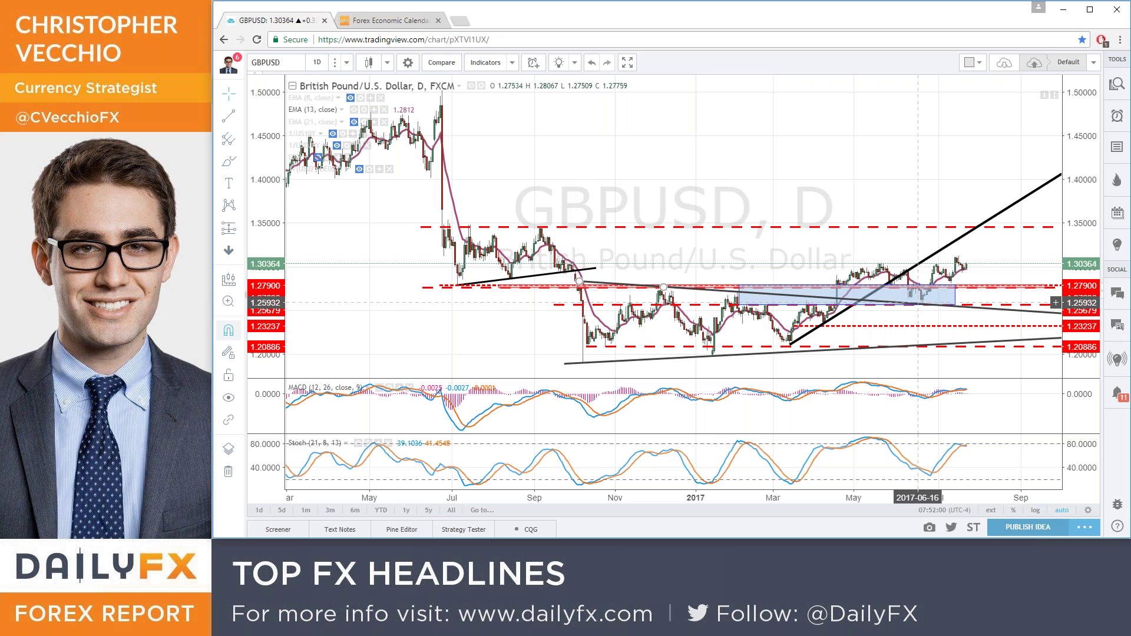
{"action": "scroll", "coordinate": [918, 302], "scroll_direction": "up", "scroll_amount": 2}
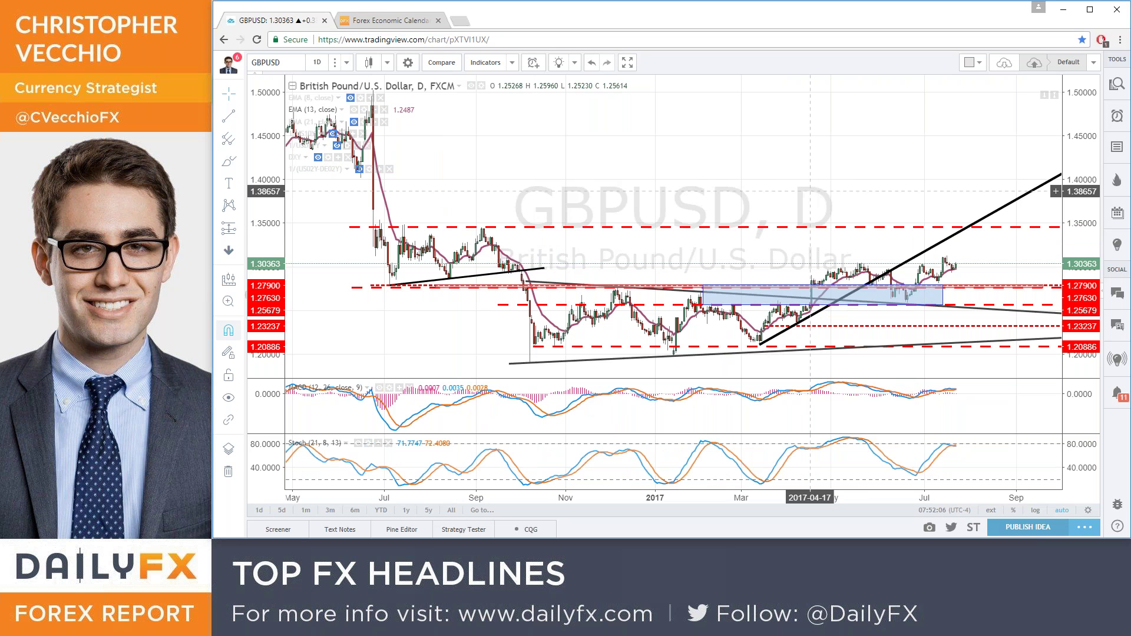
- Bring up the annotated USOIL (WTI crude) daily chart and zoom in on the past year
{"action": "type", "text": "USOIL"}
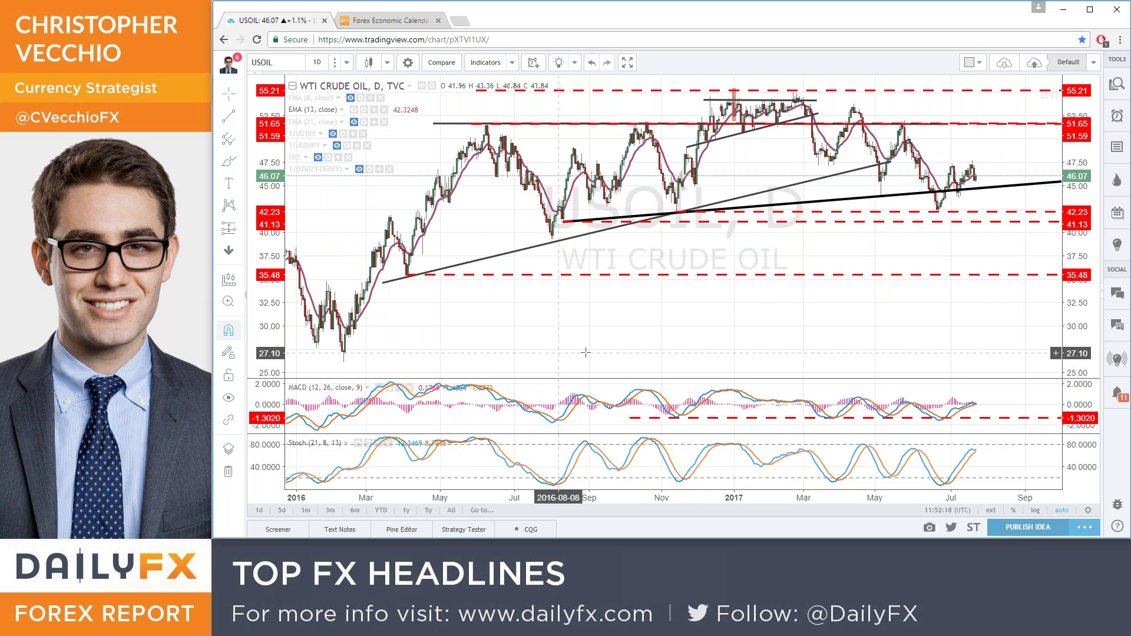
{"action": "scroll", "coordinate": [693, 324], "scroll_direction": "up", "scroll_amount": 3}
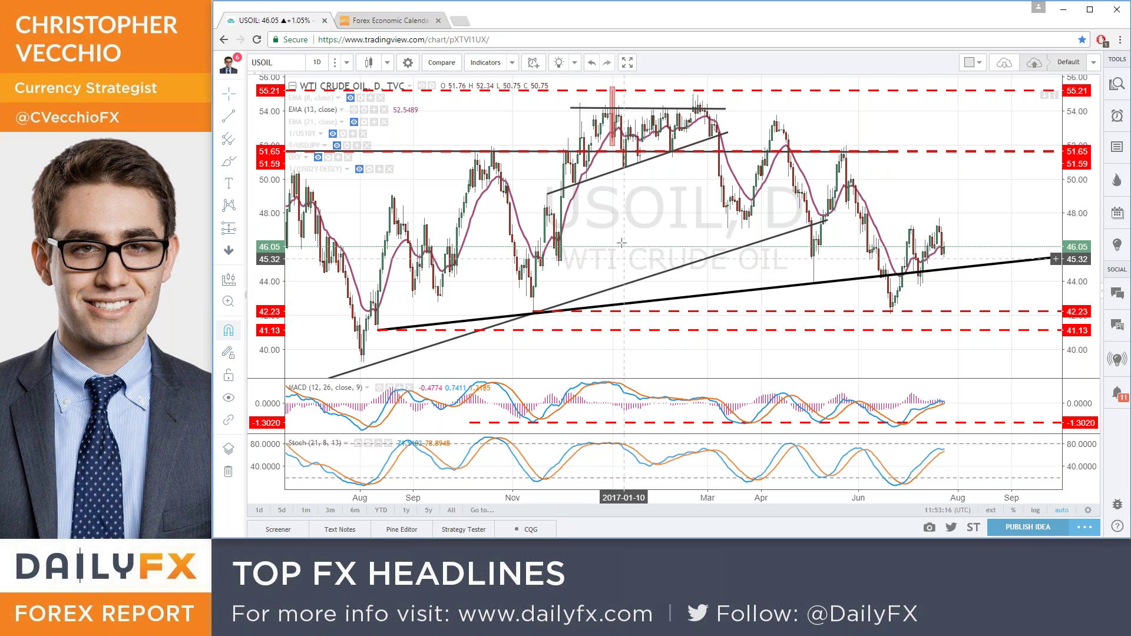
- Load GBPUSD in place of USOIL and zoom in to review its levels, shaded zone and trendlines
{"action": "type", "text": "GBPUSD"}
{"action": "key", "text": "Return"}
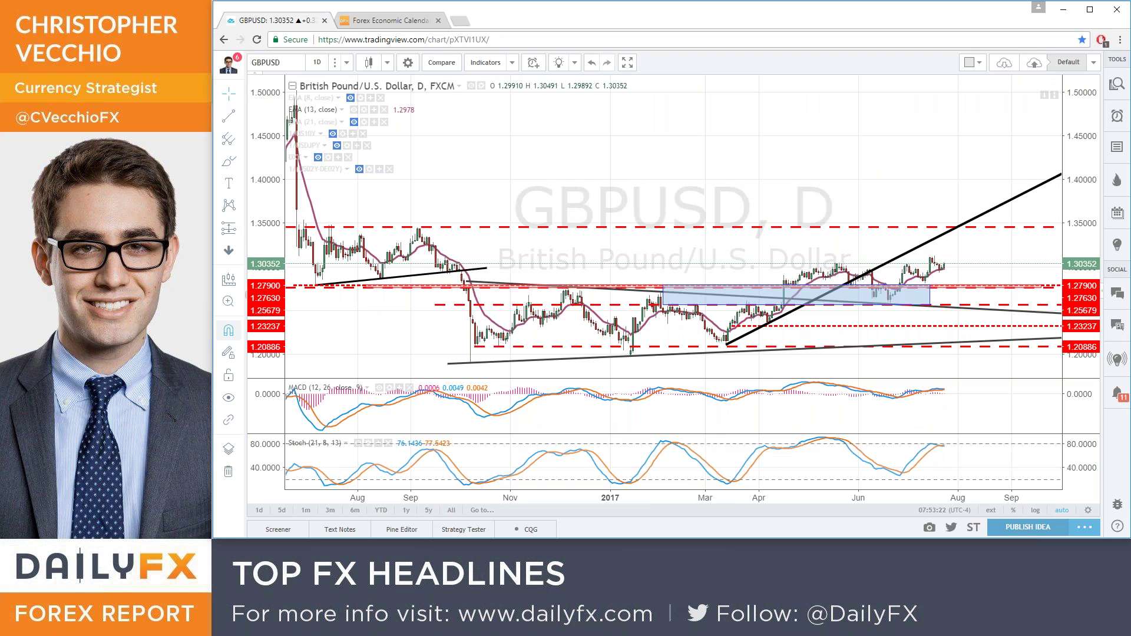
{"action": "scroll", "coordinate": [805, 262], "scroll_direction": "up", "scroll_amount": 2}
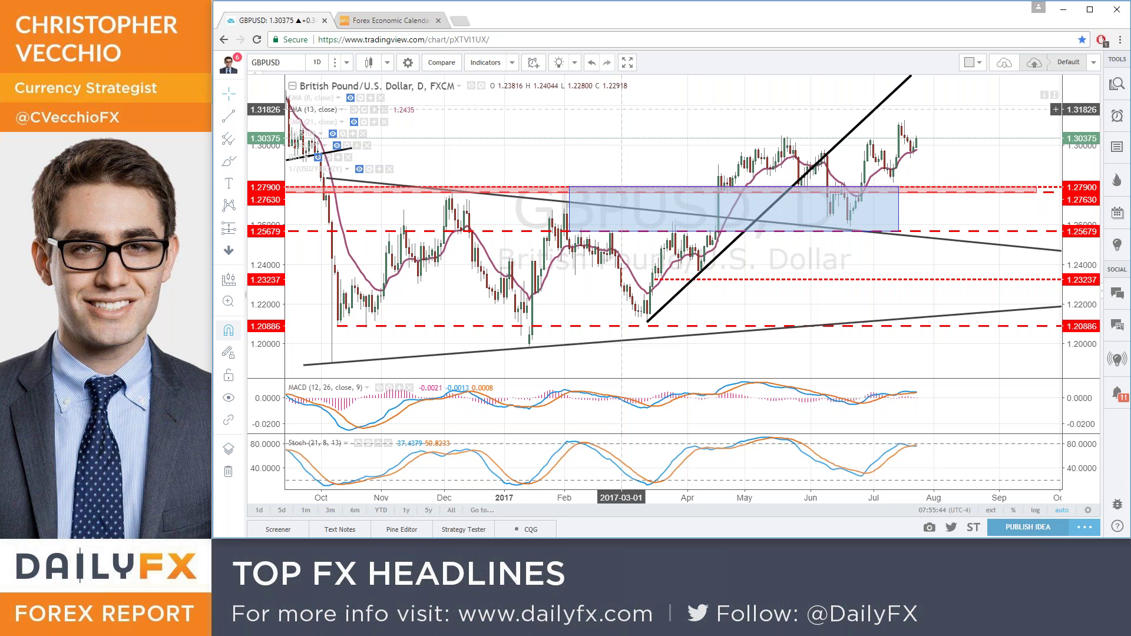
- Load the DXY symbol to show the US Dollar Index daily chart
{"action": "type", "text": "DXY"}
{"action": "key", "text": "Return"}
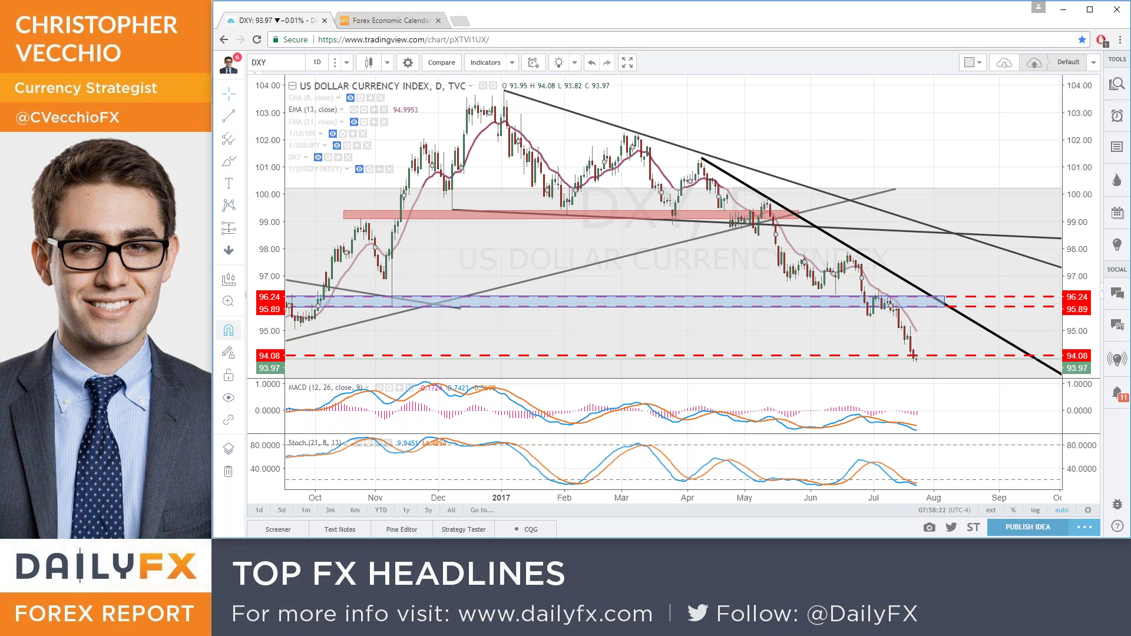
- Zoom the DXY chart's time axis out so its history reaches back to May 2016
{"action": "scroll", "coordinate": [309, 254], "scroll_direction": "down", "scroll_amount": 3}
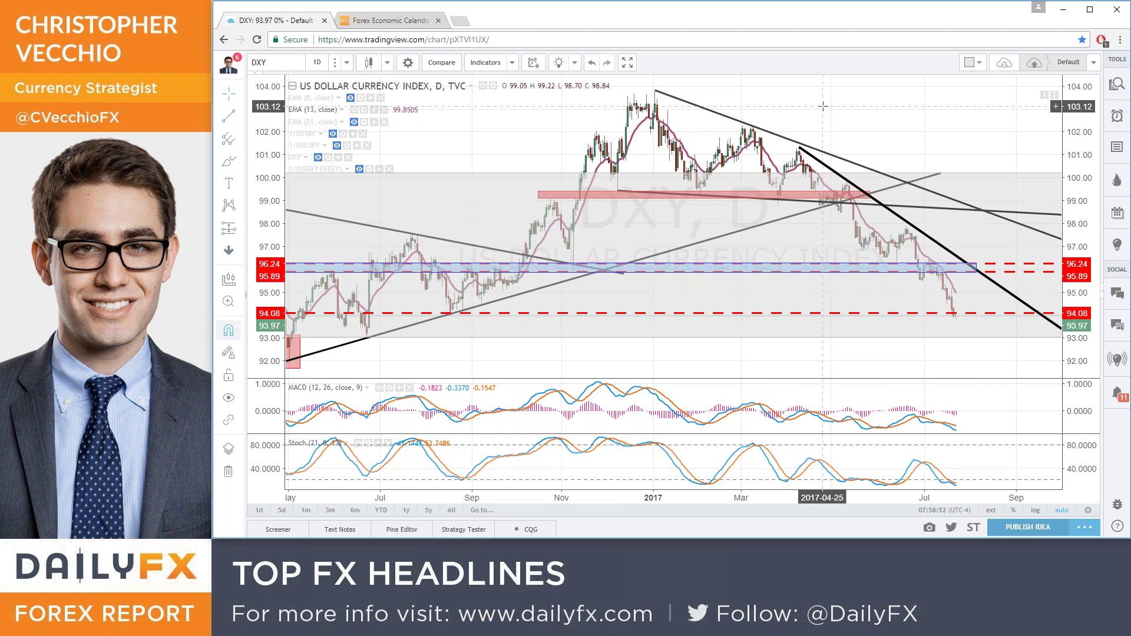
- Load EURUSD, zoom out to 2015, then switch over to the DailyFX economic calendar tab
{"action": "type", "text": "EURUSD"}
{"action": "key", "text": "Return"}
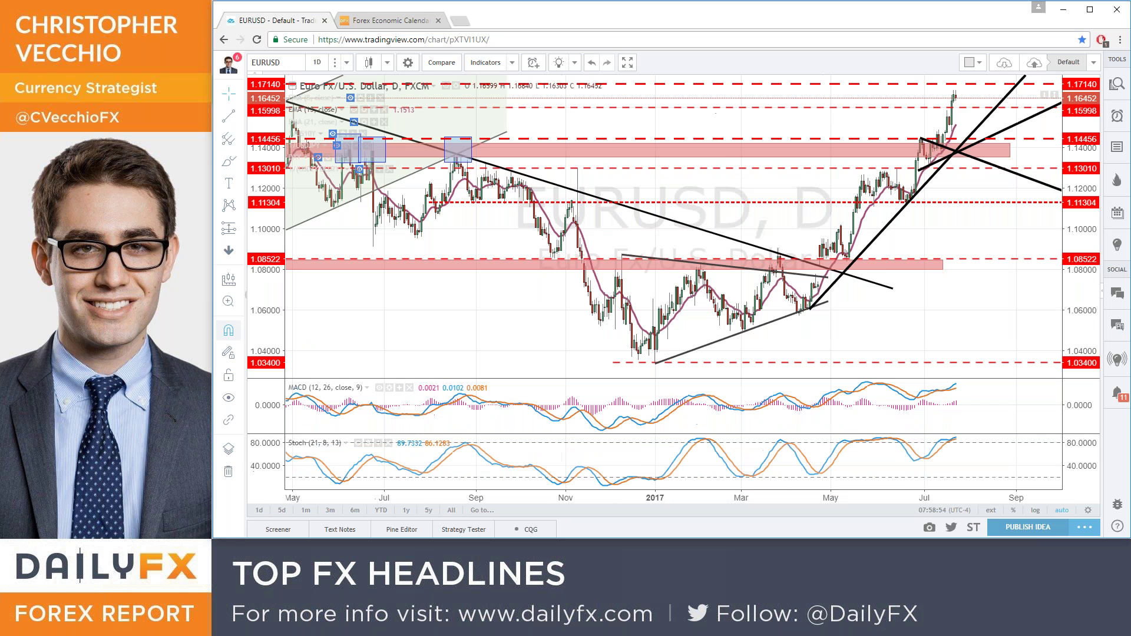
{"action": "scroll", "coordinate": [587, 321], "scroll_direction": "down", "scroll_amount": 3}
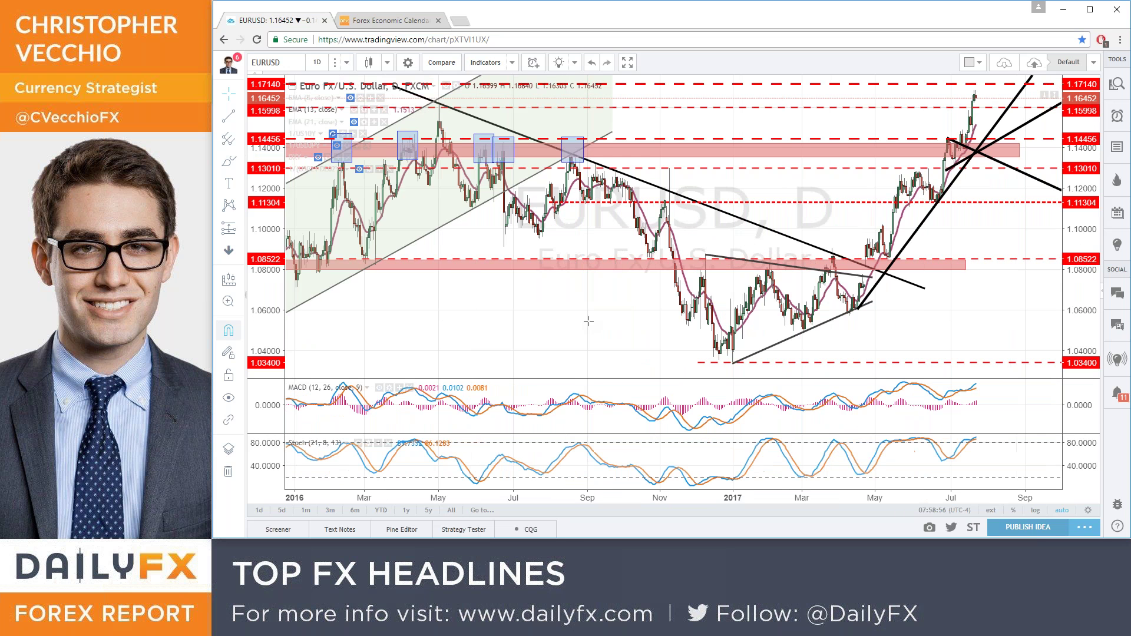
{"action": "scroll", "coordinate": [588, 321], "scroll_direction": "down", "scroll_amount": 4}
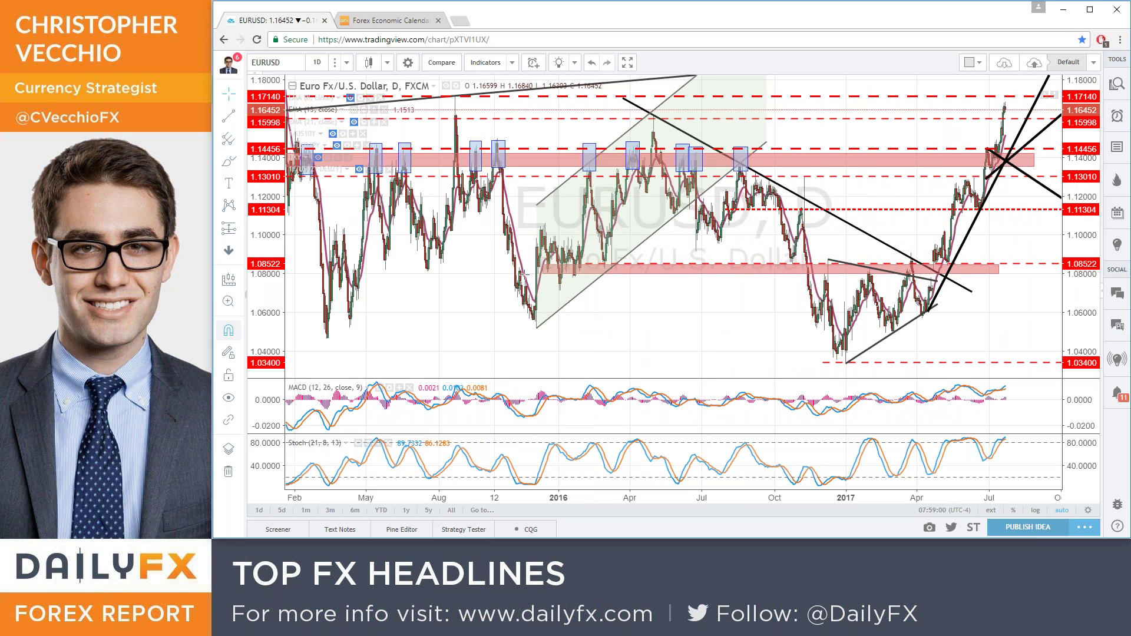
{"action": "key", "text": "ctrl+Tab"}
{"action": "scroll", "coordinate": [544, 269], "scroll_direction": "down", "scroll_amount": 4}
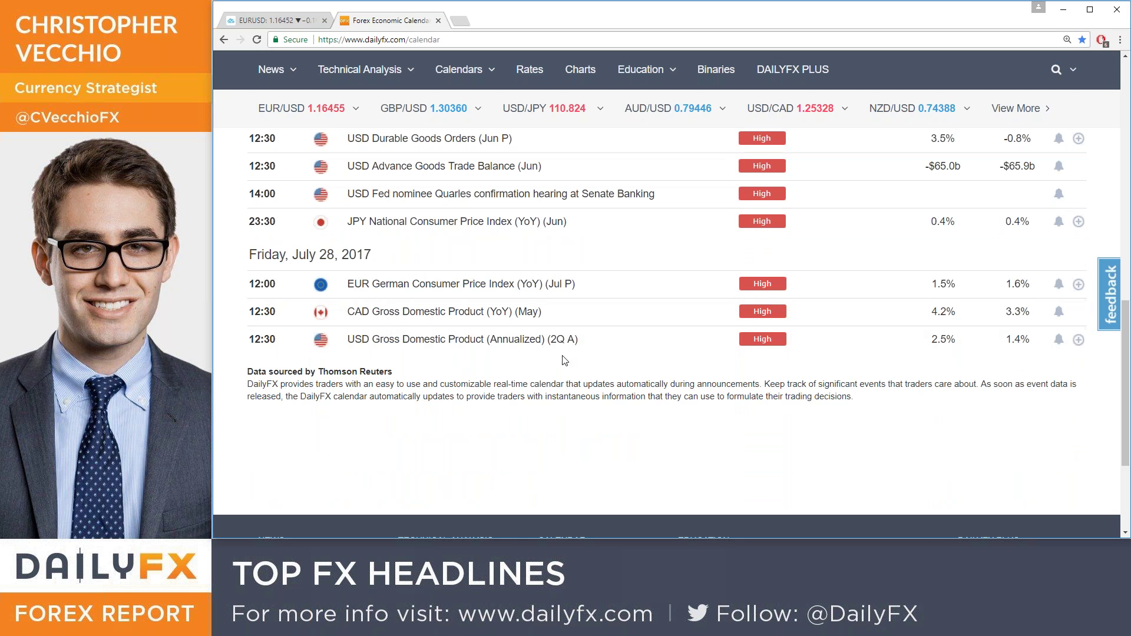
- Load the following week's economic calendar events and browse them
{"action": "scroll", "coordinate": [603, 347], "scroll_direction": "up", "scroll_amount": 7}
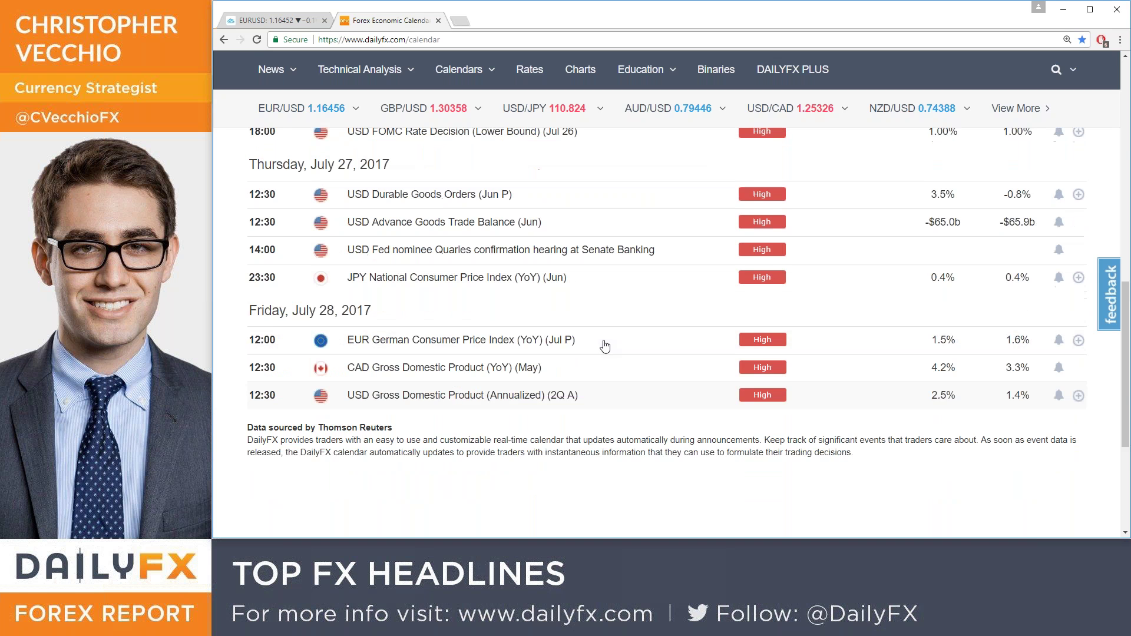
{"action": "scroll", "coordinate": [619, 247], "scroll_direction": "up", "scroll_amount": 3}
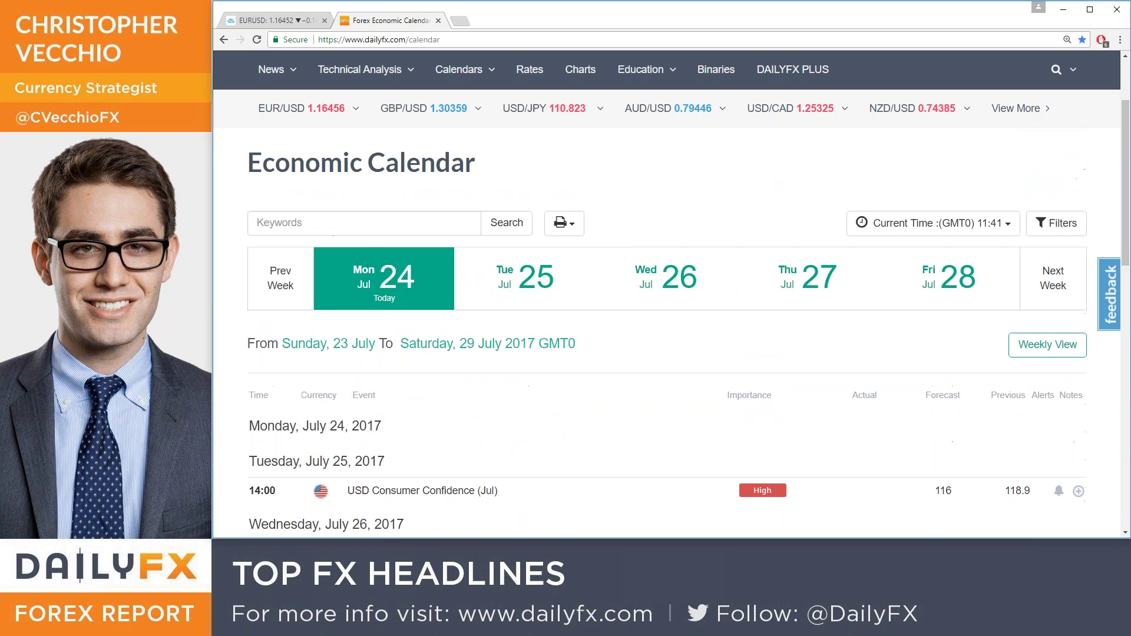
{"action": "left_click", "coordinate": [1054, 289]}
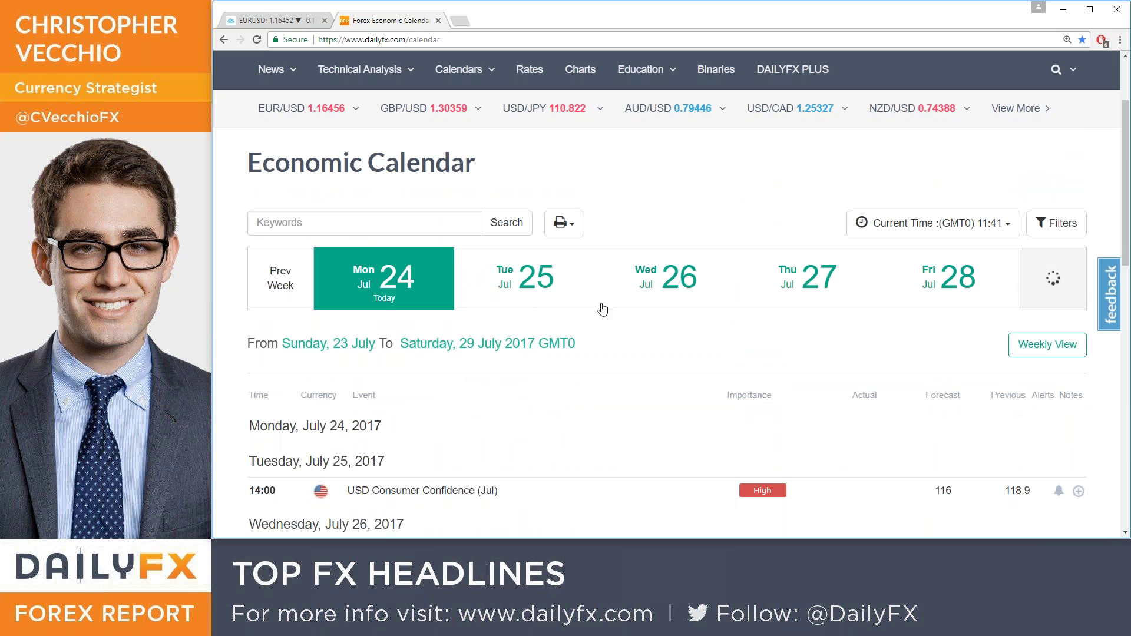
{"action": "scroll", "coordinate": [586, 351], "scroll_direction": "down", "scroll_amount": 2}
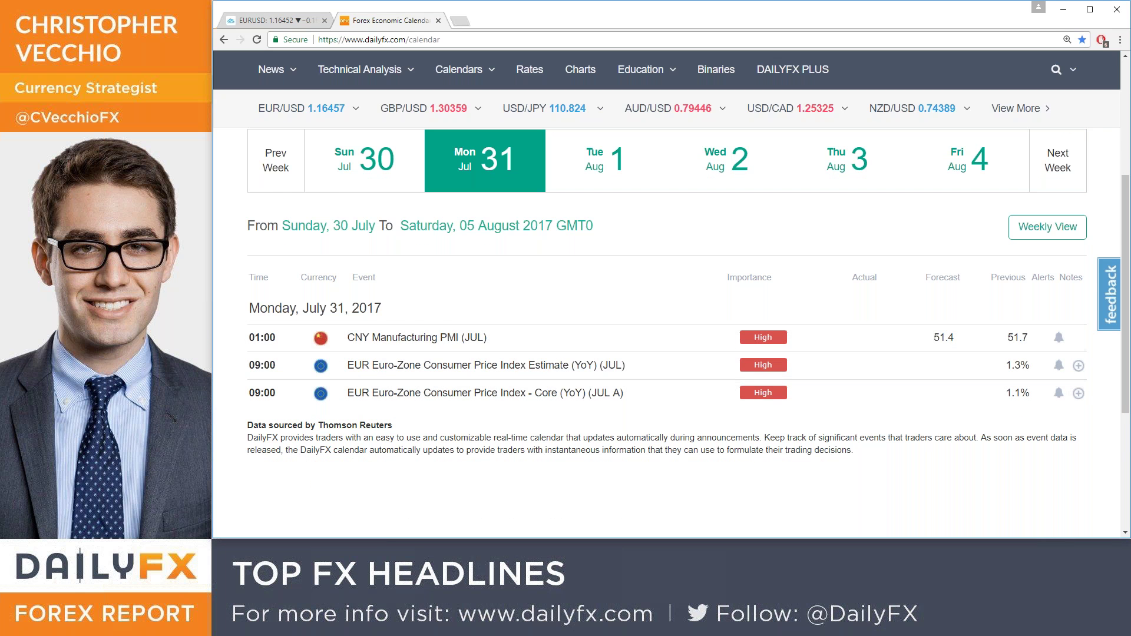
- Return to the 23–29 July 2017 calendar week and scroll down to Friday's releases
{"action": "scroll", "coordinate": [463, 318], "scroll_direction": "up", "scroll_amount": 2}
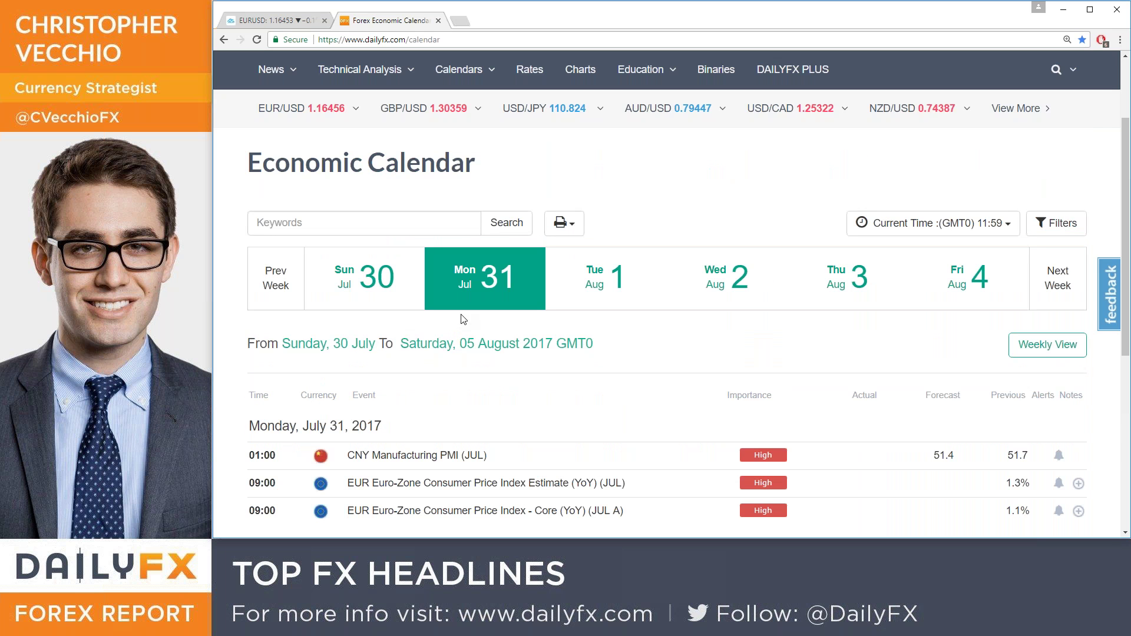
{"action": "left_click", "coordinate": [285, 279]}
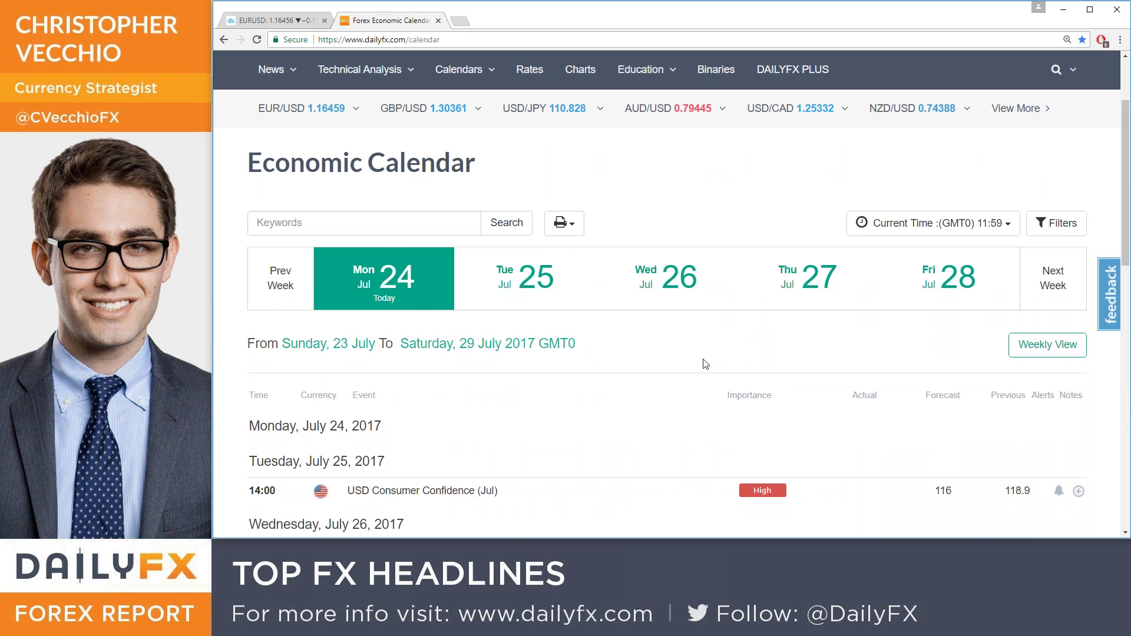
{"action": "scroll", "coordinate": [704, 361], "scroll_direction": "down", "scroll_amount": 9}
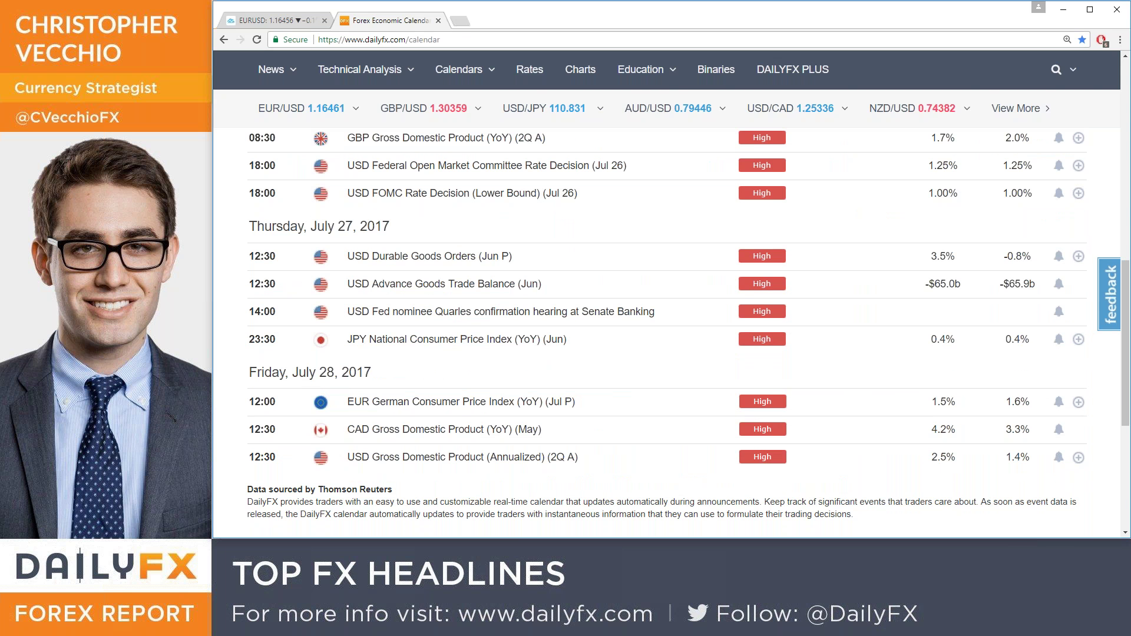
{"action": "left_click", "coordinate": [262, 20]}
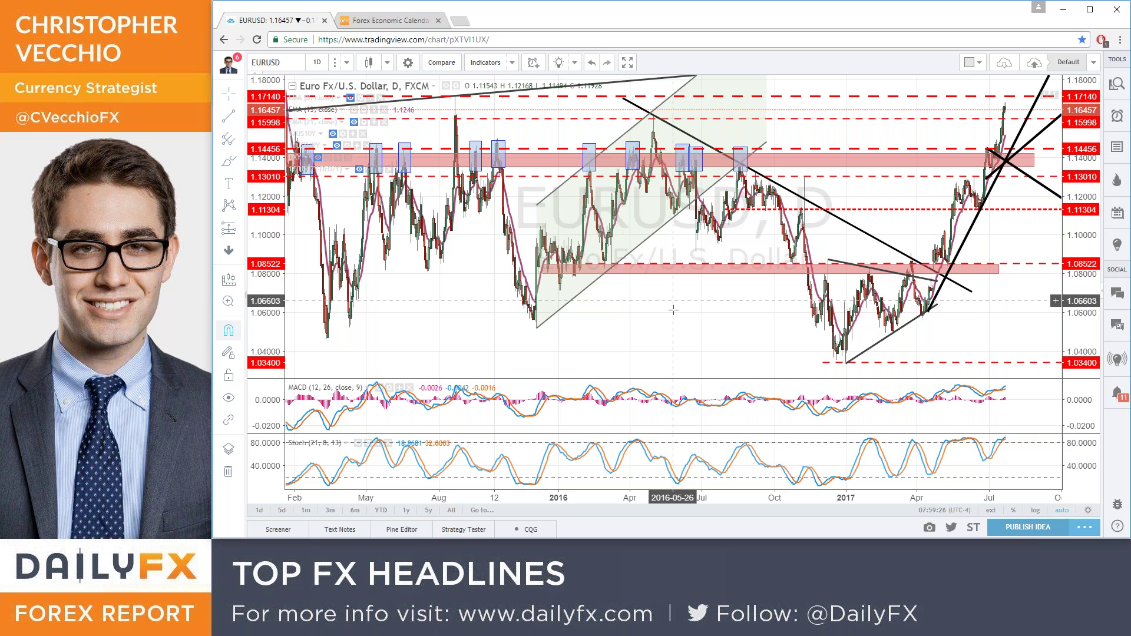
- Zoom the EUR/USD daily chart and make the US02Y-DE02Y yield spread line visible
{"action": "scroll", "coordinate": [673, 308], "scroll_direction": "down", "scroll_amount": 3}
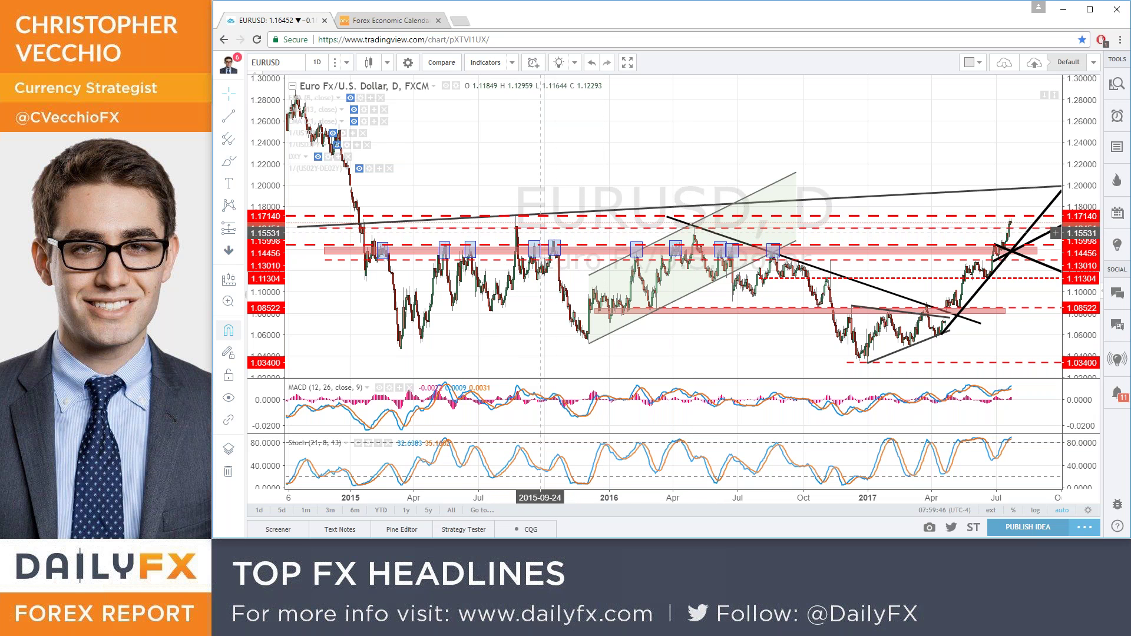
{"action": "scroll", "coordinate": [541, 233], "scroll_direction": "up", "scroll_amount": 2}
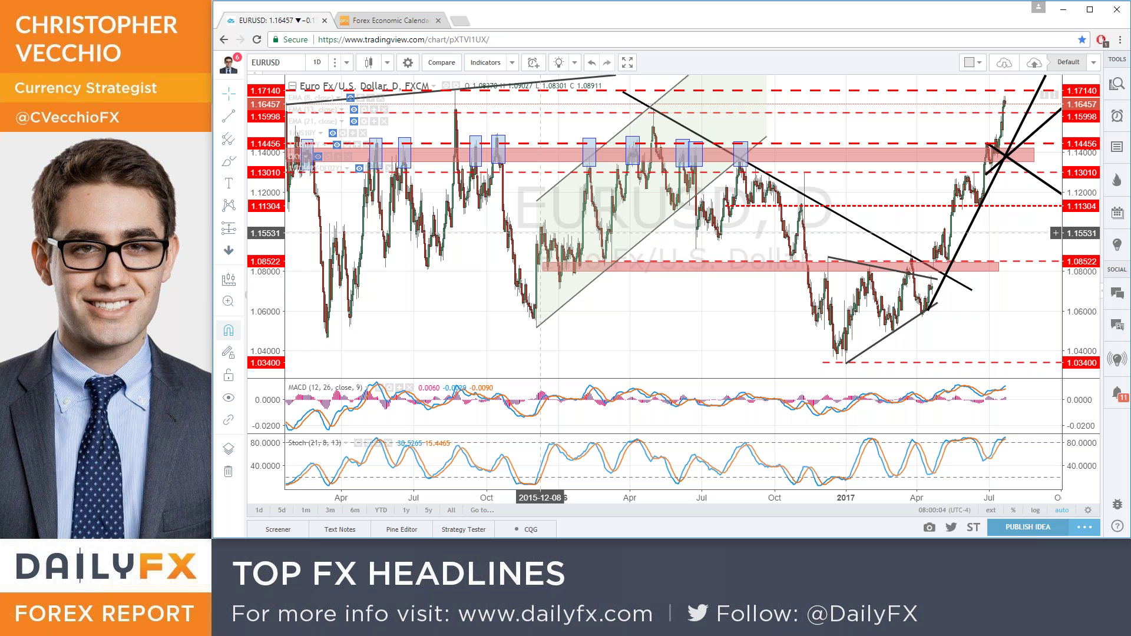
{"action": "scroll", "coordinate": [540, 232], "scroll_direction": "up", "scroll_amount": 4}
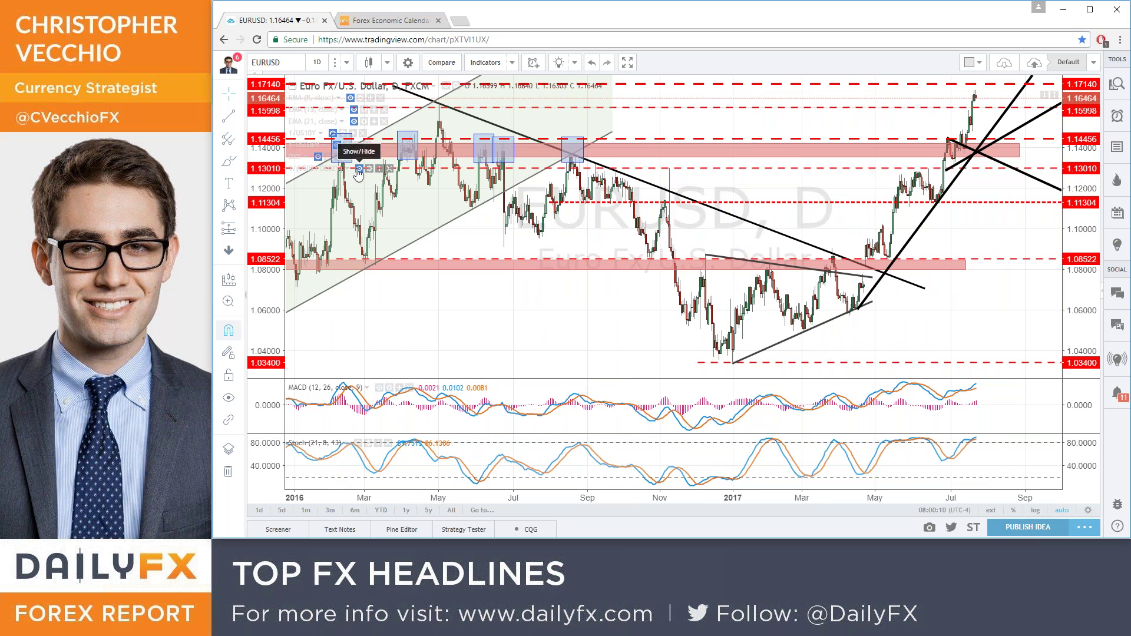
{"action": "left_click", "coordinate": [358, 169]}
{"action": "scroll", "coordinate": [428, 217], "scroll_direction": "up", "scroll_amount": 1}
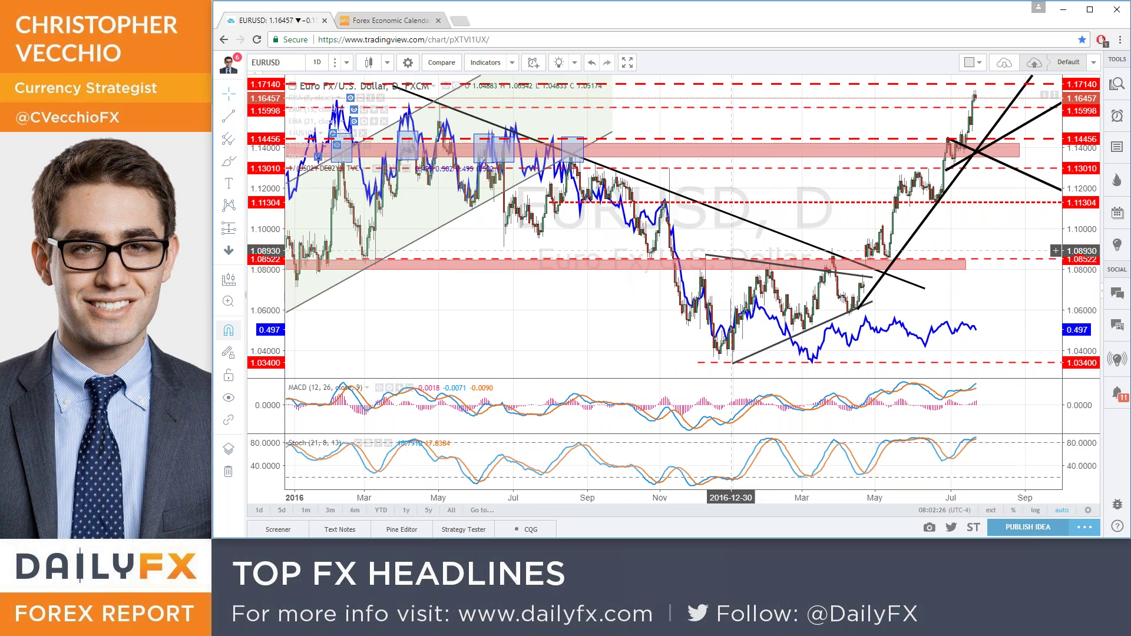
{"action": "scroll", "coordinate": [761, 278], "scroll_direction": "up", "scroll_amount": 2}
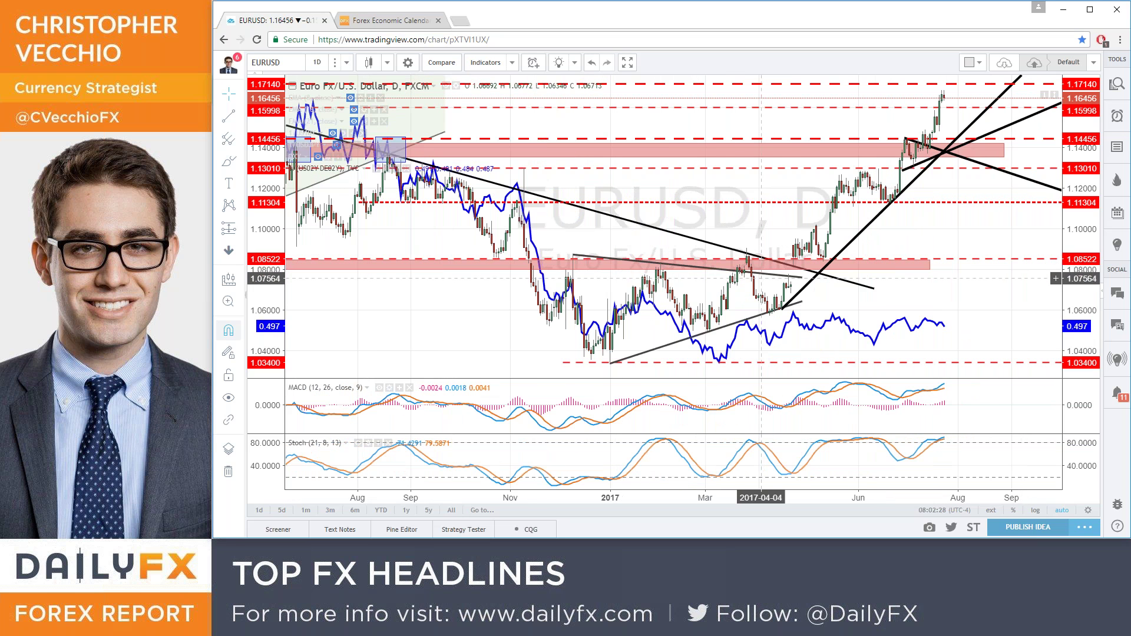
{"action": "scroll", "coordinate": [759, 273], "scroll_direction": "up", "scroll_amount": 2}
{"action": "scroll", "coordinate": [725, 268], "scroll_direction": "down", "scroll_amount": 2}
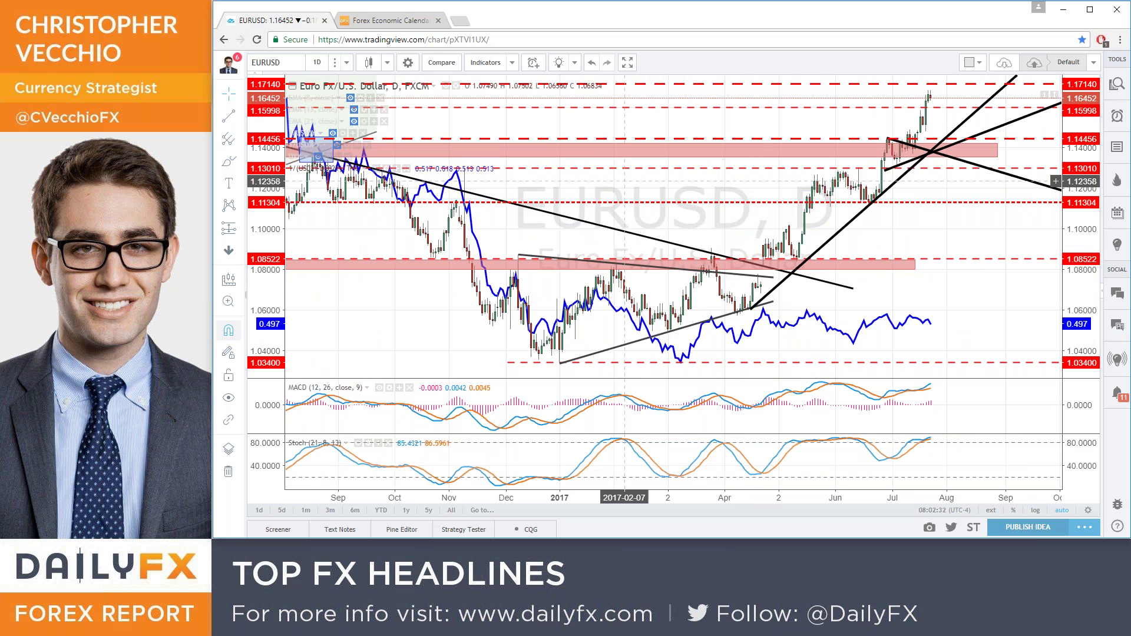
- Show the EMA 8, 13 and 21 lines on the EUR/USD chart
{"action": "left_click", "coordinate": [351, 99]}
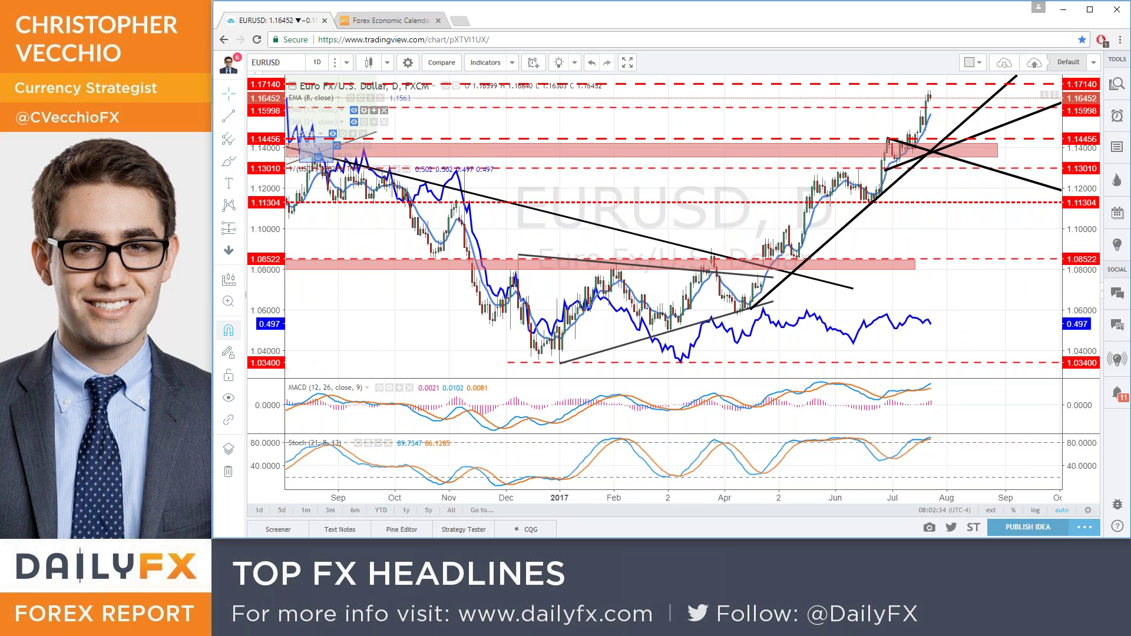
{"action": "left_click", "coordinate": [354, 110]}
{"action": "left_click", "coordinate": [354, 123]}
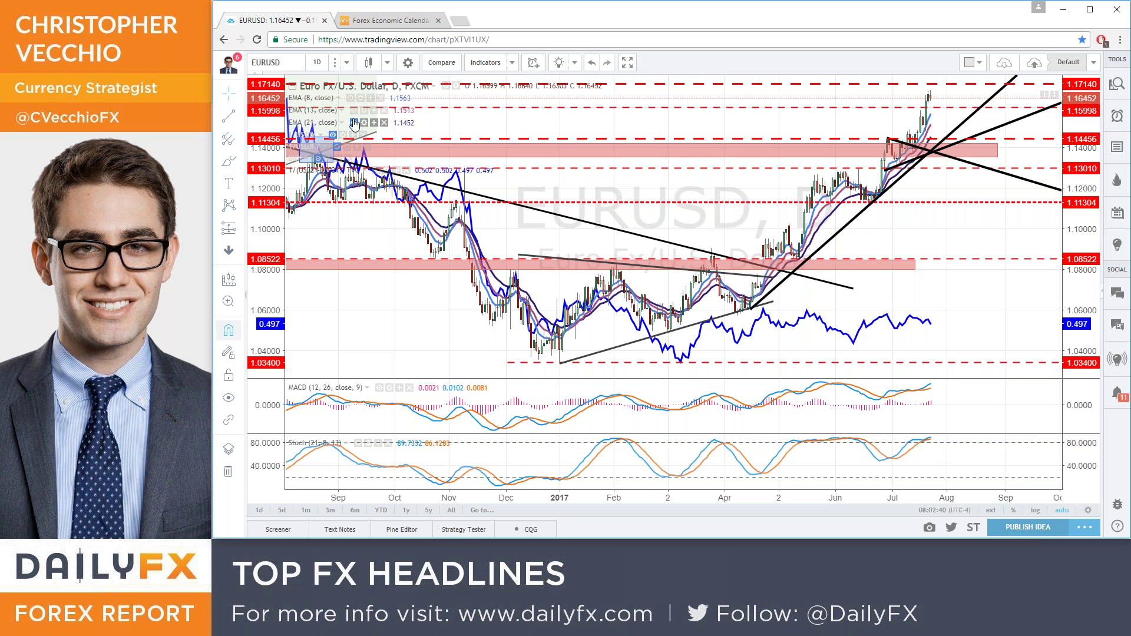
- Briefly overlay the DXY line, then hide it and the remaining overlay line
{"action": "left_click", "coordinate": [333, 158]}
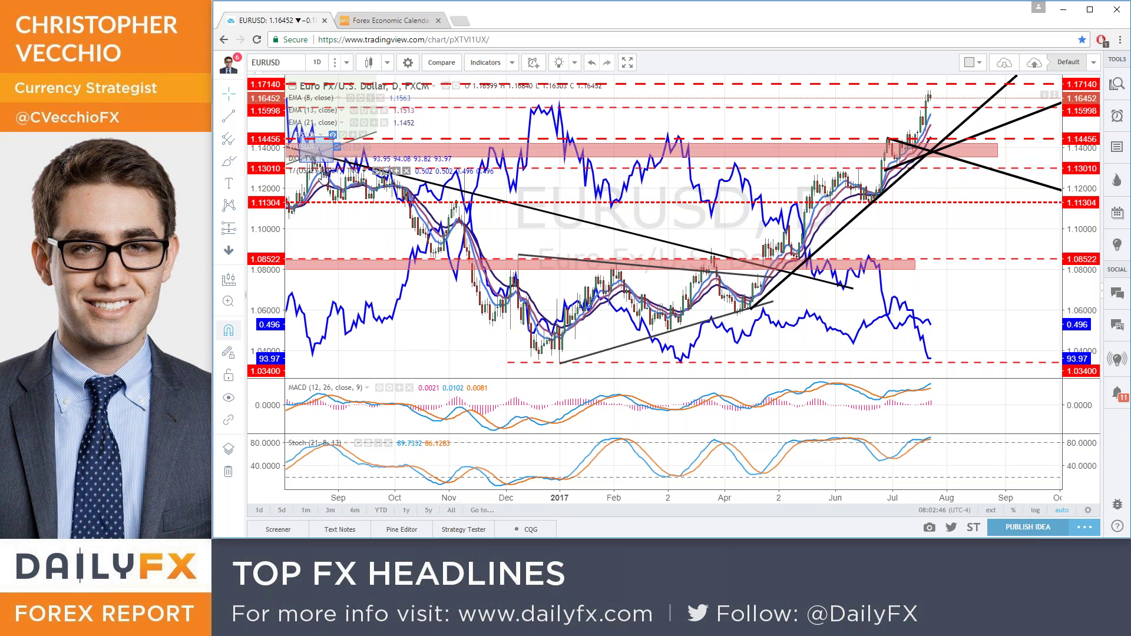
{"action": "left_click", "coordinate": [334, 158]}
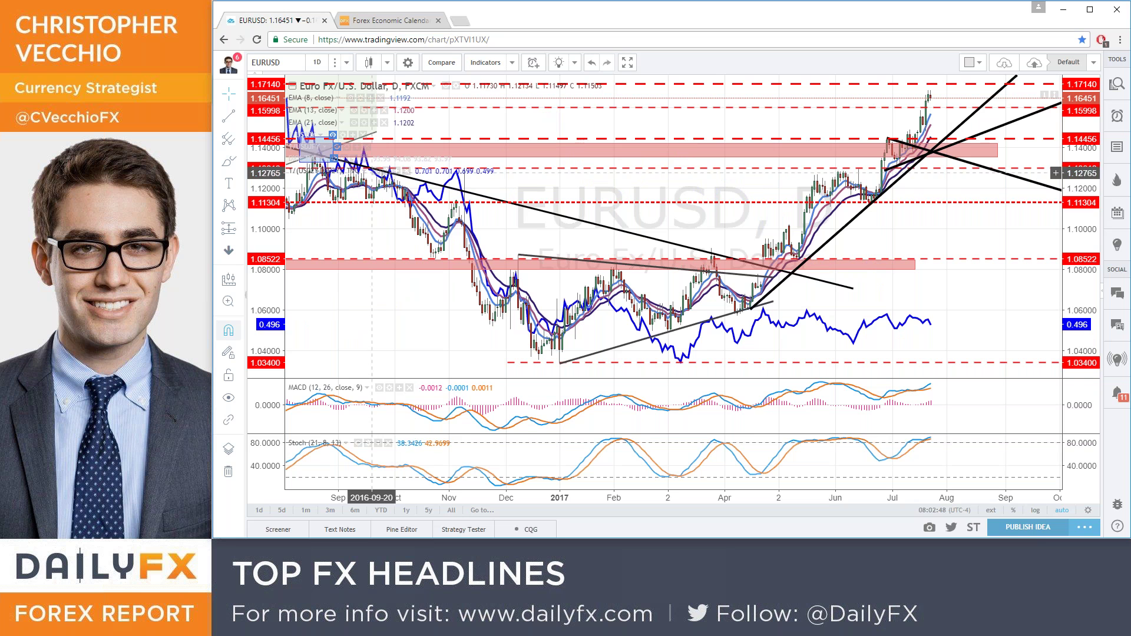
{"action": "left_click", "coordinate": [376, 170]}
- Hide the EMA 13, 21 and 8 lines, leaving EUR/USD candles and drawn levels only
{"action": "scroll", "coordinate": [908, 226], "scroll_direction": "up", "scroll_amount": 2}
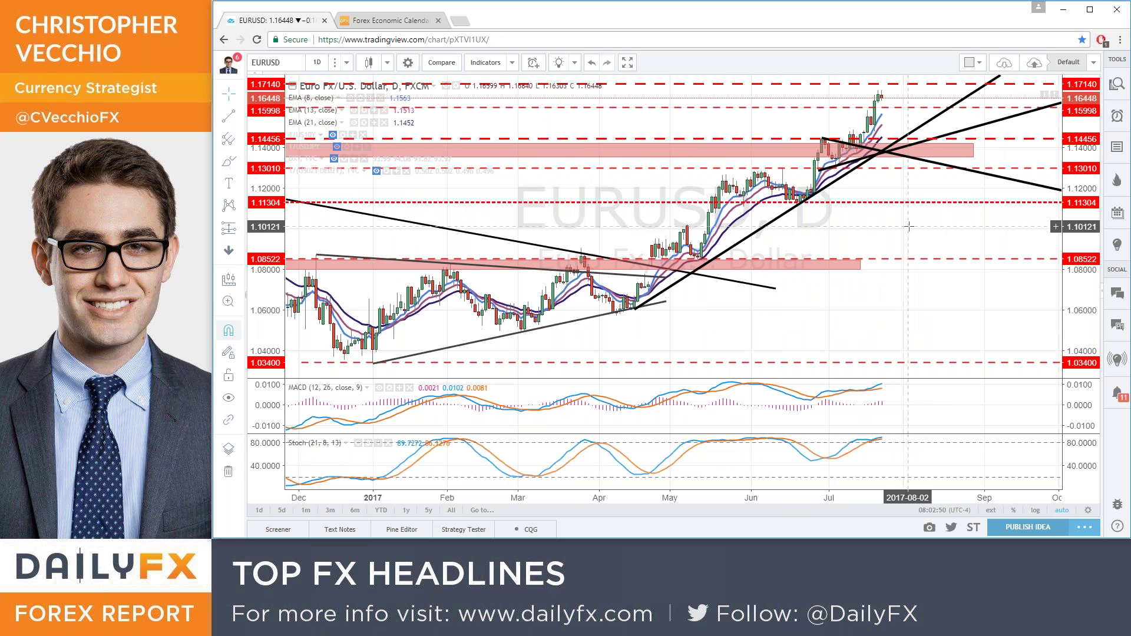
{"action": "scroll", "coordinate": [908, 226], "scroll_direction": "down", "scroll_amount": 2}
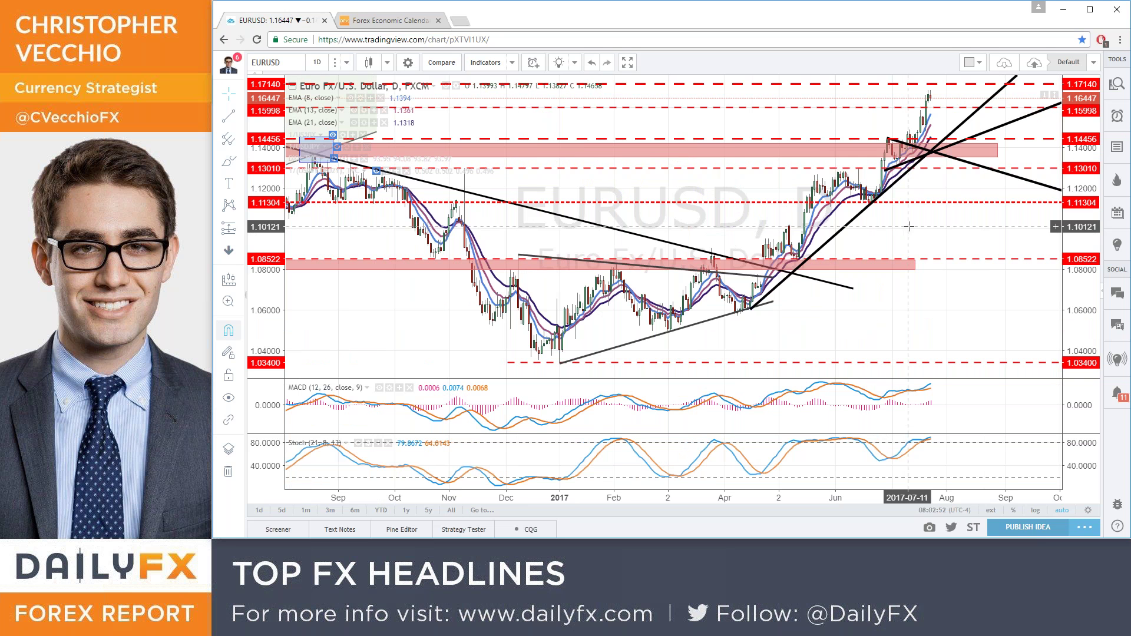
{"action": "scroll", "coordinate": [894, 226], "scroll_direction": "down", "scroll_amount": 2}
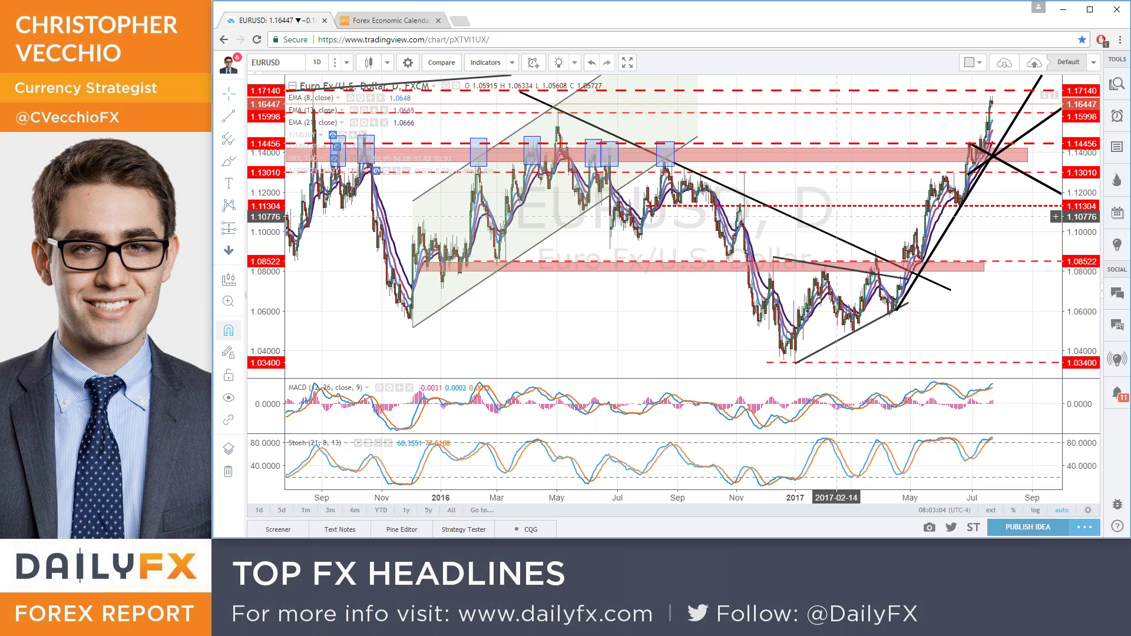
{"action": "scroll", "coordinate": [808, 209], "scroll_direction": "down", "scroll_amount": 3}
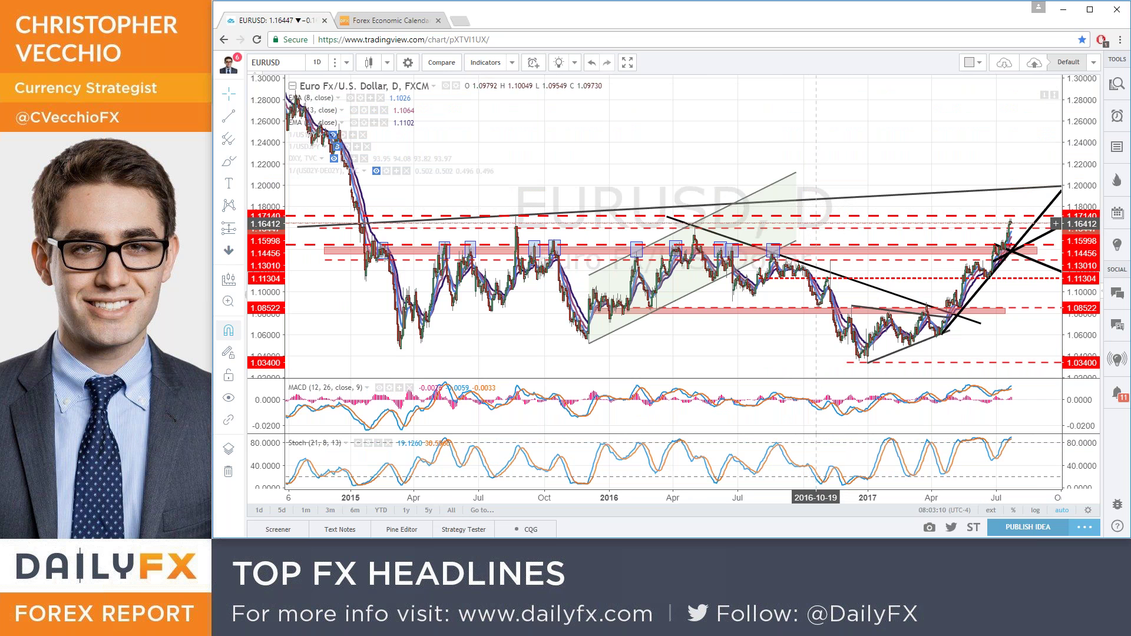
{"action": "scroll", "coordinate": [816, 224], "scroll_direction": "up", "scroll_amount": 3}
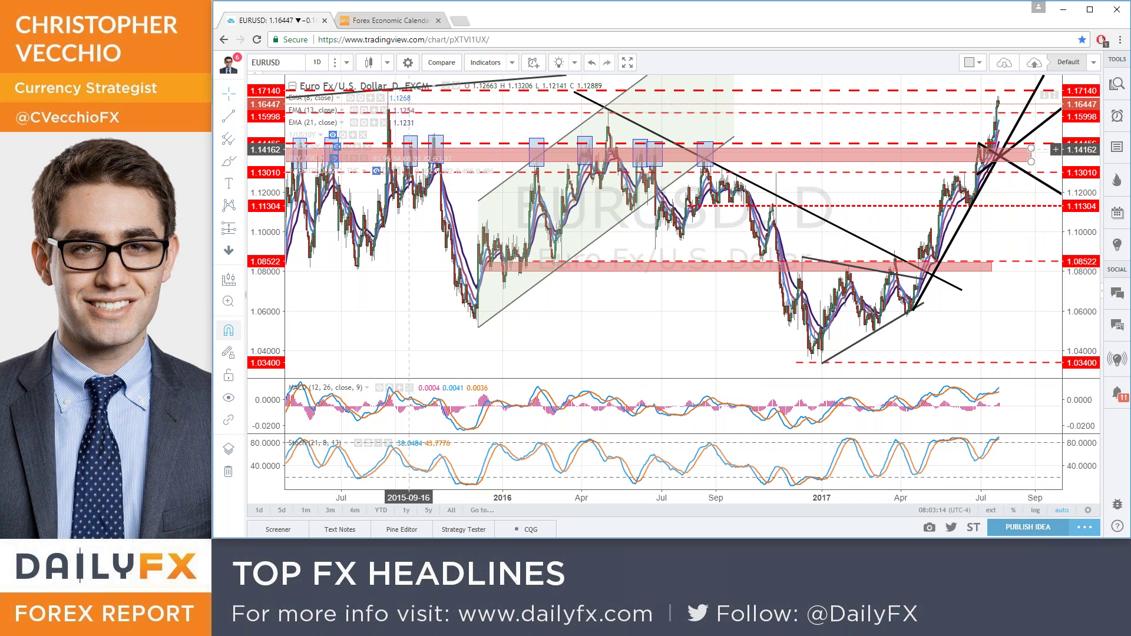
{"action": "left_click", "coordinate": [354, 110]}
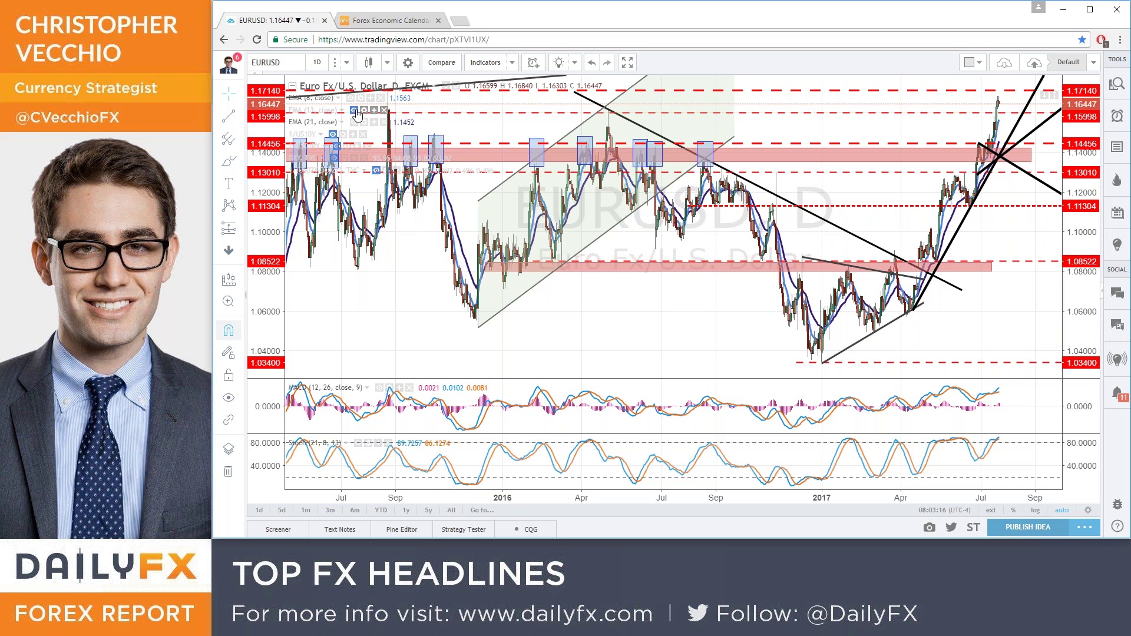
{"action": "left_click", "coordinate": [354, 122]}
{"action": "left_click", "coordinate": [350, 98]}
{"action": "scroll", "coordinate": [649, 305], "scroll_direction": "down", "scroll_amount": 1}
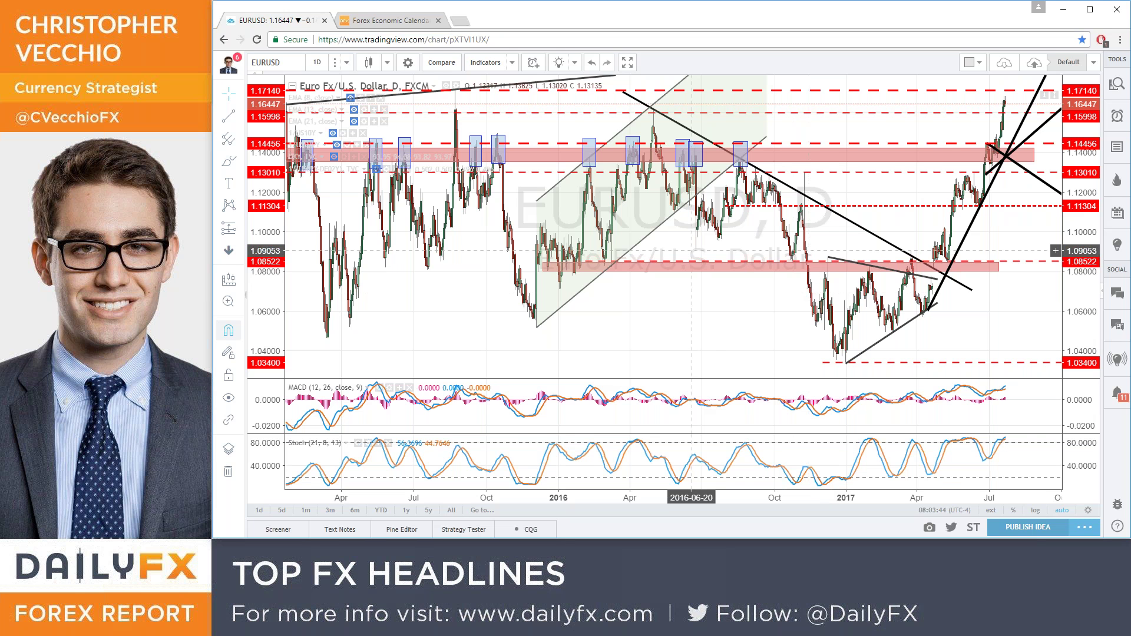
{"action": "scroll", "coordinate": [692, 312], "scroll_direction": "up", "scroll_amount": 4}
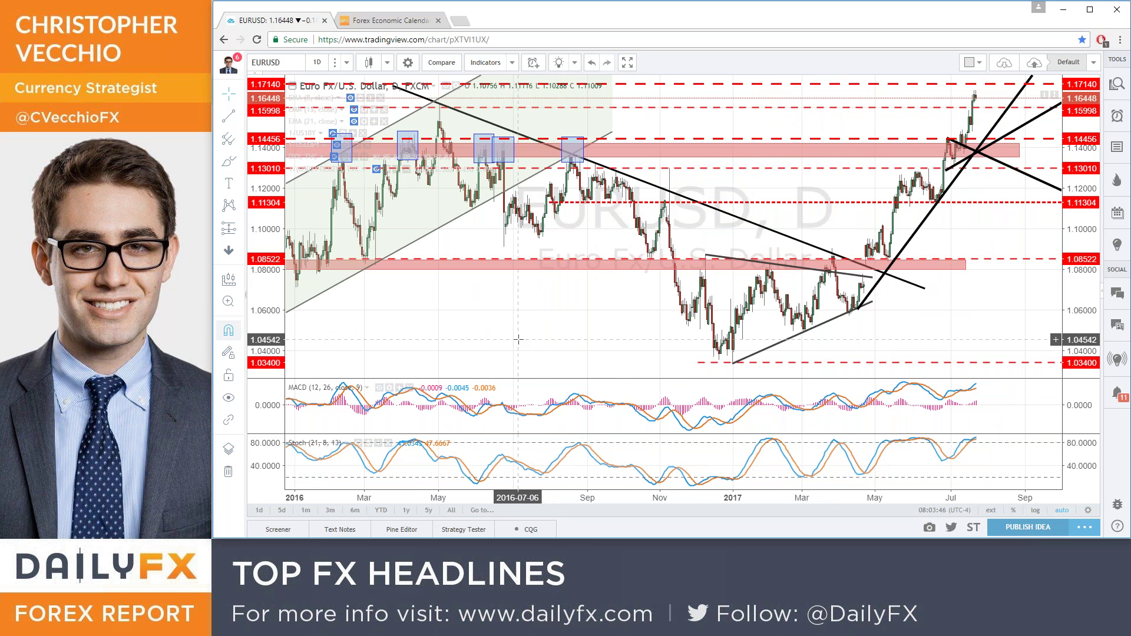
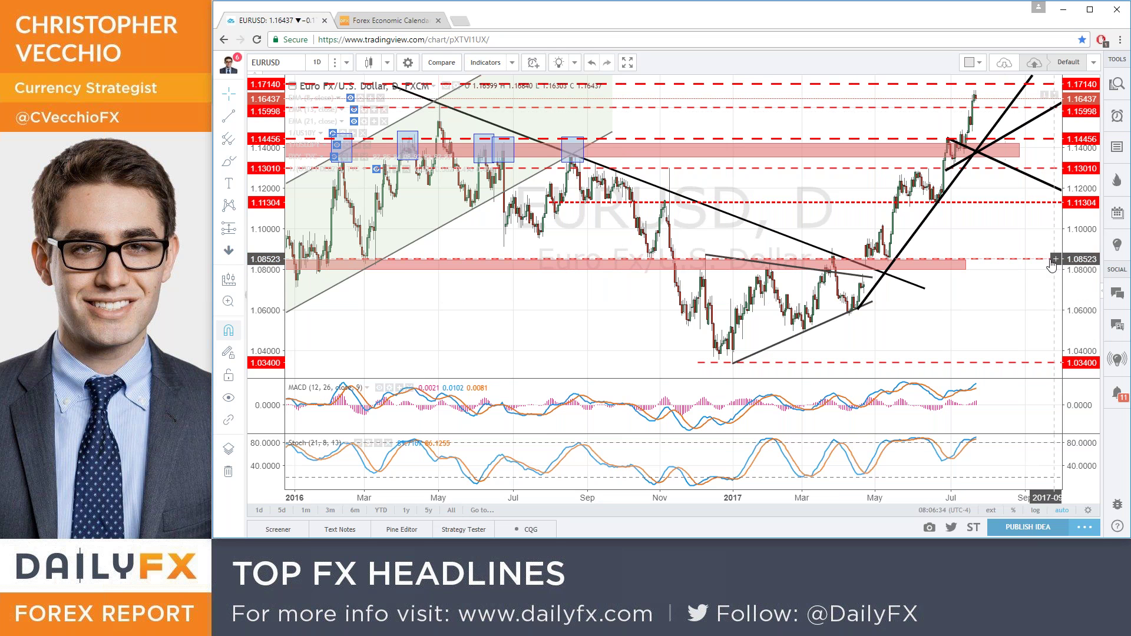
- Load USDJPY and zoom in, then switch the chart to the US10Y yield
{"action": "type", "text": "USDJPY"}
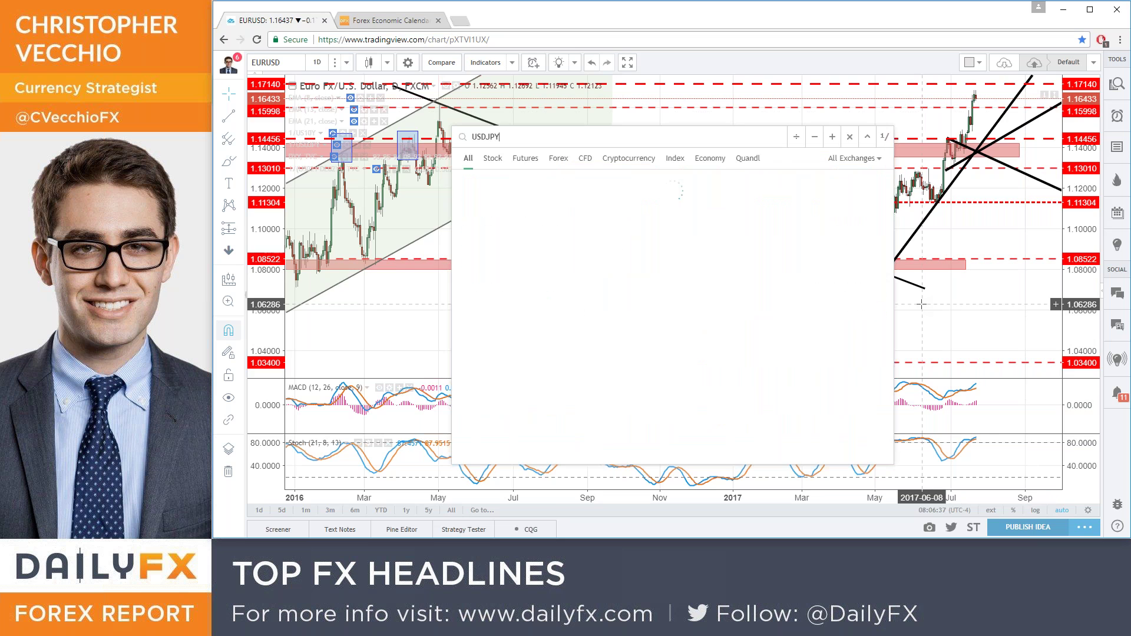
{"action": "key", "text": "Return"}
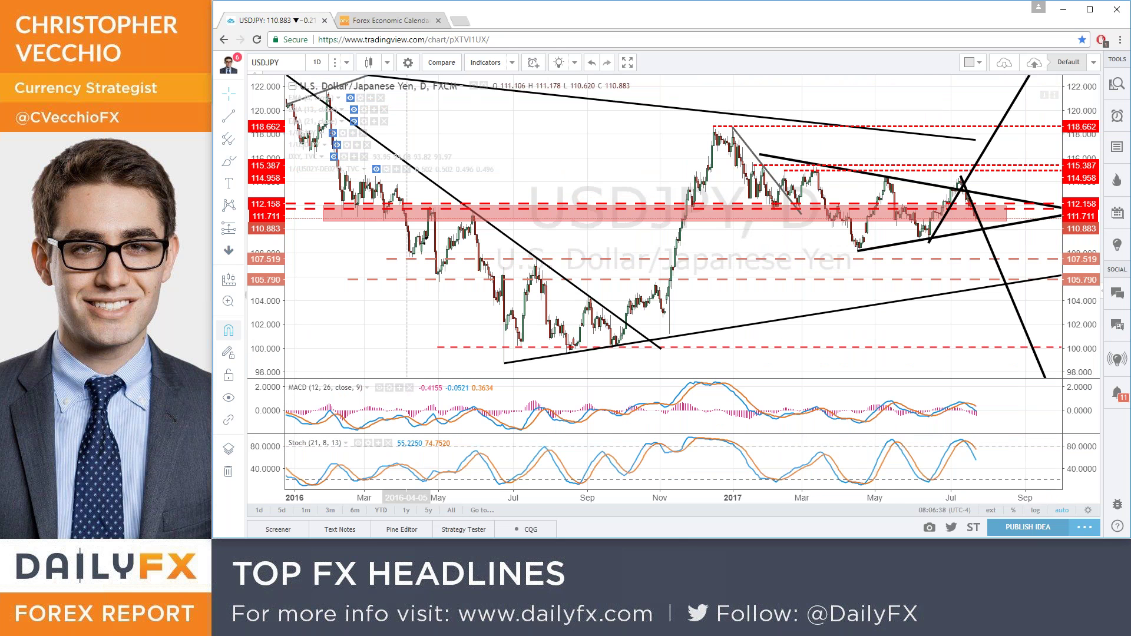
{"action": "scroll", "coordinate": [887, 103], "scroll_direction": "up", "scroll_amount": 3}
{"action": "scroll", "coordinate": [887, 103], "scroll_direction": "up", "scroll_amount": 3}
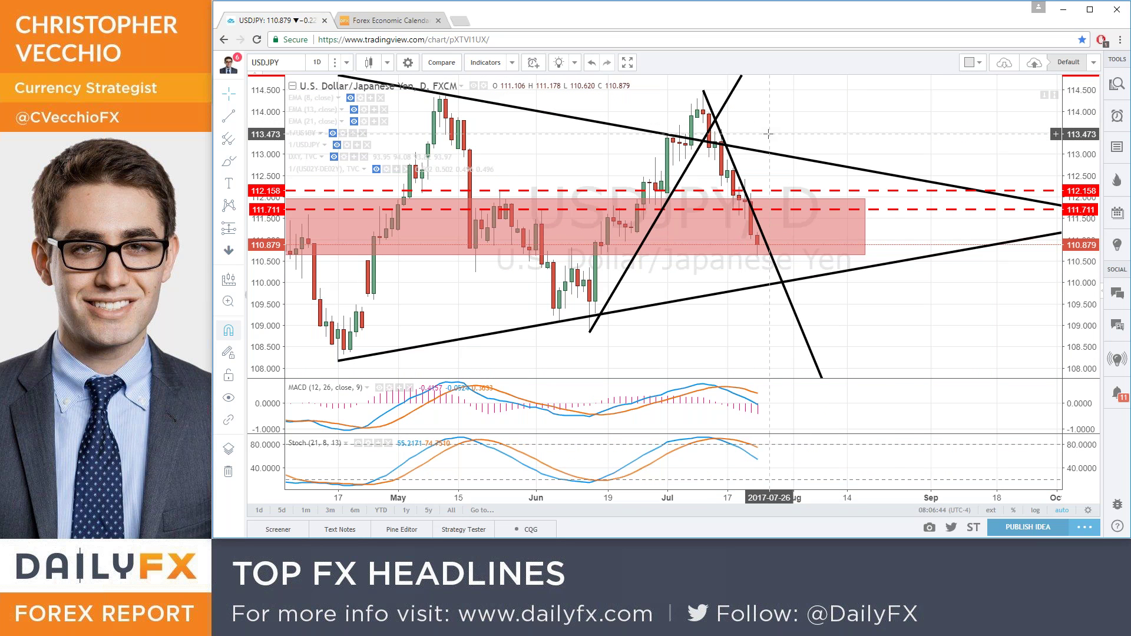
{"action": "type", "text": "US10Y"}
{"action": "key", "text": "Return"}
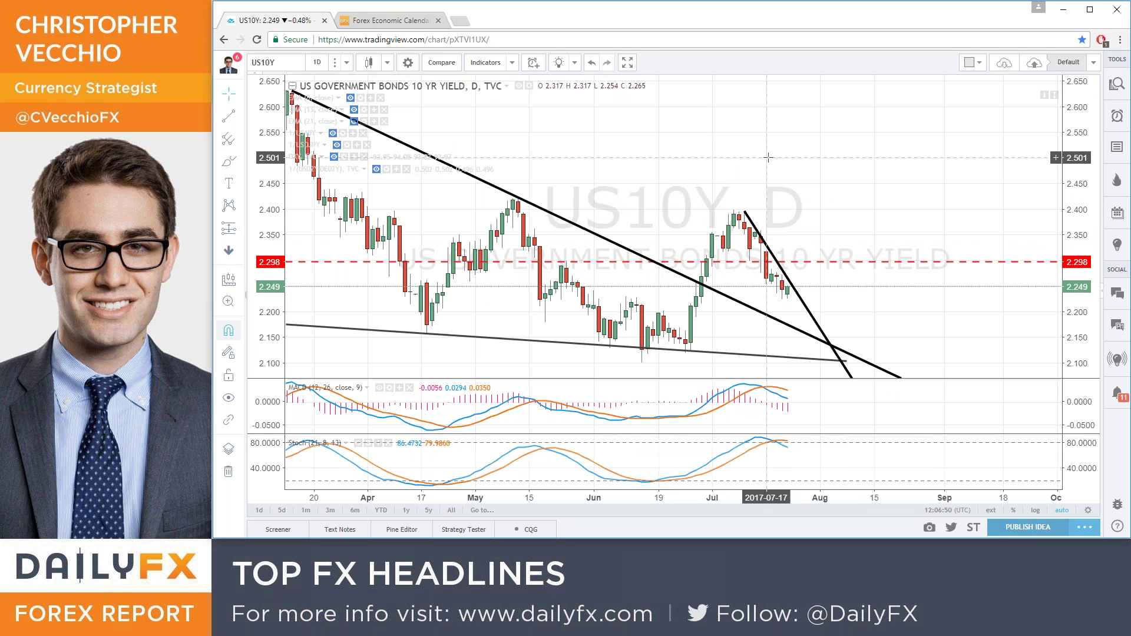
- Load the US 2-year Treasury yield (US02Y) chart
{"action": "type", "text": "US02Y"}
{"action": "key", "text": "Return"}
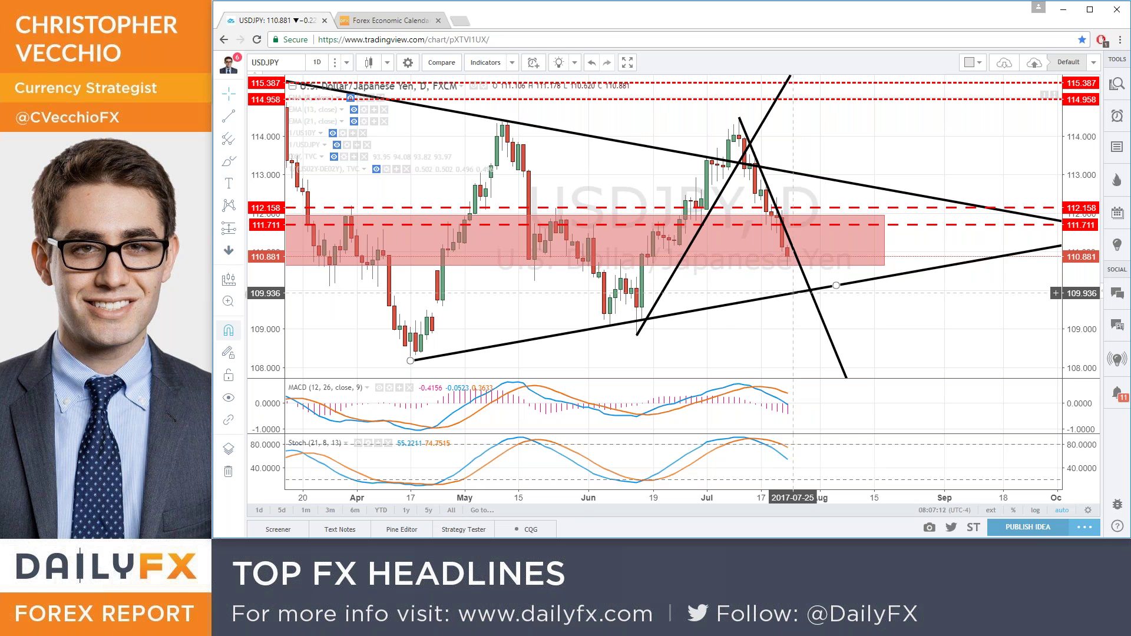
{"action": "scroll", "coordinate": [793, 292], "scroll_direction": "down", "scroll_amount": 2}
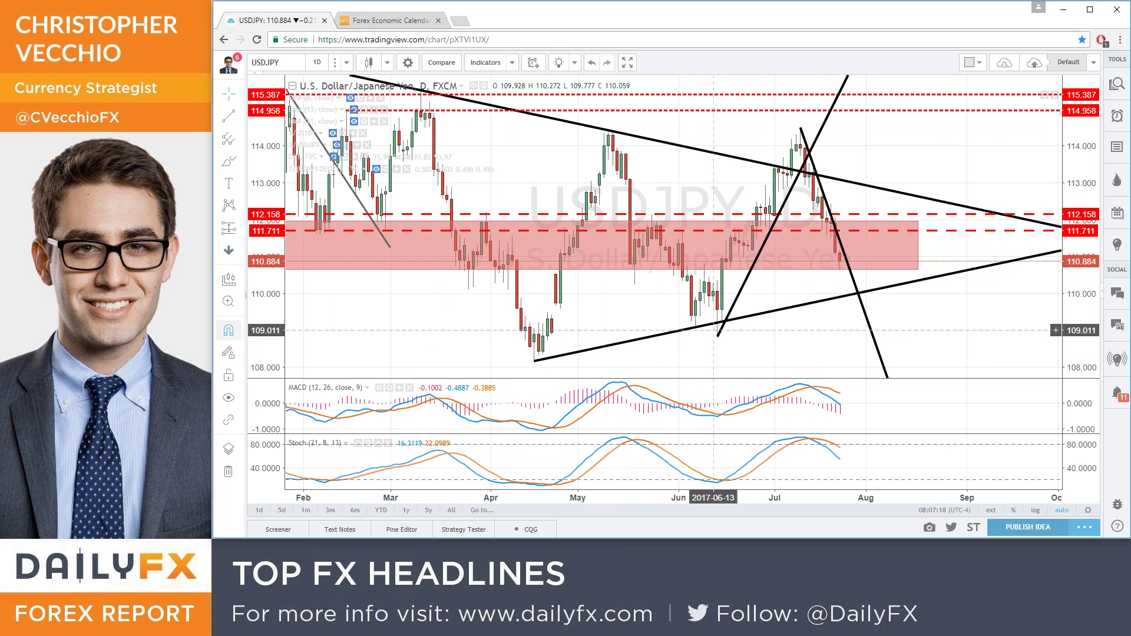
{"action": "scroll", "coordinate": [730, 305], "scroll_direction": "down", "scroll_amount": 3}
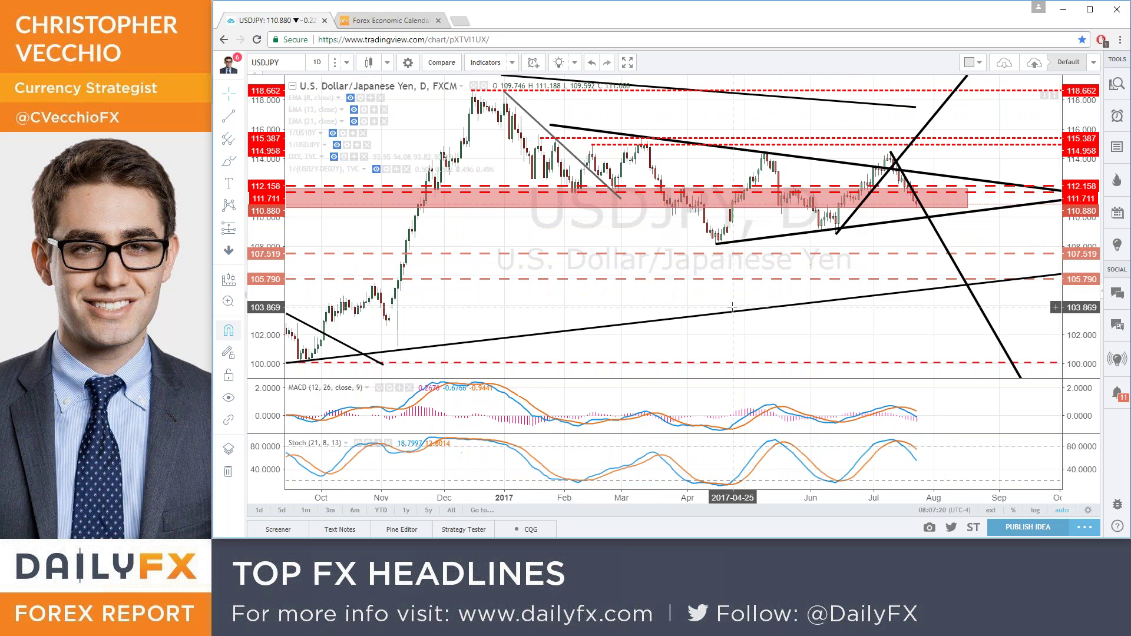
{"action": "scroll", "coordinate": [731, 305], "scroll_direction": "down", "scroll_amount": 3}
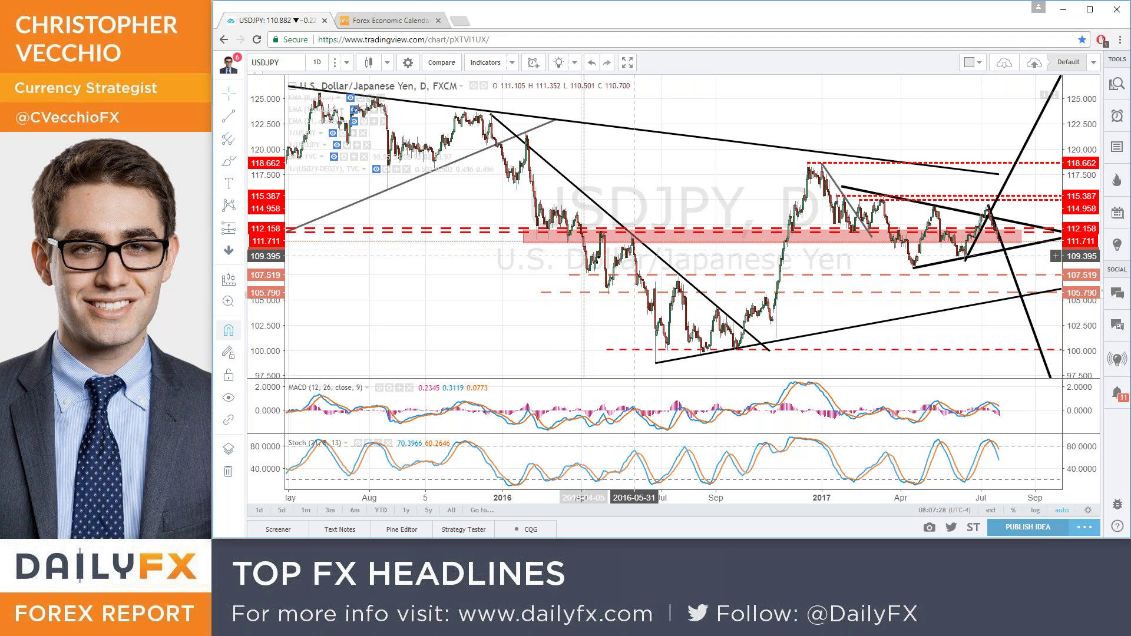
{"action": "scroll", "coordinate": [624, 256], "scroll_direction": "up", "scroll_amount": 2}
{"action": "scroll", "coordinate": [533, 212], "scroll_direction": "up", "scroll_amount": 2}
{"action": "scroll", "coordinate": [527, 210], "scroll_direction": "up", "scroll_amount": 1}
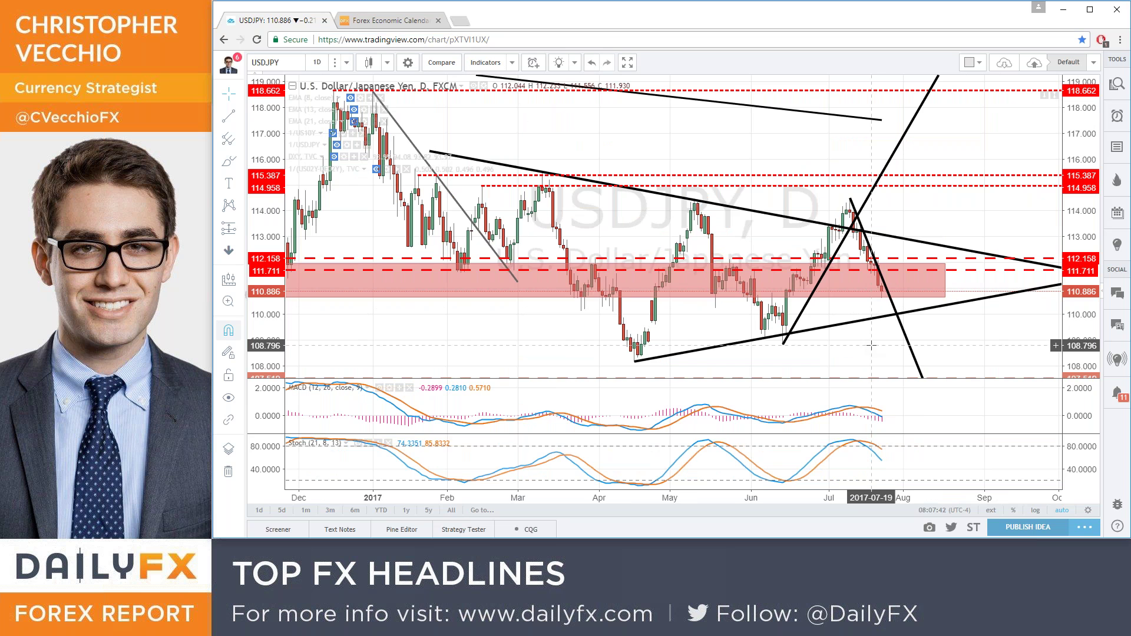
{"action": "type", "text": "XAUUSD"}
- Load the XAUUSD daily chart and zoom in and back out on gold's price action
{"action": "key", "text": "Return"}
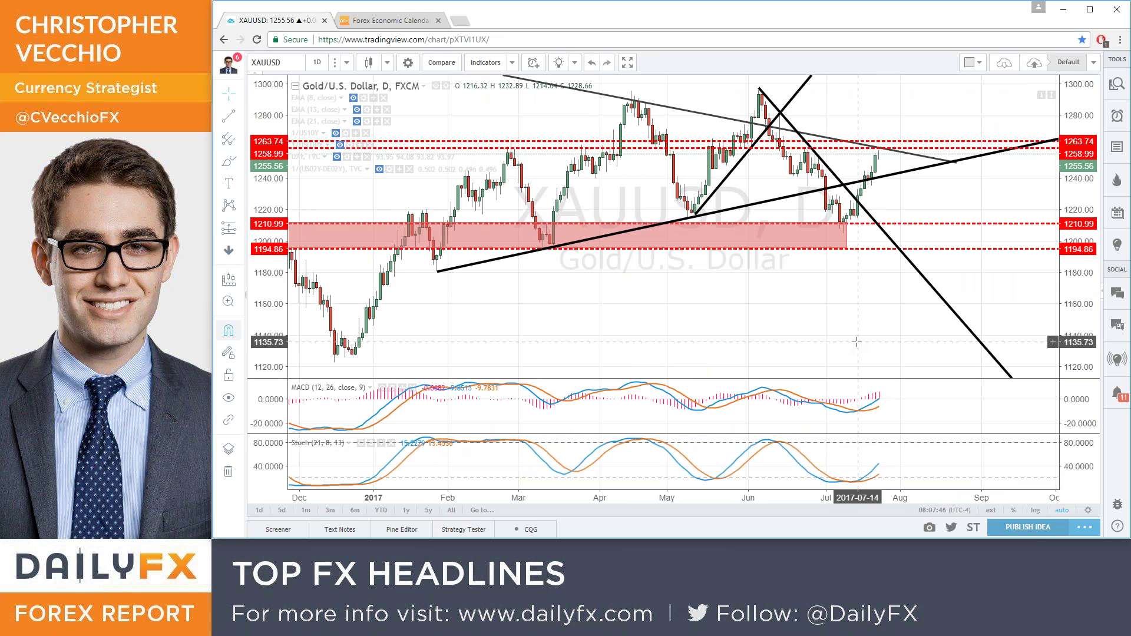
{"action": "scroll", "coordinate": [858, 268], "scroll_direction": "up", "scroll_amount": 1}
{"action": "scroll", "coordinate": [858, 268], "scroll_direction": "up", "scroll_amount": 1}
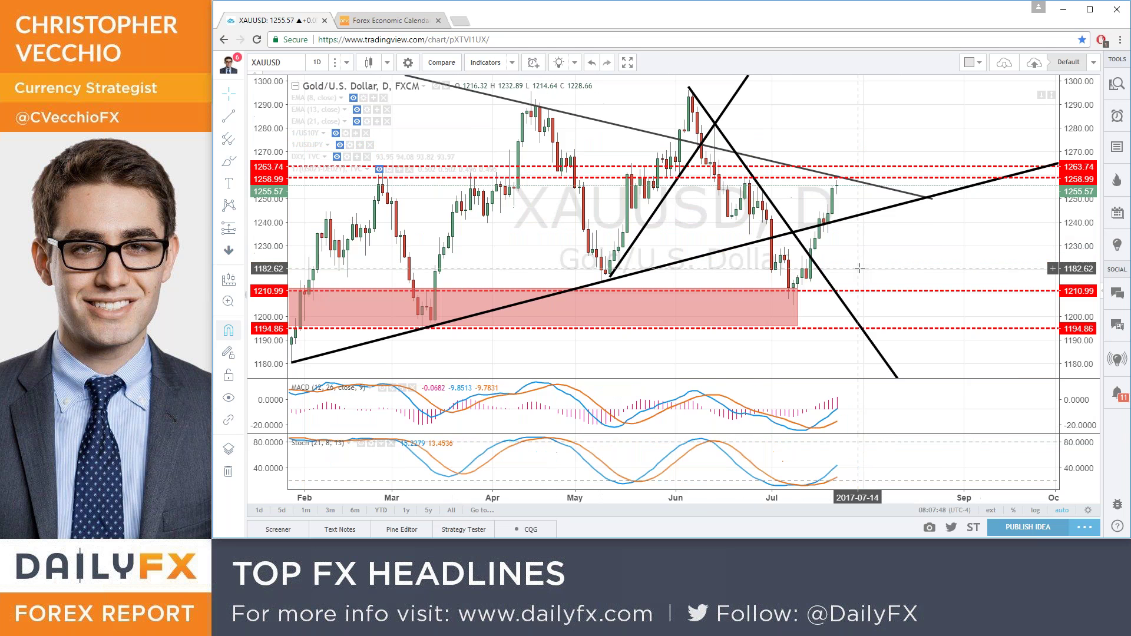
{"action": "scroll", "coordinate": [859, 266], "scroll_direction": "up", "scroll_amount": 1}
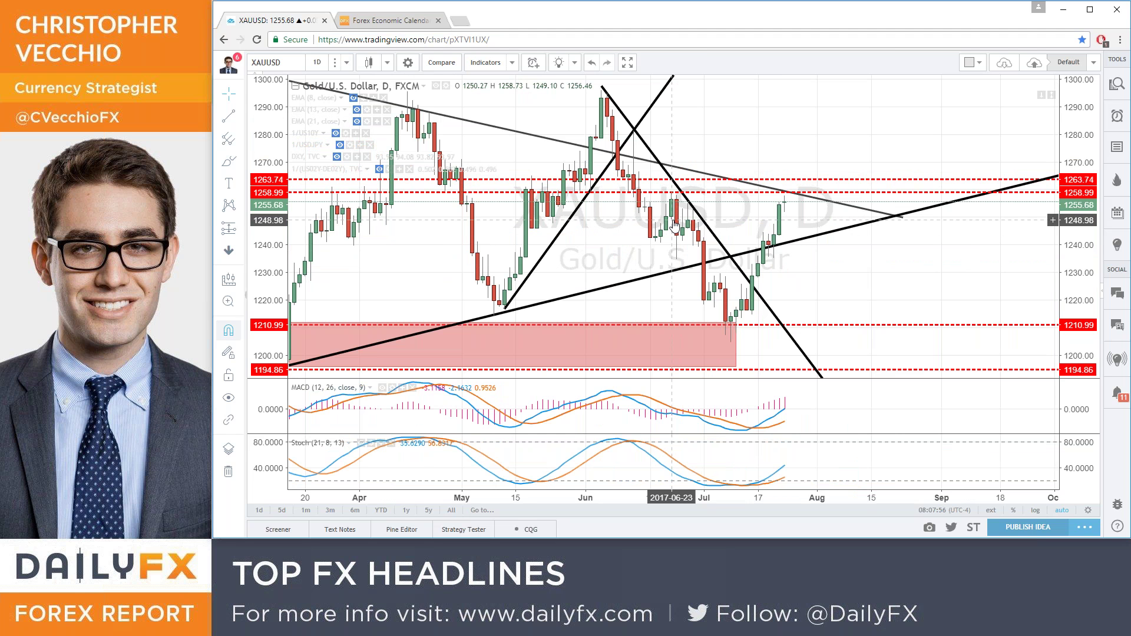
{"action": "scroll", "coordinate": [793, 276], "scroll_direction": "down", "scroll_amount": 3}
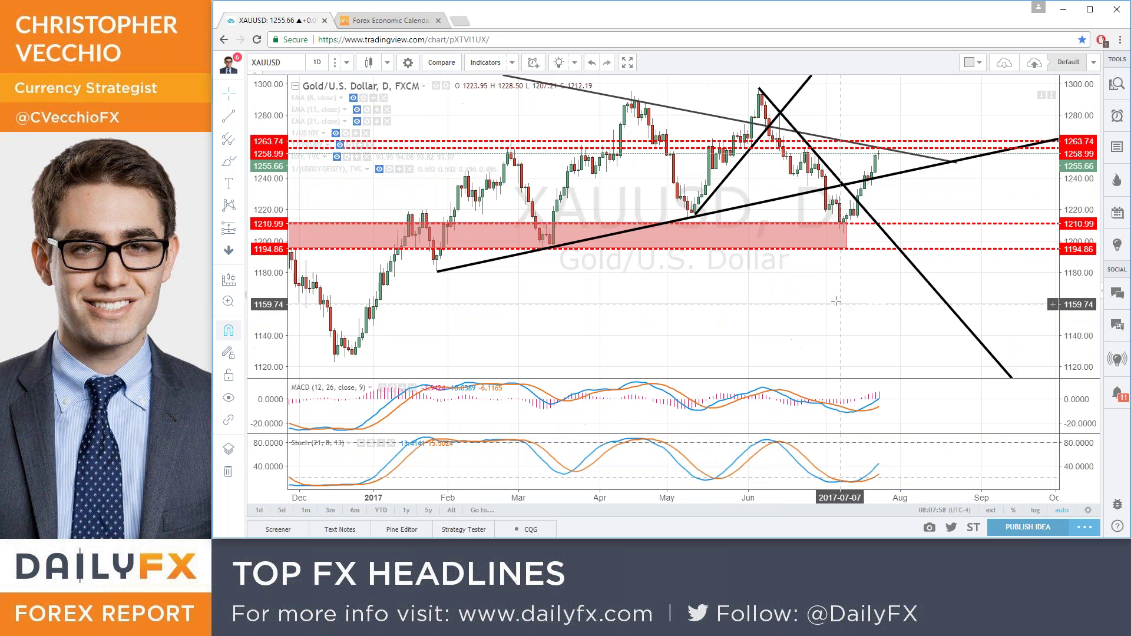
{"action": "scroll", "coordinate": [793, 277], "scroll_direction": "down", "scroll_amount": 2}
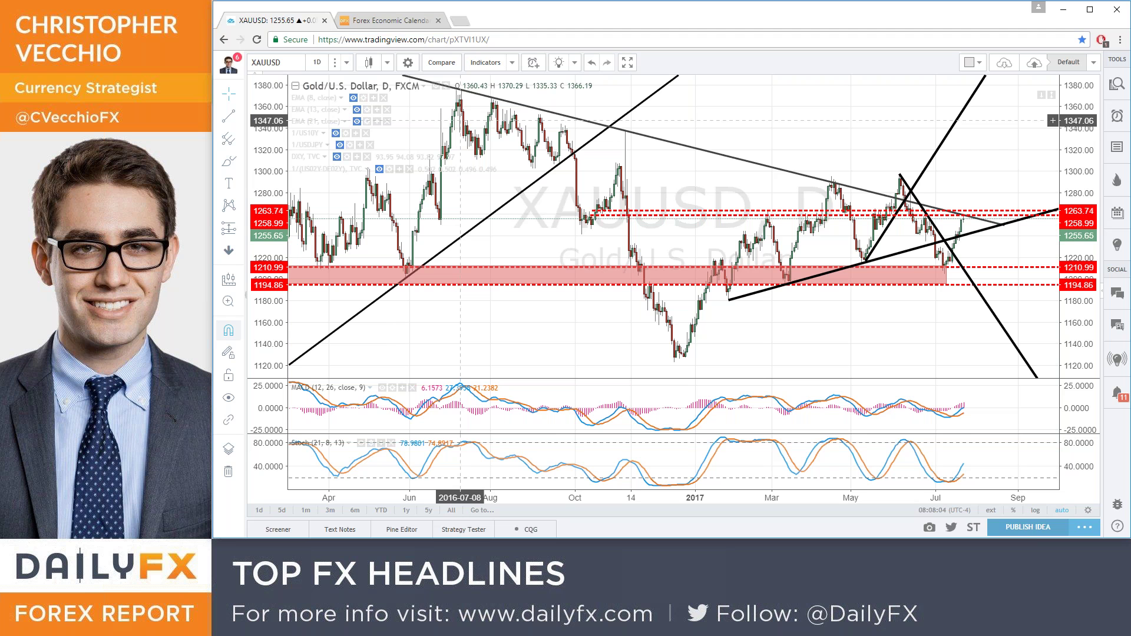
{"action": "left_click", "coordinate": [346, 63]}
{"action": "left_click", "coordinate": [370, 311]}
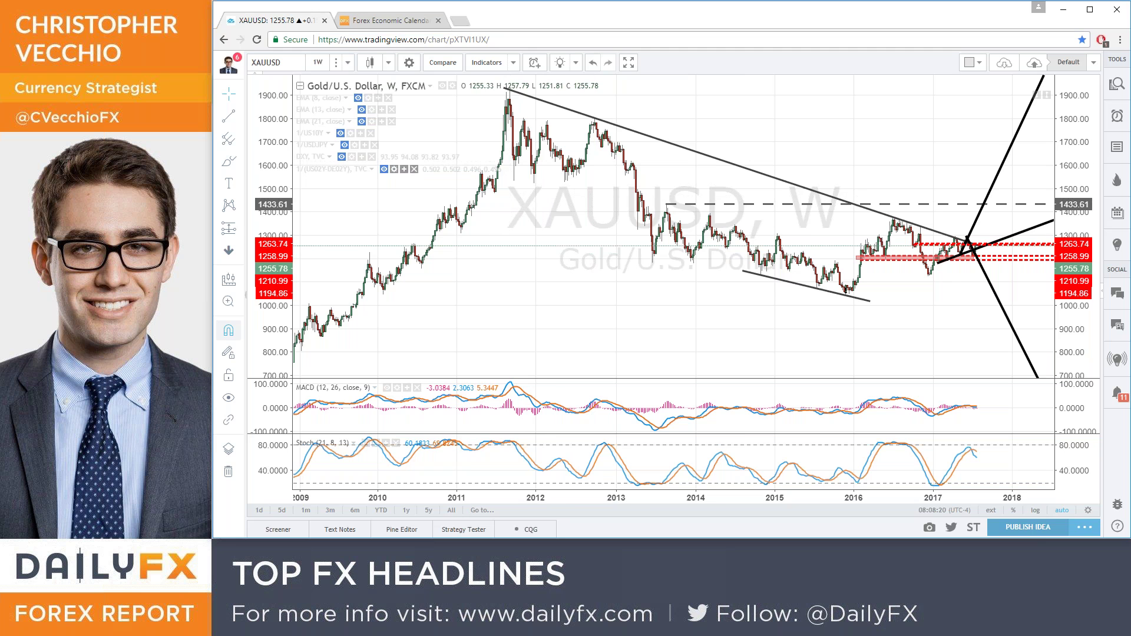
{"action": "scroll", "coordinate": [510, 161], "scroll_direction": "up", "scroll_amount": 2}
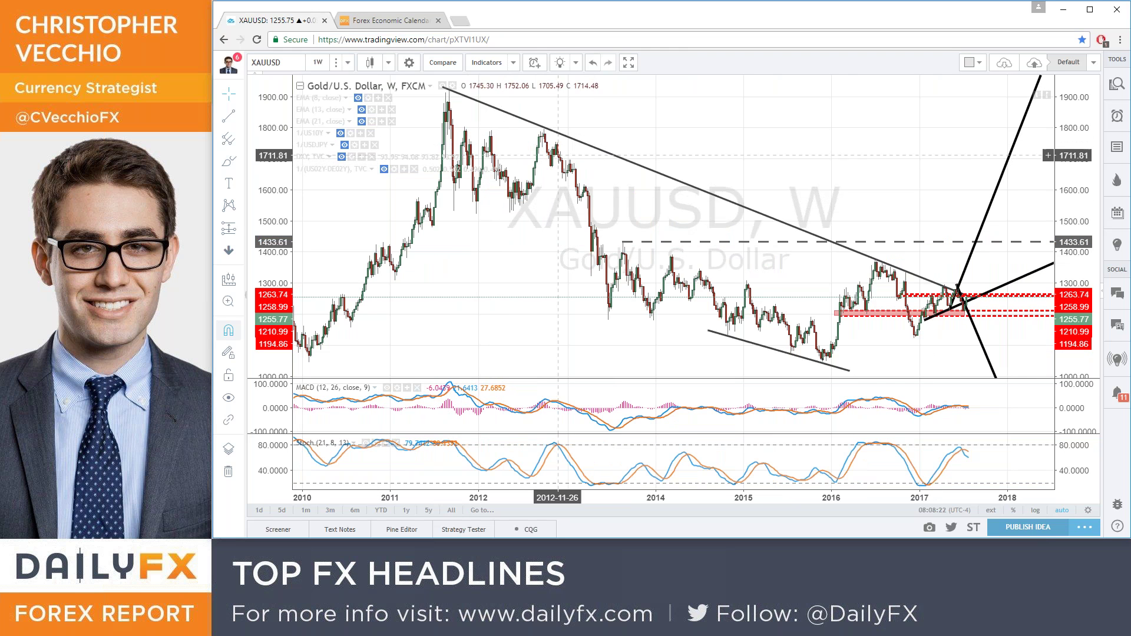
{"action": "scroll", "coordinate": [875, 281], "scroll_direction": "up", "scroll_amount": 1}
{"action": "scroll", "coordinate": [875, 281], "scroll_direction": "up", "scroll_amount": 1}
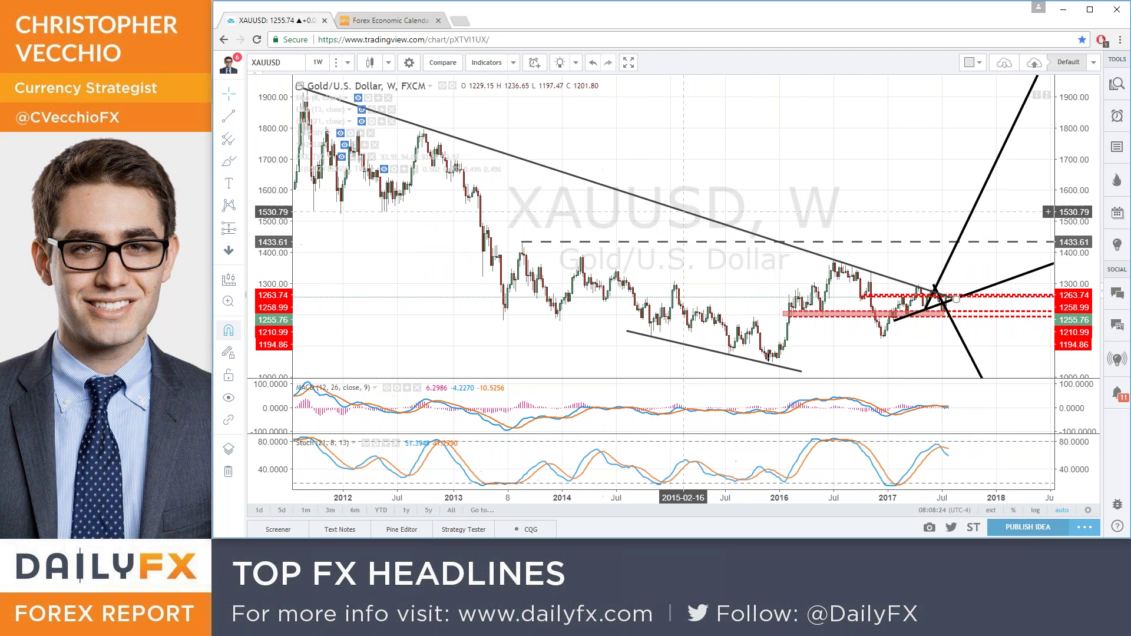
{"action": "left_click", "coordinate": [347, 62]}
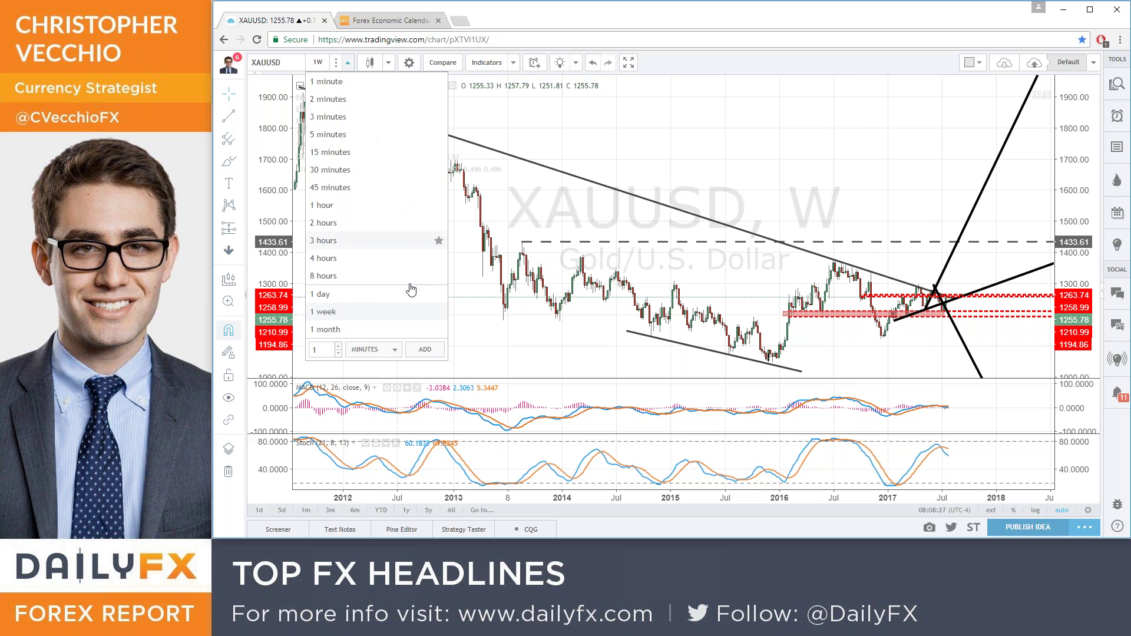
{"action": "left_click", "coordinate": [371, 297]}
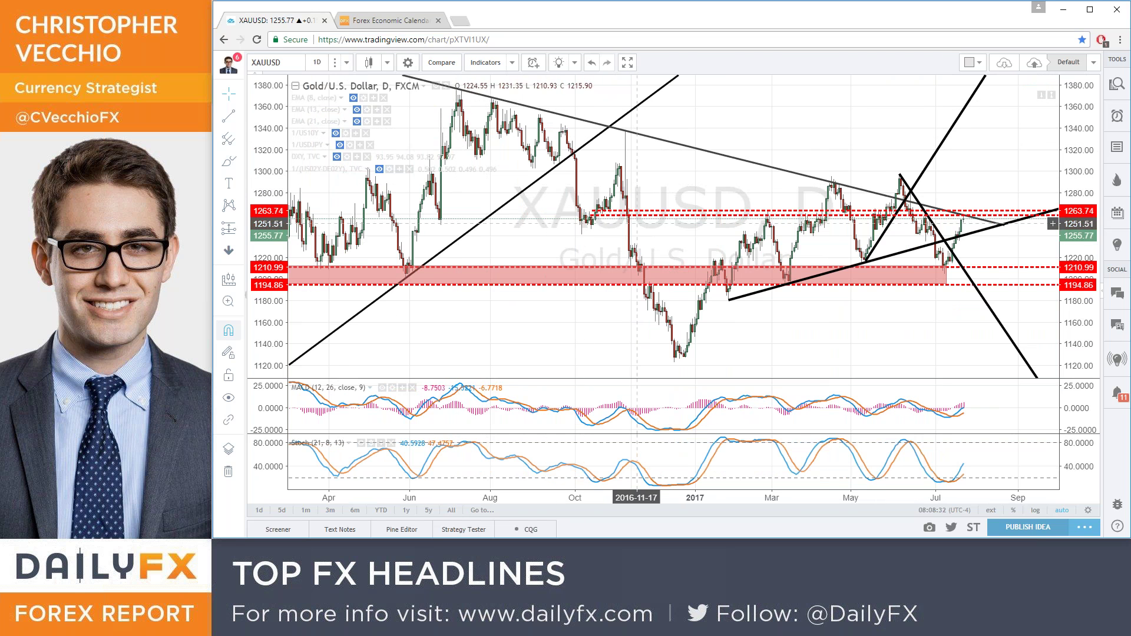
- Delete the steep descending trendline drawn from the June high on XAUUSD
{"action": "scroll", "coordinate": [828, 201], "scroll_direction": "up", "scroll_amount": 5}
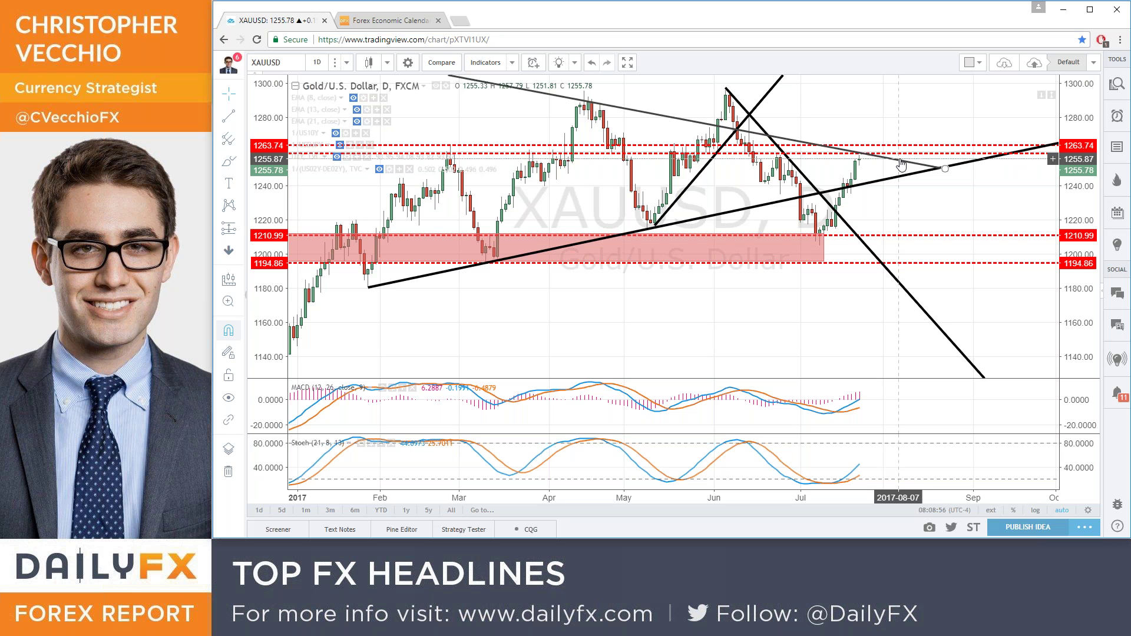
{"action": "scroll", "coordinate": [901, 164], "scroll_direction": "down", "scroll_amount": 2}
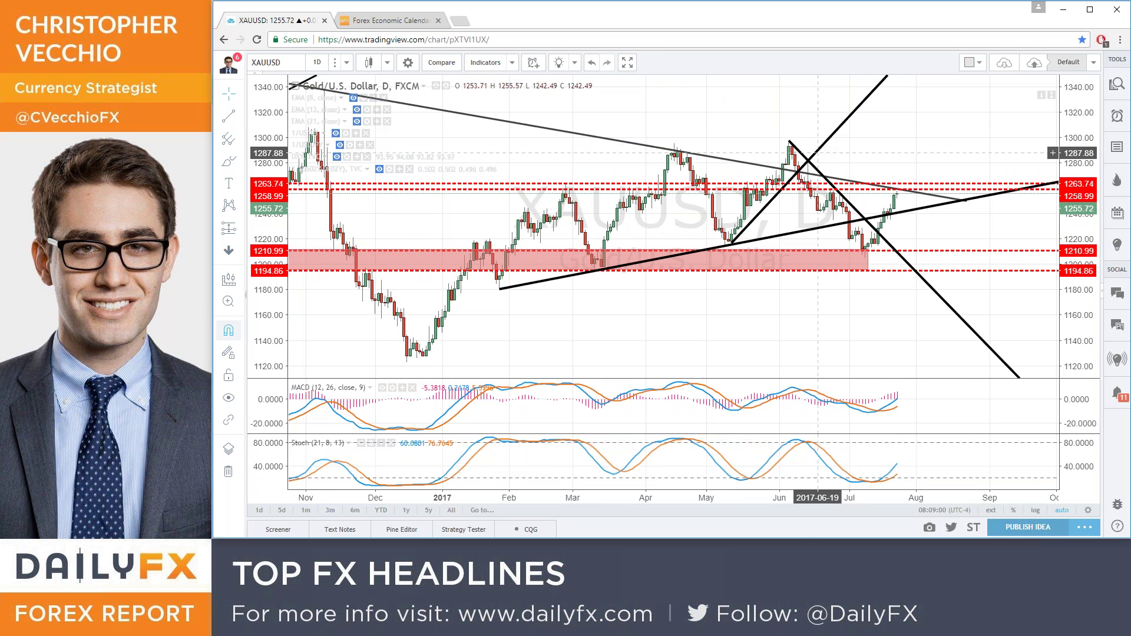
{"action": "left_click", "coordinate": [815, 167]}
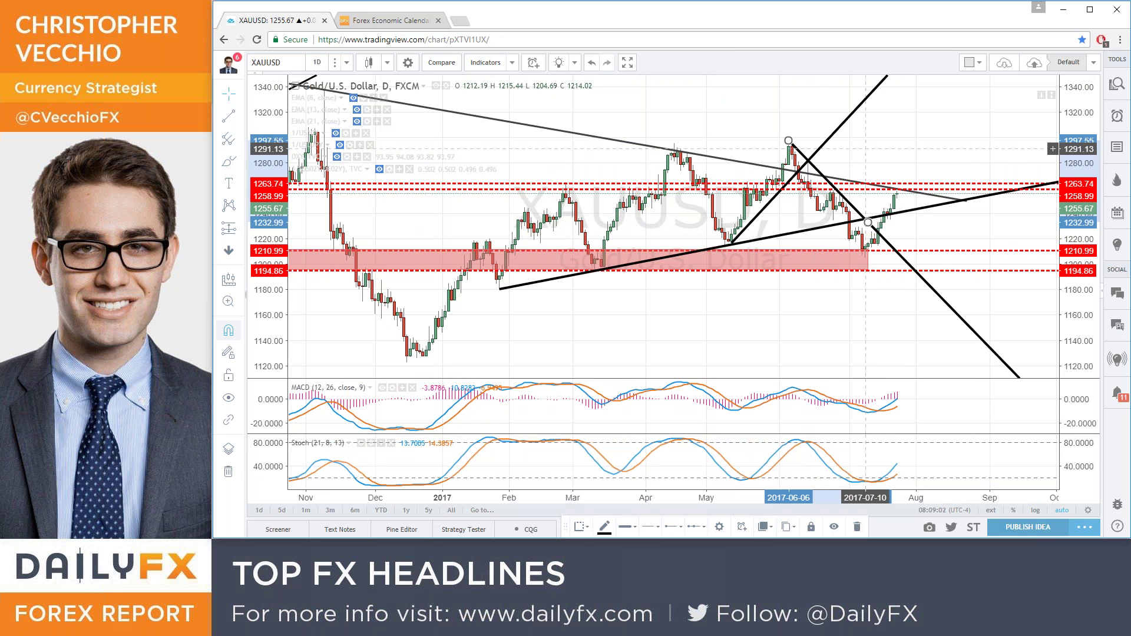
{"action": "key", "text": "Delete"}
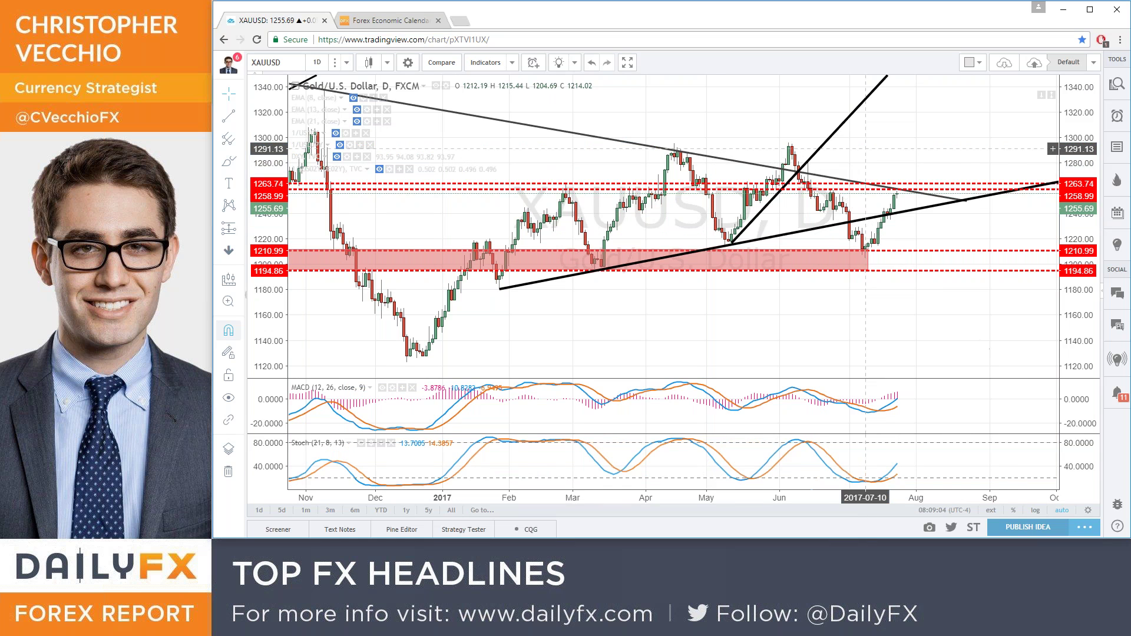
{"action": "scroll", "coordinate": [864, 149], "scroll_direction": "up", "scroll_amount": 1}
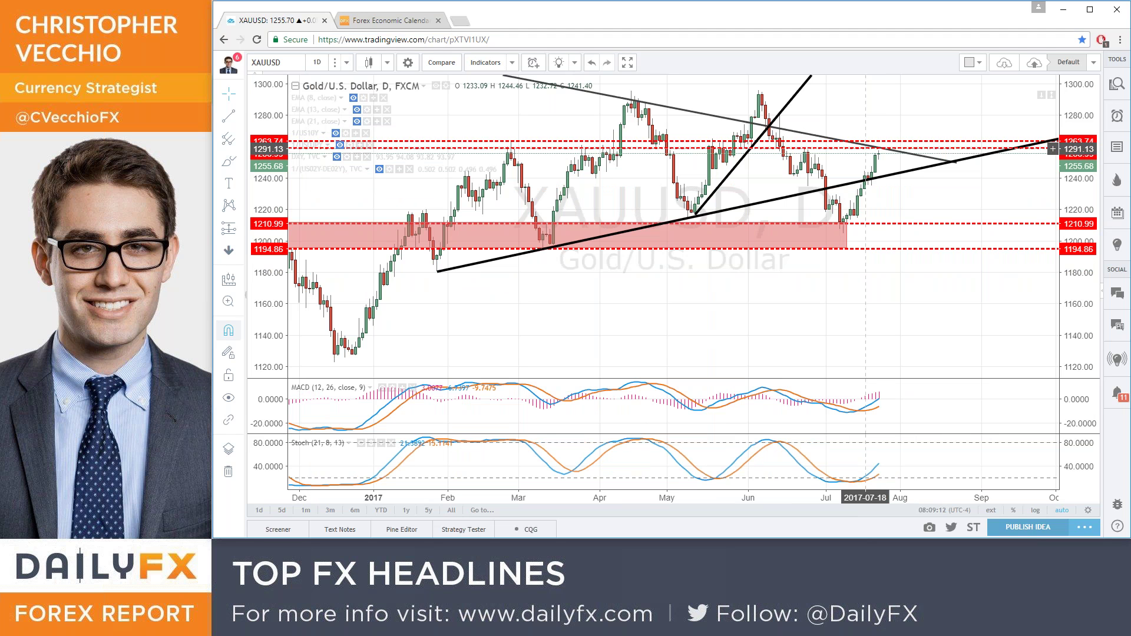
{"action": "left_click", "coordinate": [353, 97]}
{"action": "left_click", "coordinate": [356, 111]}
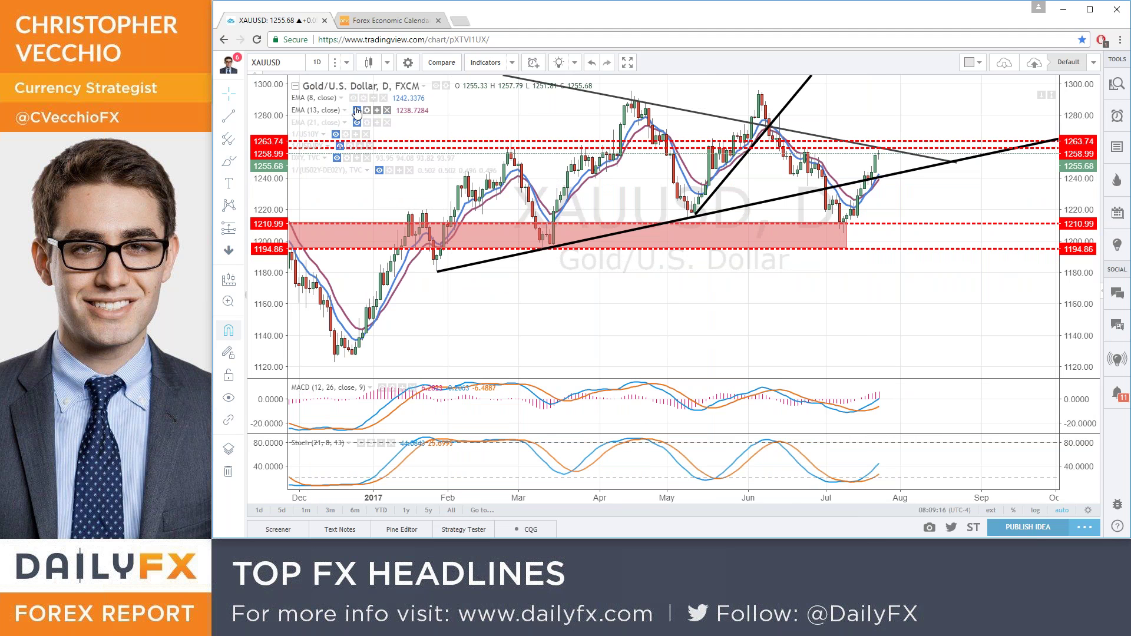
{"action": "left_click", "coordinate": [357, 123]}
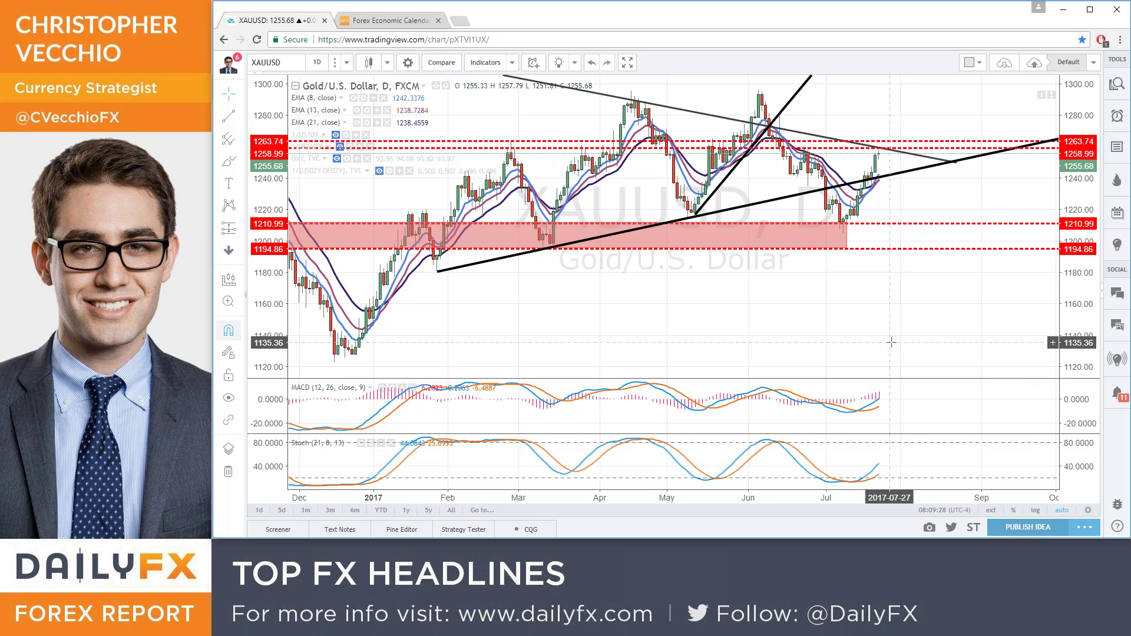
{"action": "type", "text": "USDJPY"}
- Load the USDJPY daily chart and refocus the chart window
{"action": "key", "text": "Return"}
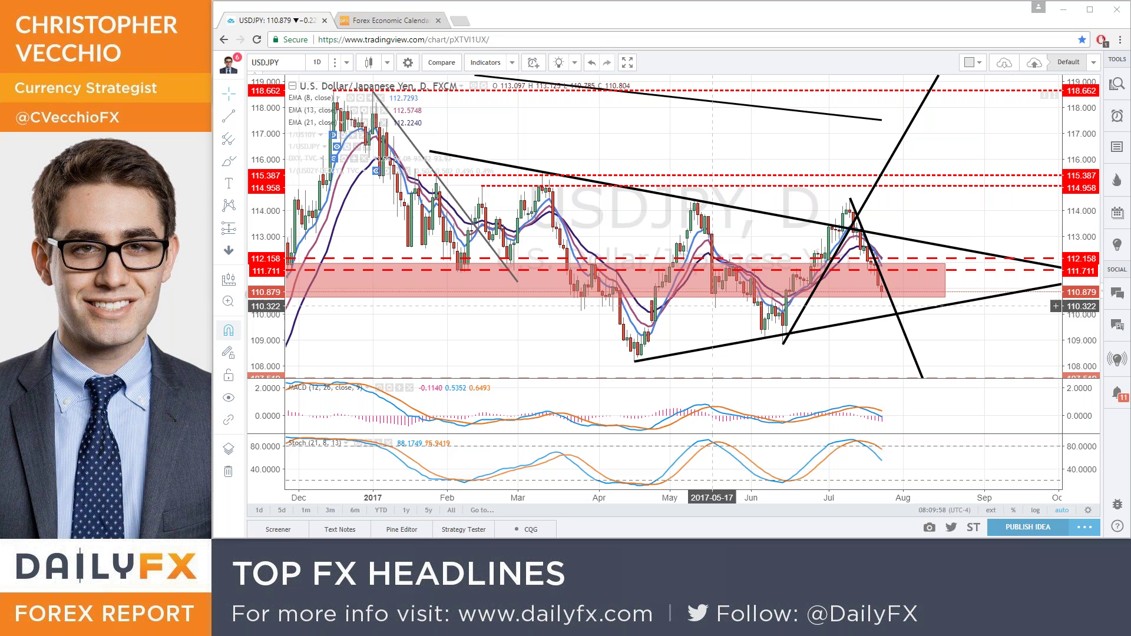
{"action": "left_click", "coordinate": [469, 331]}
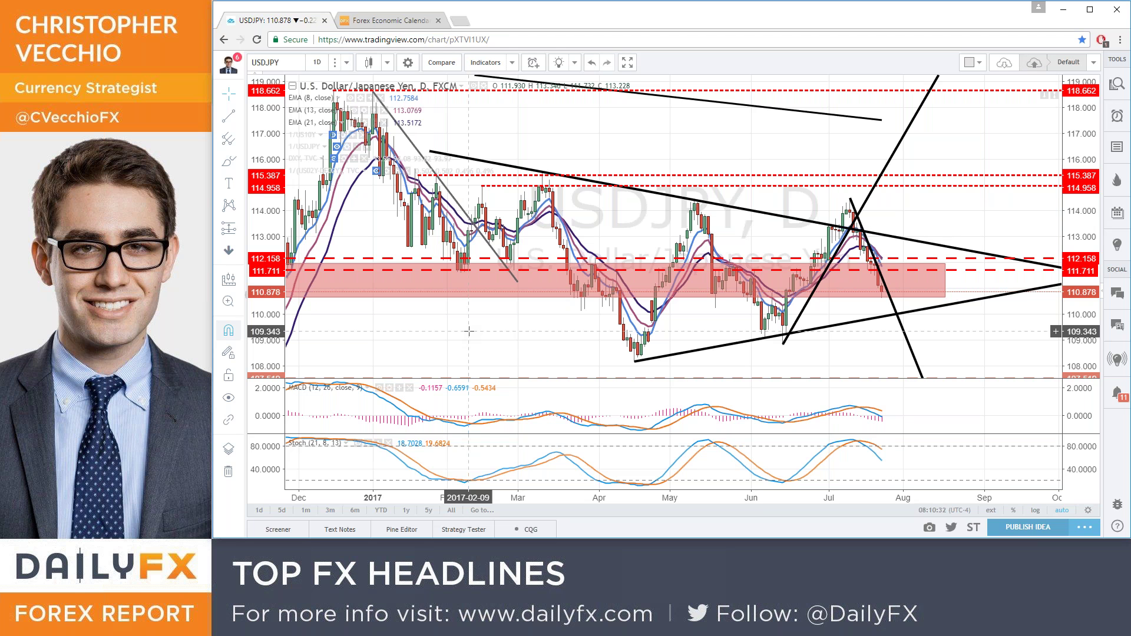
- Load the US10Y daily chart and zoom in on its time axis
{"action": "type", "text": "US10Y"}
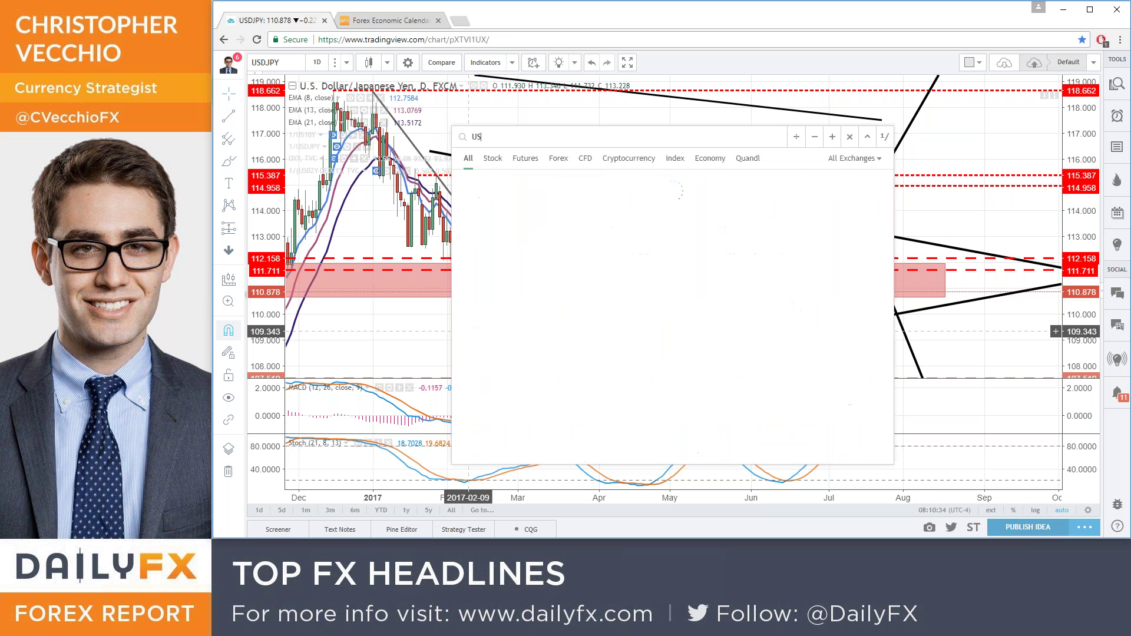
{"action": "key", "text": "Return"}
{"action": "scroll", "coordinate": [698, 292], "scroll_direction": "up", "scroll_amount": 2}
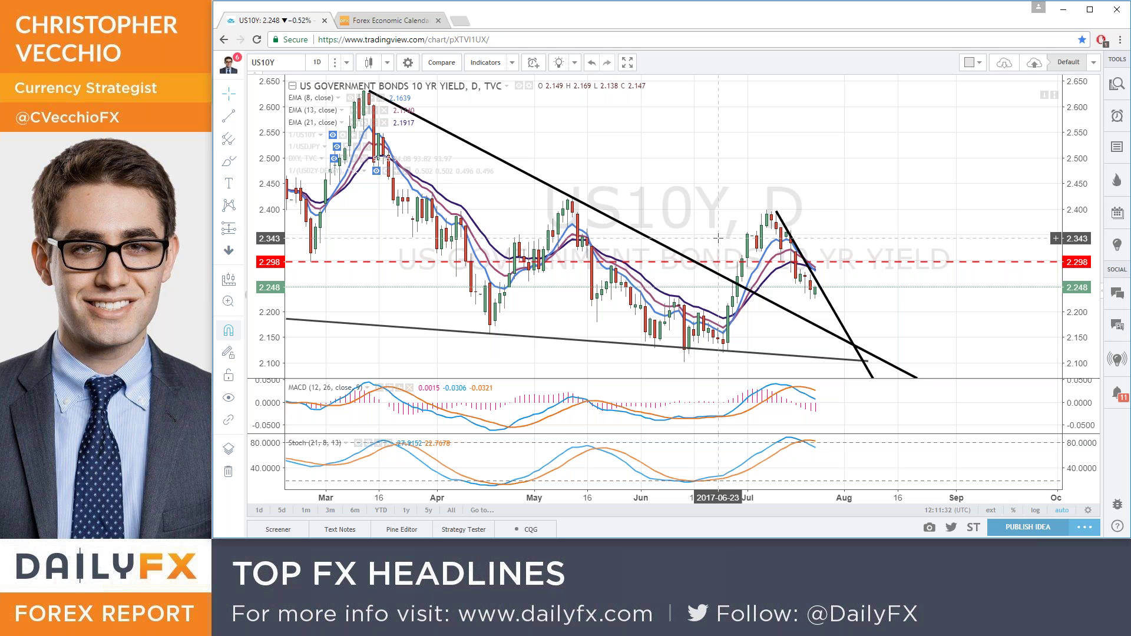
- Load the DXY daily chart
{"action": "type", "text": "DXY"}
{"action": "key", "text": "Return"}
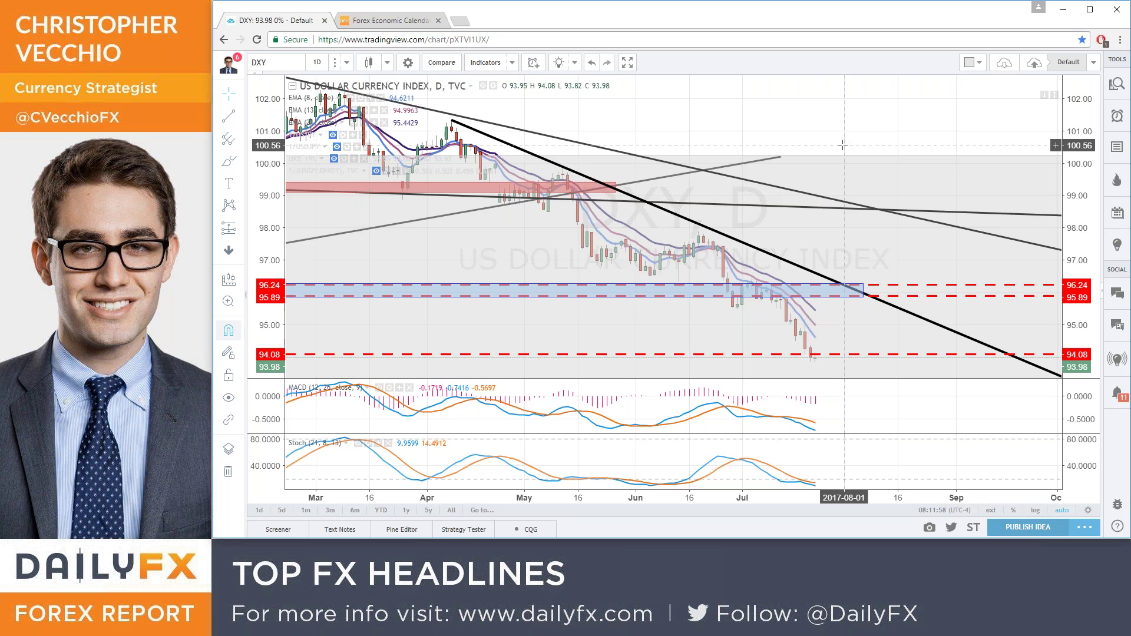
- Load the CADJPY daily chart and zoom out to show its longer history
{"action": "type", "text": "CADJPY"}
{"action": "key", "text": "Return"}
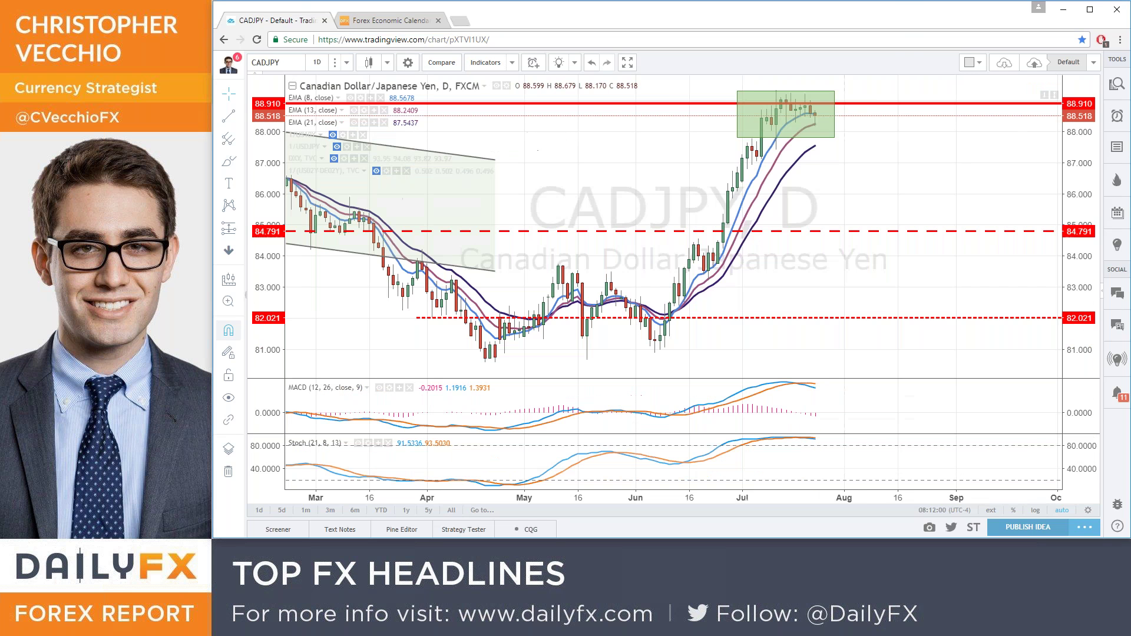
{"action": "scroll", "coordinate": [701, 131], "scroll_direction": "down", "scroll_amount": 4}
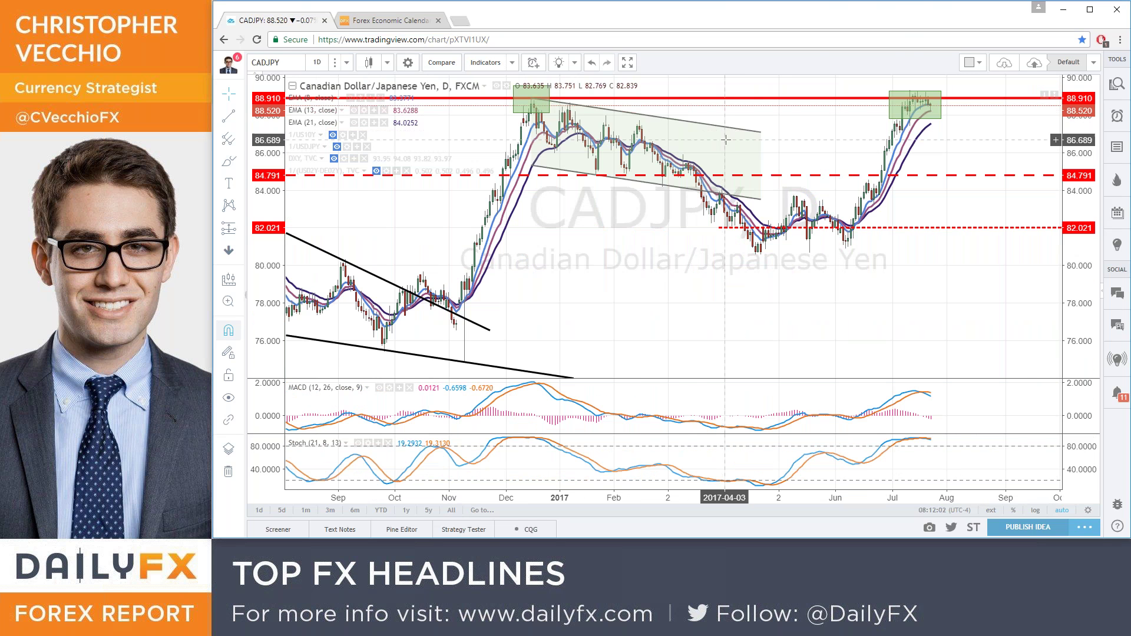
{"action": "scroll", "coordinate": [725, 139], "scroll_direction": "down", "scroll_amount": 3}
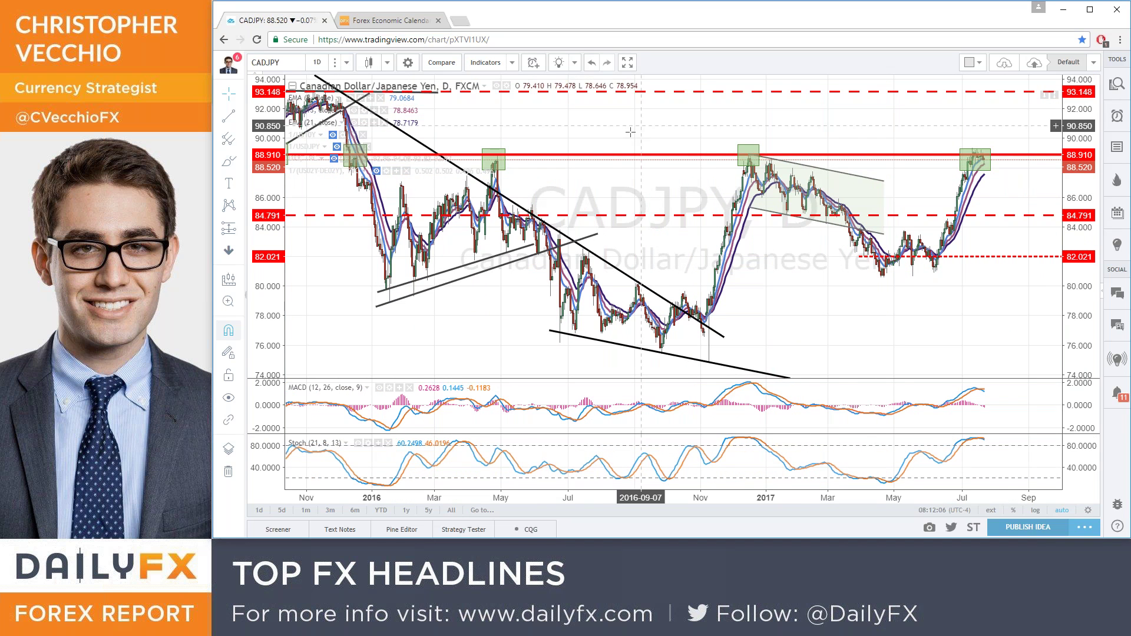
{"action": "scroll", "coordinate": [621, 135], "scroll_direction": "down", "scroll_amount": 2}
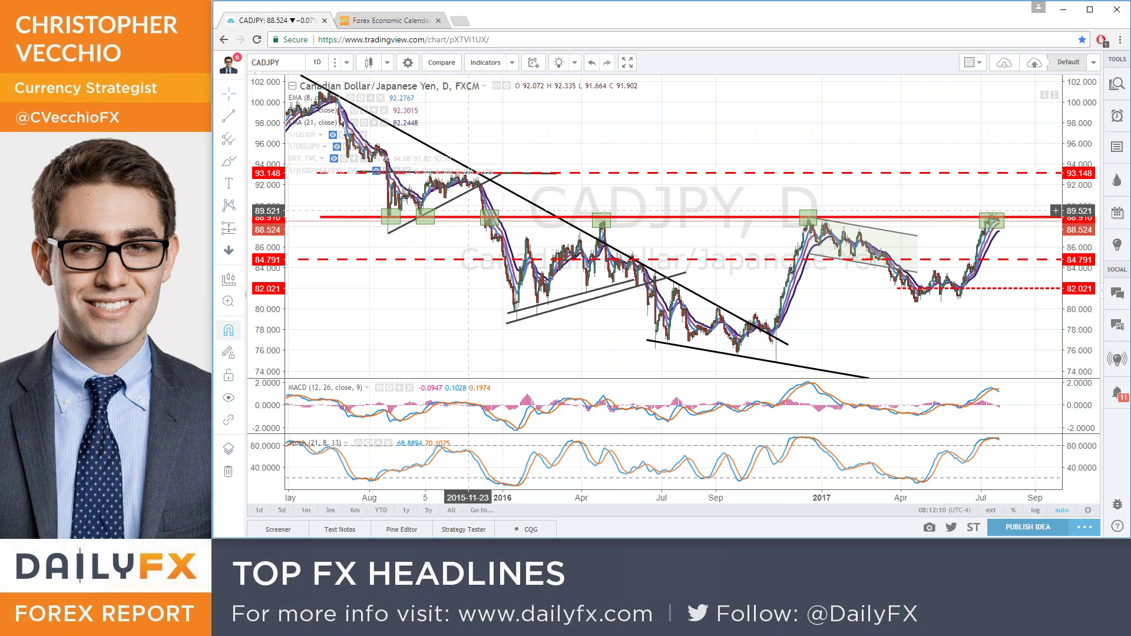
{"action": "scroll", "coordinate": [412, 244], "scroll_direction": "up", "scroll_amount": 1}
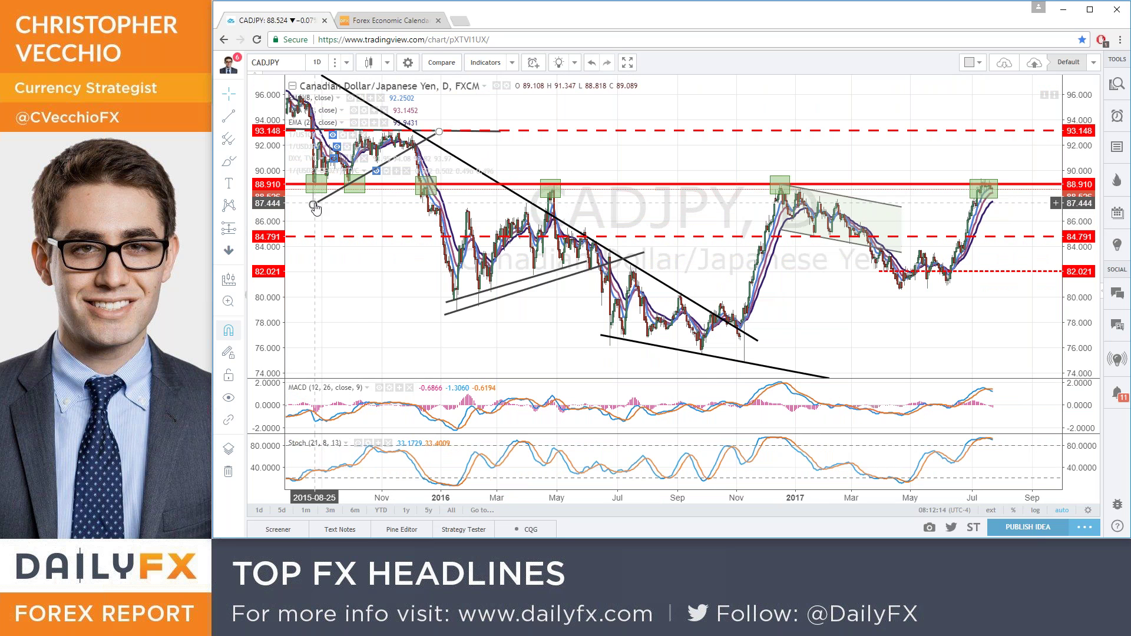
- Inspect the green boxes at Sep 2015, Dec 2015 and the Dec 2016 peak
{"action": "left_click", "coordinate": [348, 195]}
{"action": "left_click", "coordinate": [356, 202]}
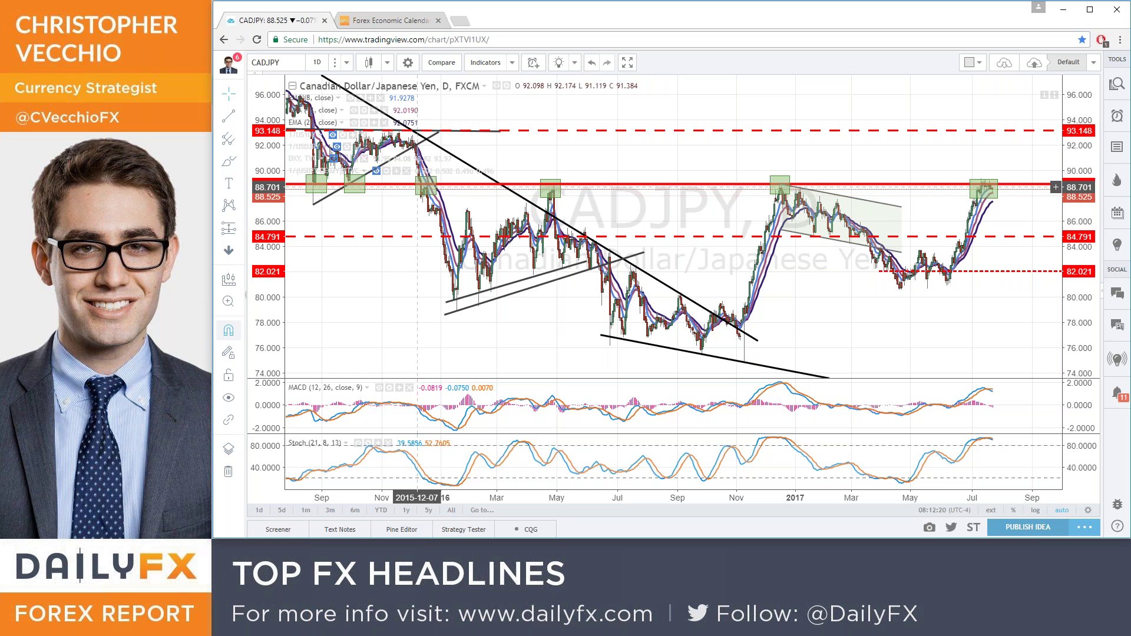
{"action": "left_click", "coordinate": [418, 189]}
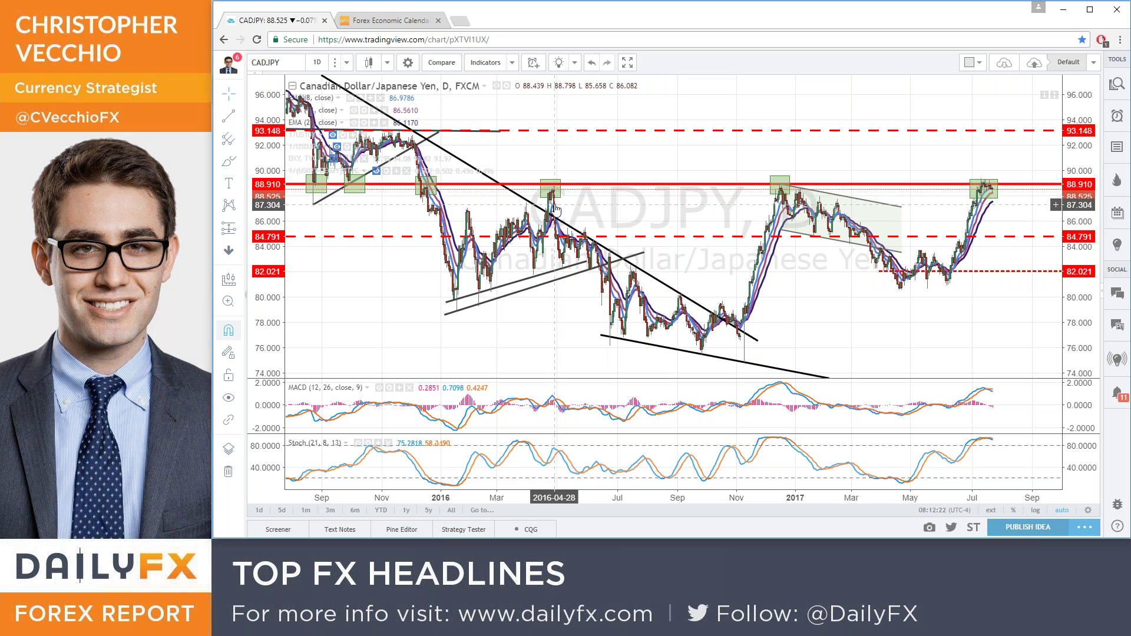
{"action": "left_click", "coordinate": [743, 200]}
{"action": "left_click", "coordinate": [780, 199]}
{"action": "left_click", "coordinate": [919, 189]}
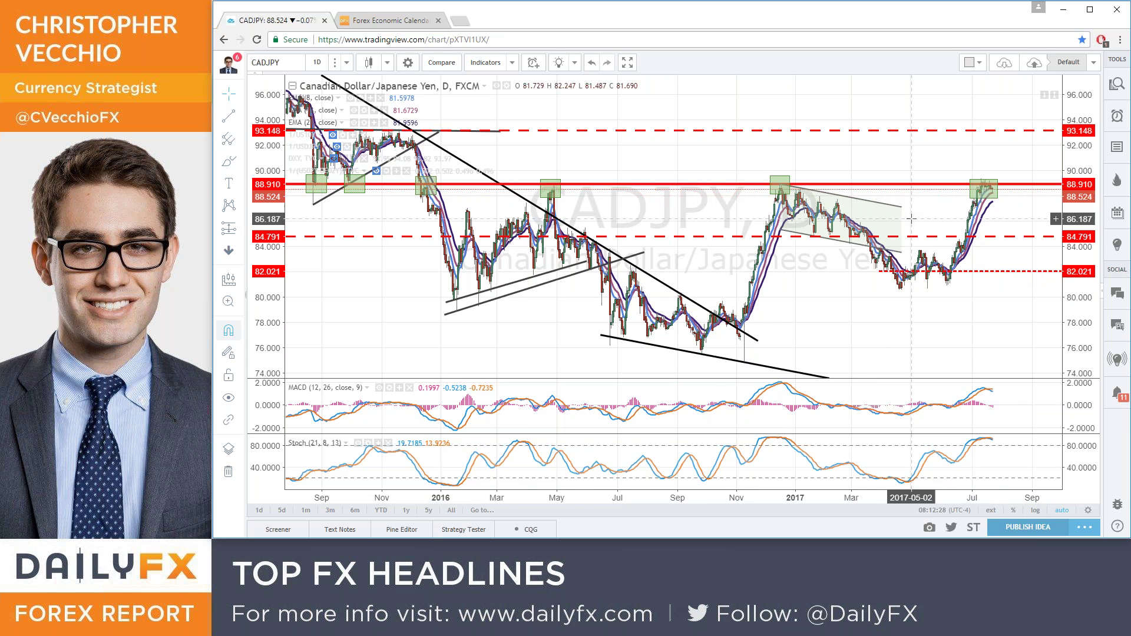
- Pan CADJPY through late 2017 and back to 2014, then zoom back in
{"action": "scroll", "coordinate": [532, 234], "scroll_direction": "down", "scroll_amount": 3}
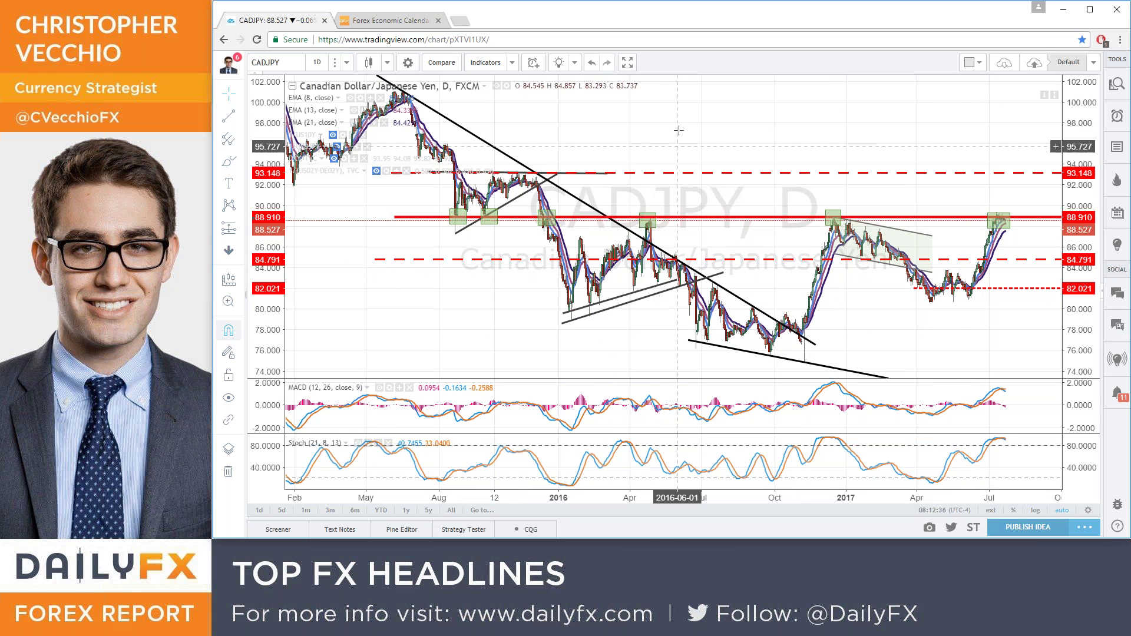
{"action": "left_click_drag", "start_coordinate": [672, 139], "coordinate": [646, 140]}
{"action": "scroll", "coordinate": [646, 139], "scroll_direction": "down", "scroll_amount": 3}
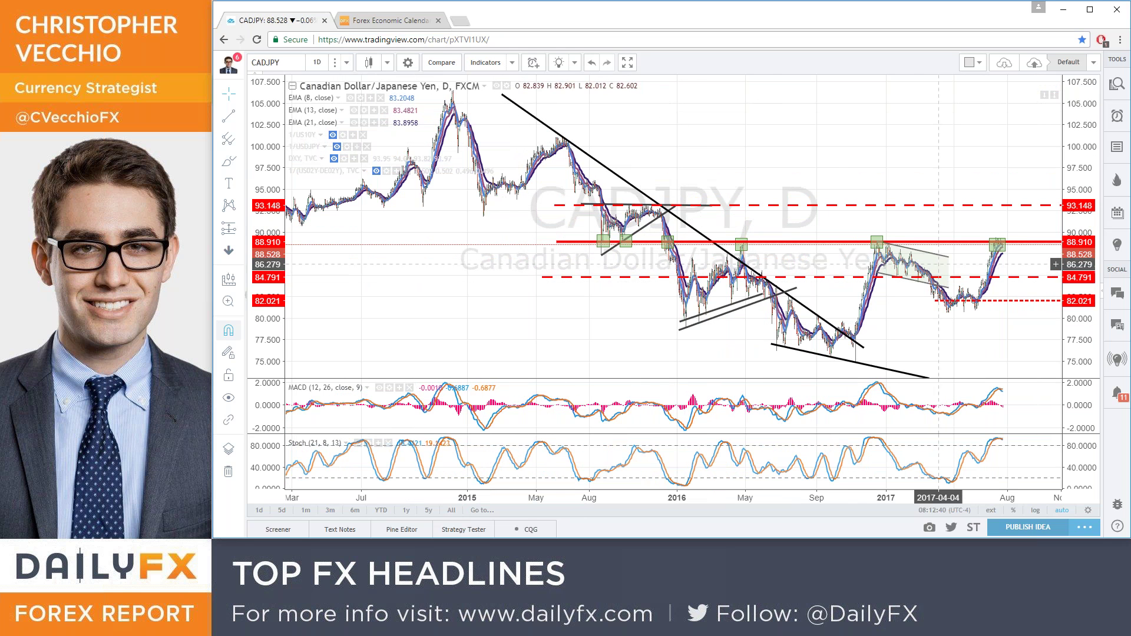
{"action": "left_click_drag", "start_coordinate": [960, 202], "coordinate": [777, 200]}
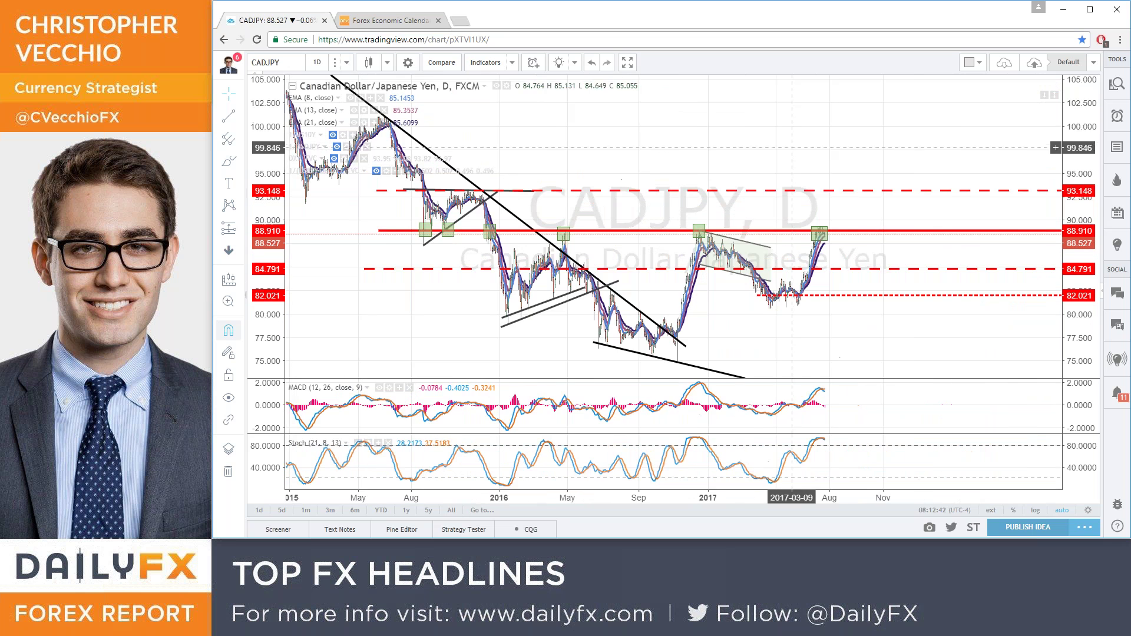
{"action": "scroll", "coordinate": [905, 135], "scroll_direction": "down", "scroll_amount": 1}
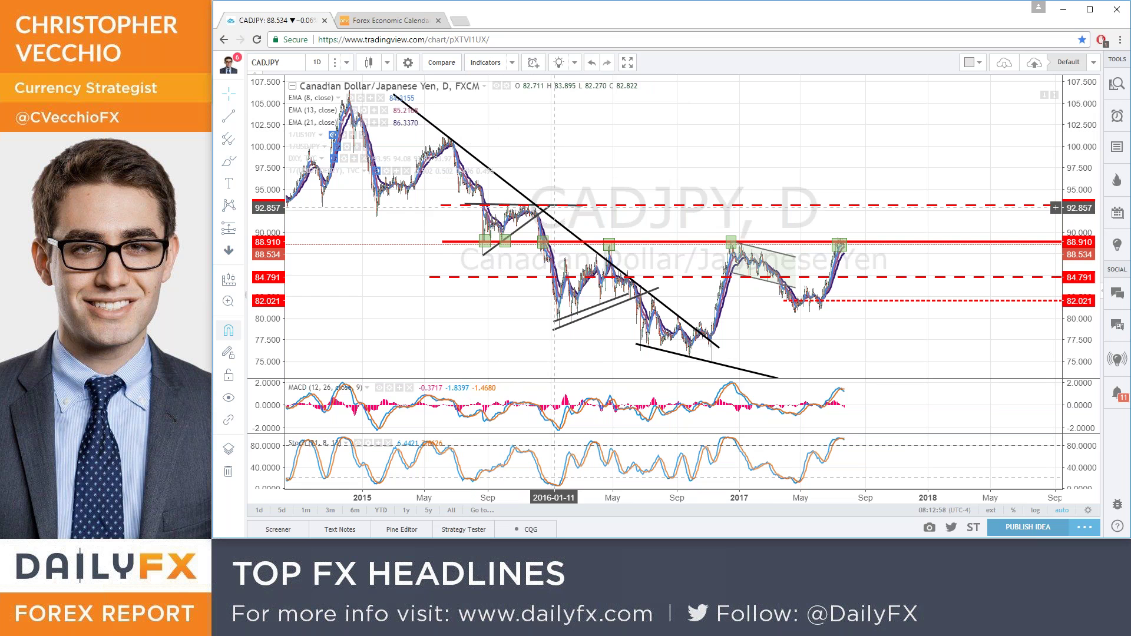
{"action": "left_click_drag", "start_coordinate": [640, 212], "coordinate": [885, 158]}
{"action": "scroll", "coordinate": [725, 216], "scroll_direction": "up", "scroll_amount": 5}
{"action": "scroll", "coordinate": [876, 220], "scroll_direction": "up", "scroll_amount": 4}
{"action": "scroll", "coordinate": [885, 157], "scroll_direction": "up", "scroll_amount": 2}
{"action": "scroll", "coordinate": [741, 120], "scroll_direction": "up", "scroll_amount": 2}
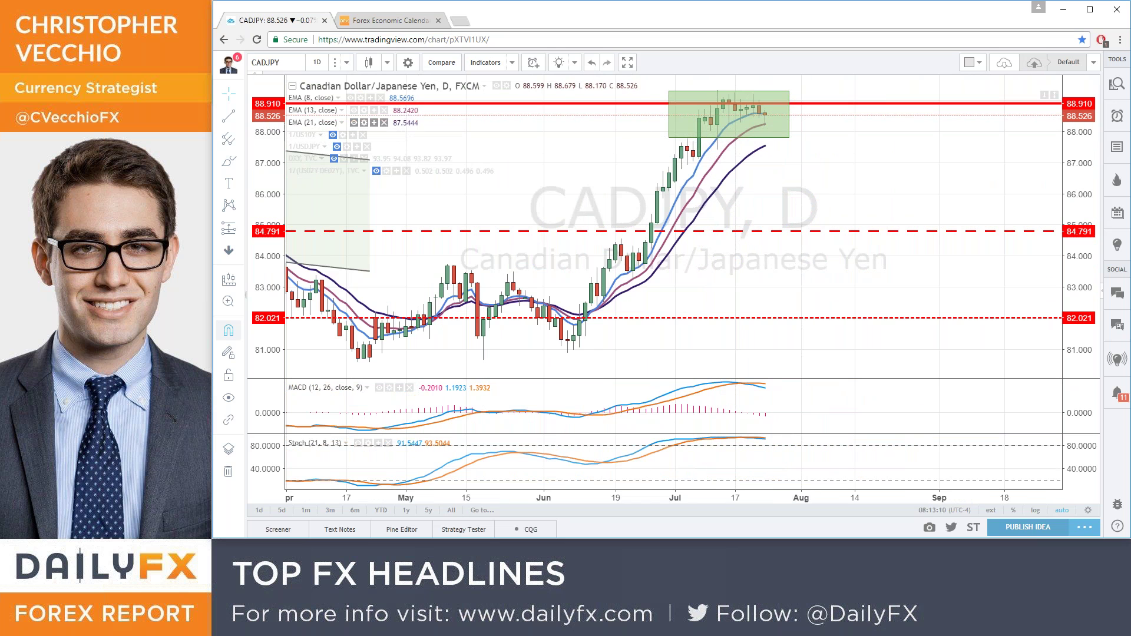
- Hide the EMA (21) line and select the green box around the July 2017 highs
{"action": "left_click", "coordinate": [354, 123]}
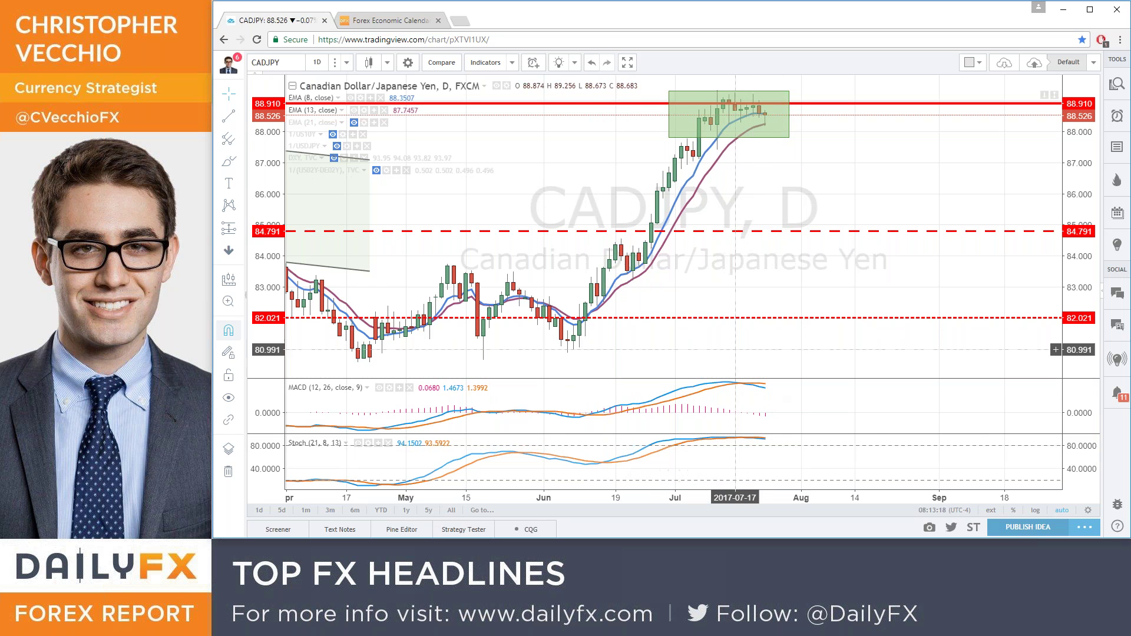
{"action": "left_click", "coordinate": [712, 130]}
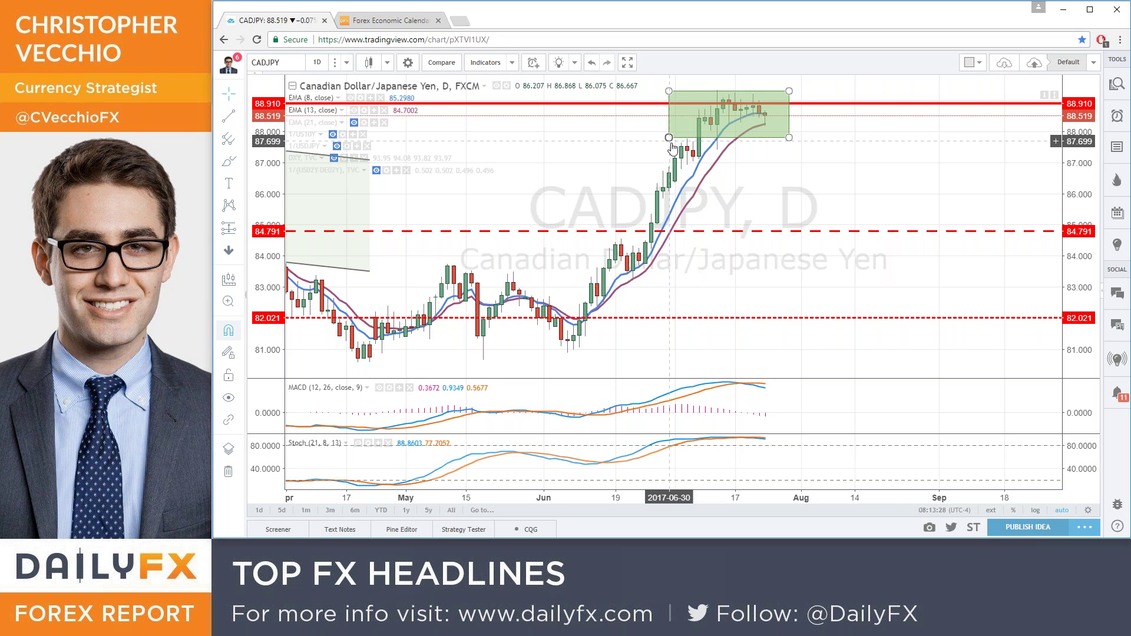
{"action": "scroll", "coordinate": [722, 225], "scroll_direction": "down", "scroll_amount": 3}
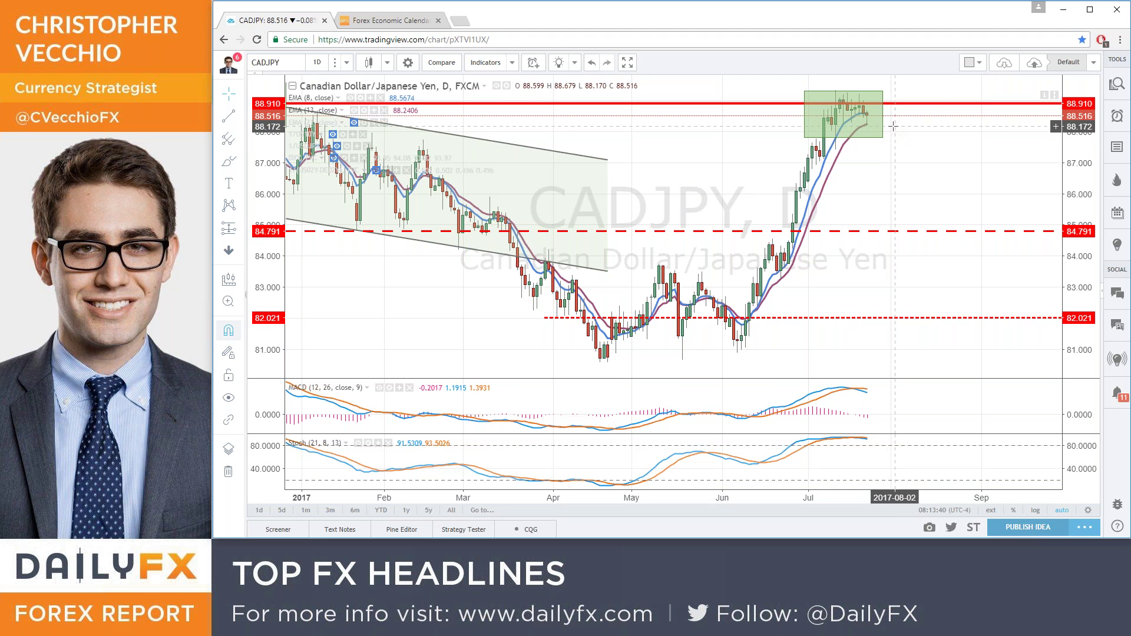
- Zoom the CADJPY time axis out to reveal history back to mid-2015
{"action": "scroll", "coordinate": [831, 135], "scroll_direction": "down", "scroll_amount": 3}
{"action": "scroll", "coordinate": [833, 134], "scroll_direction": "down", "scroll_amount": 1}
{"action": "scroll", "coordinate": [833, 137], "scroll_direction": "down", "scroll_amount": 2}
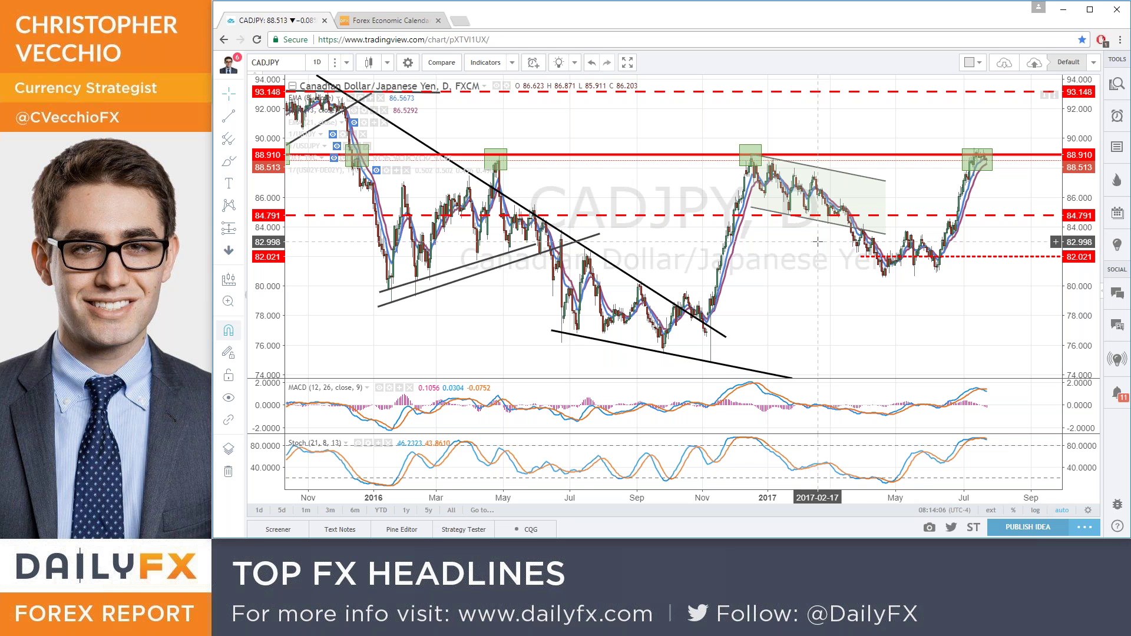
{"action": "scroll", "coordinate": [813, 243], "scroll_direction": "down", "scroll_amount": 2}
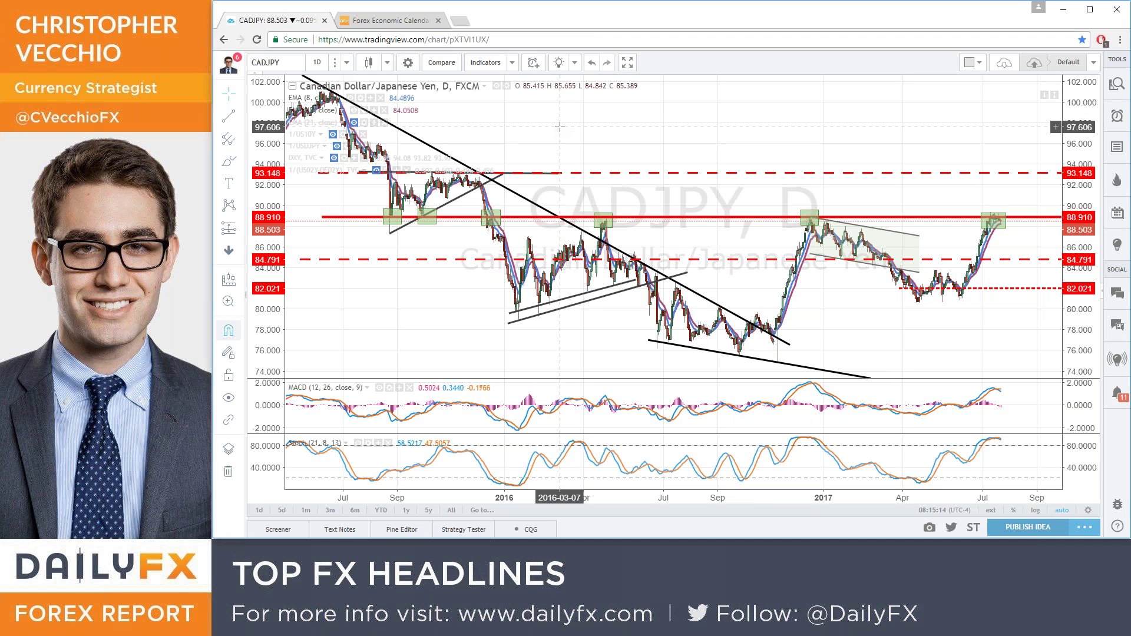
- Flip the chart to USDJPY, then to gold (XAUUSD), zooming each view
{"action": "type", "text": "USDJPY"}
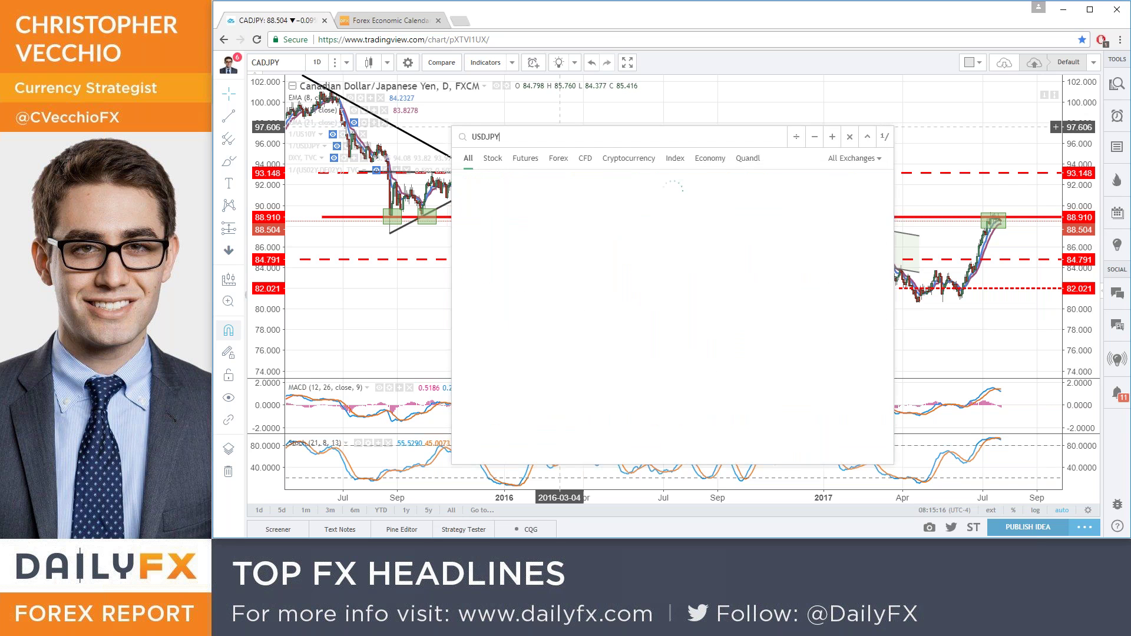
{"action": "key", "text": "Return"}
{"action": "scroll", "coordinate": [623, 187], "scroll_direction": "up", "scroll_amount": 5}
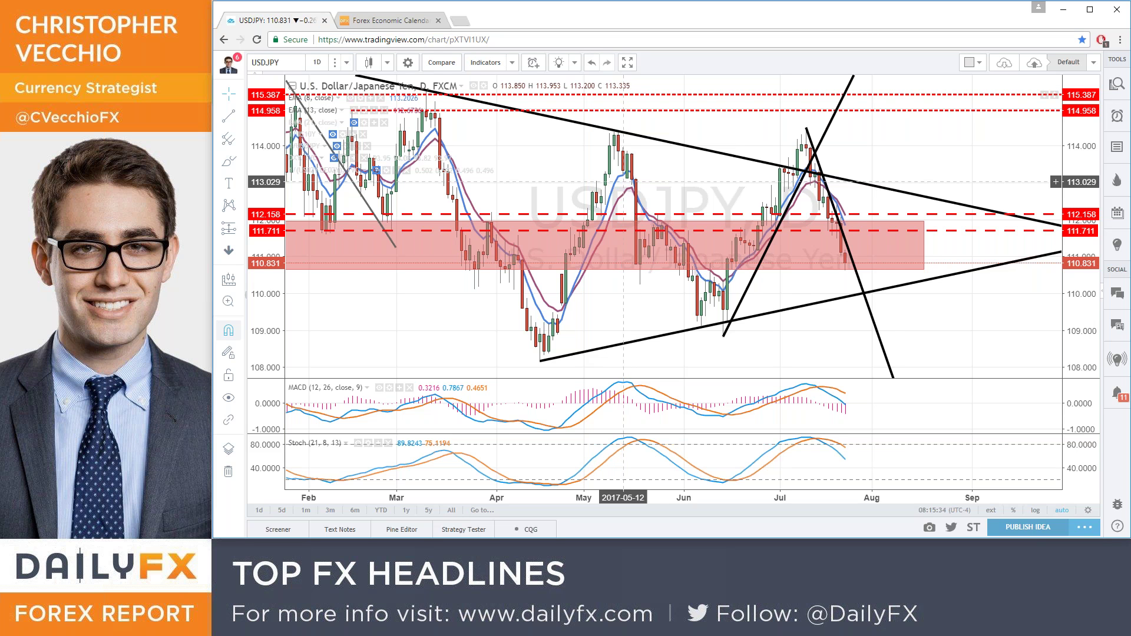
{"action": "type", "text": "XAUUSD"}
{"action": "key", "text": "Return"}
{"action": "scroll", "coordinate": [635, 190], "scroll_direction": "down", "scroll_amount": 3}
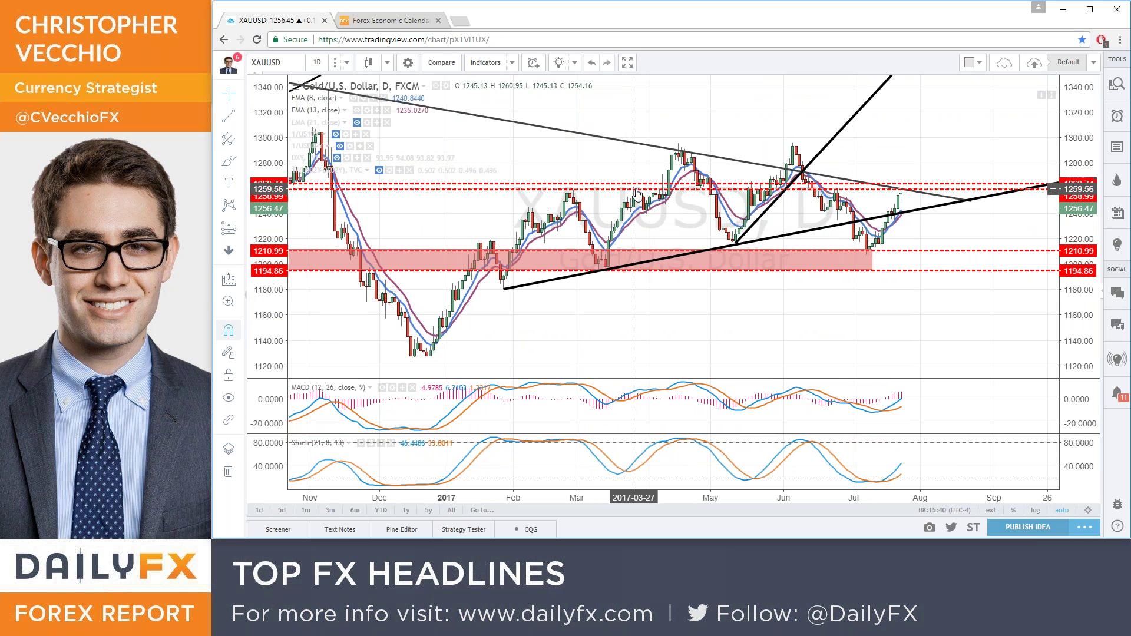
{"action": "scroll", "coordinate": [635, 193], "scroll_direction": "down", "scroll_amount": 5}
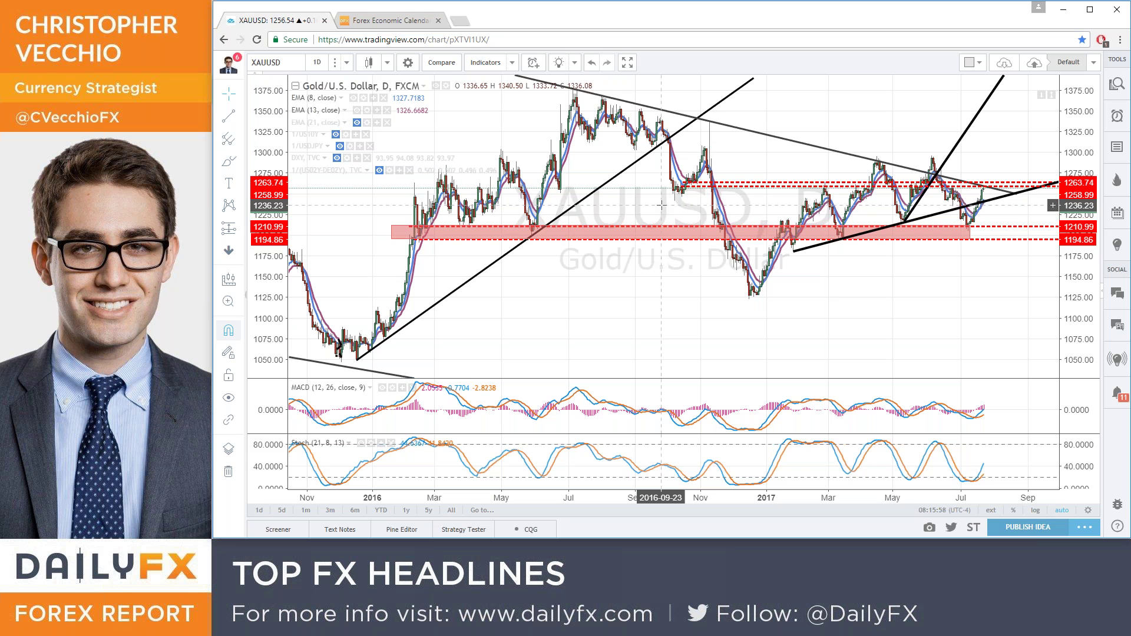
- Load EURUSD and set the chart to the 1 day interval
{"action": "type", "text": "eurusd"}
{"action": "key", "text": "Return"}
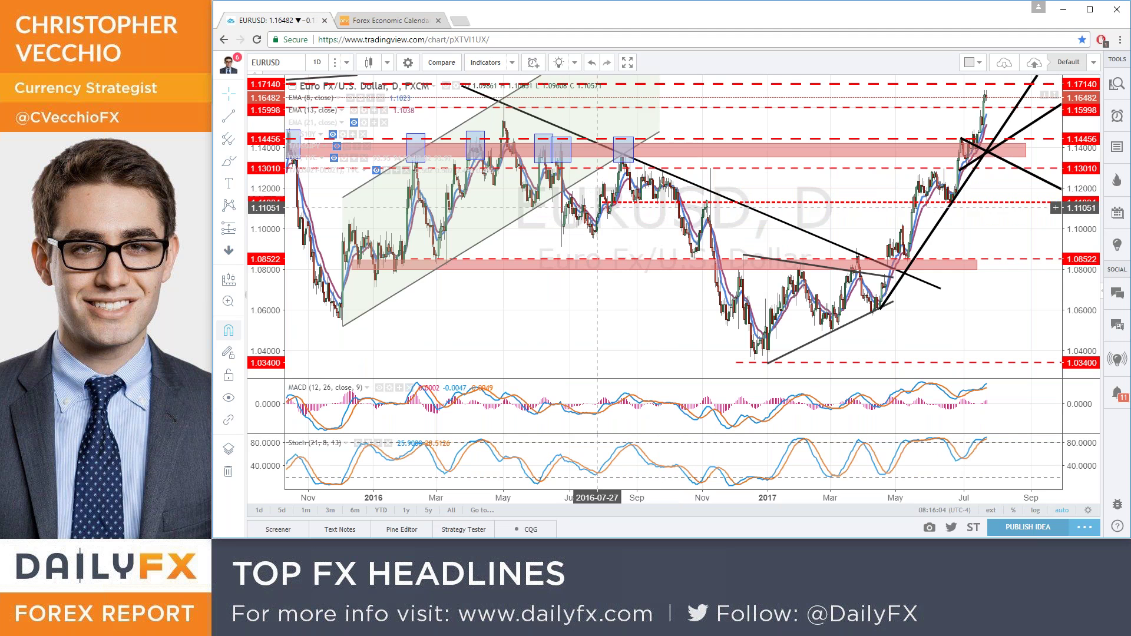
{"action": "left_click", "coordinate": [346, 62]}
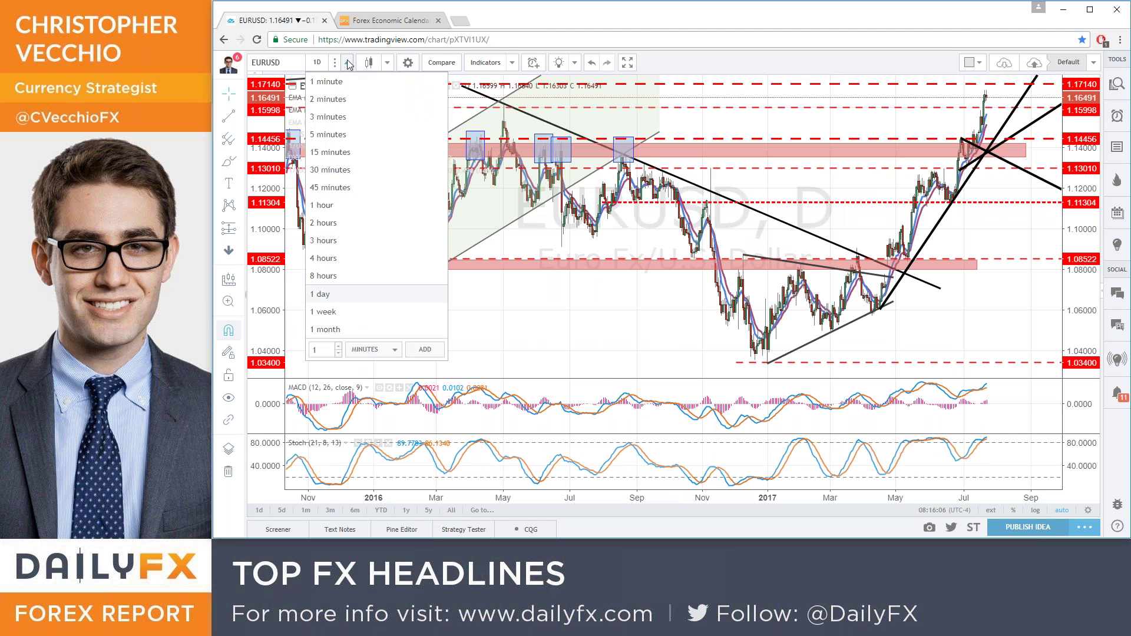
{"action": "left_click", "coordinate": [371, 295]}
- Switch to the DailyFX Forex Economic Calendar for the week from 23 July 2017
{"action": "left_click", "coordinate": [388, 20]}
{"action": "mouse_move", "coordinate": [422, 94]}
{"action": "scroll", "coordinate": [471, 236], "scroll_direction": "up", "scroll_amount": 6}
{"action": "mouse_move", "coordinate": [465, 83]}
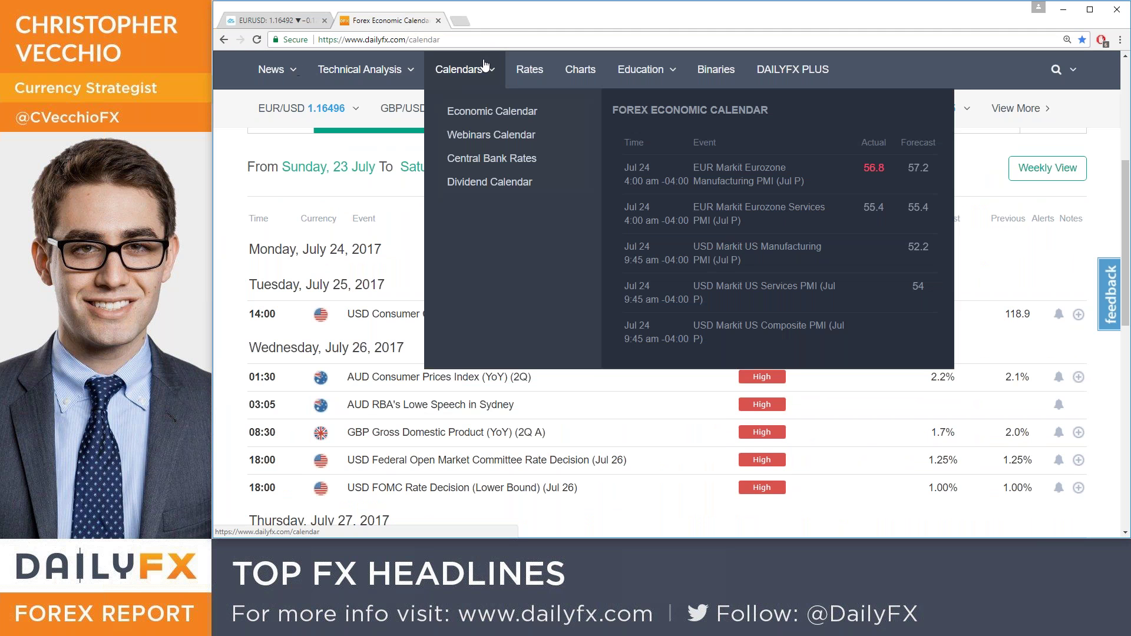
- Open the Webinars Calendar and the US Consumer Confidence webinar registration in a new tab
{"action": "left_click", "coordinate": [482, 143]}
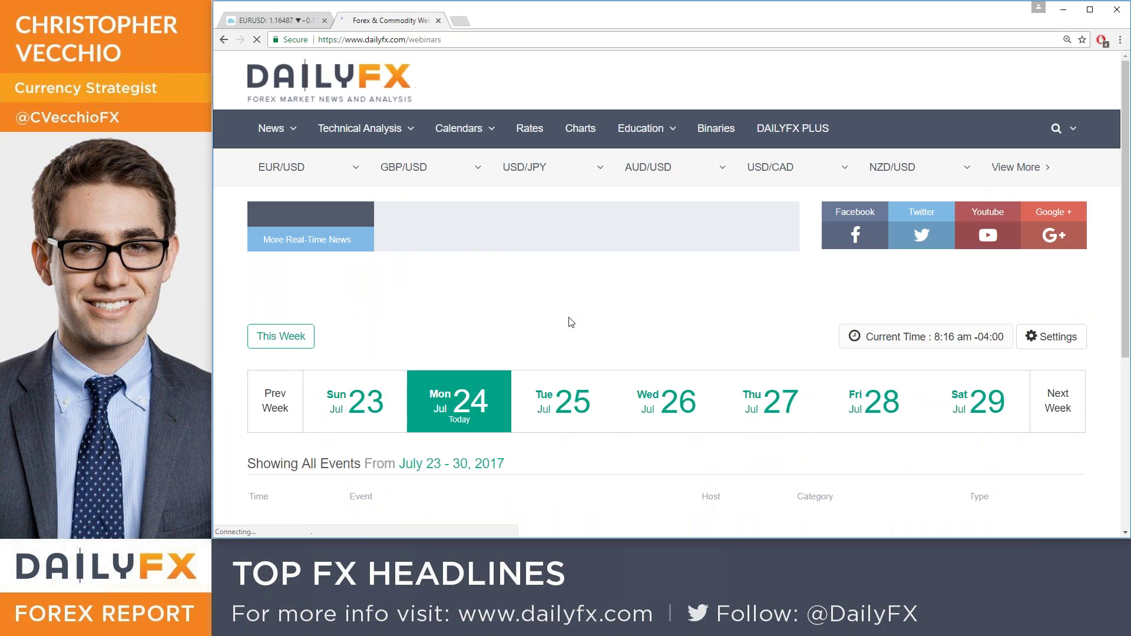
{"action": "scroll", "coordinate": [568, 321], "scroll_direction": "down", "scroll_amount": 4}
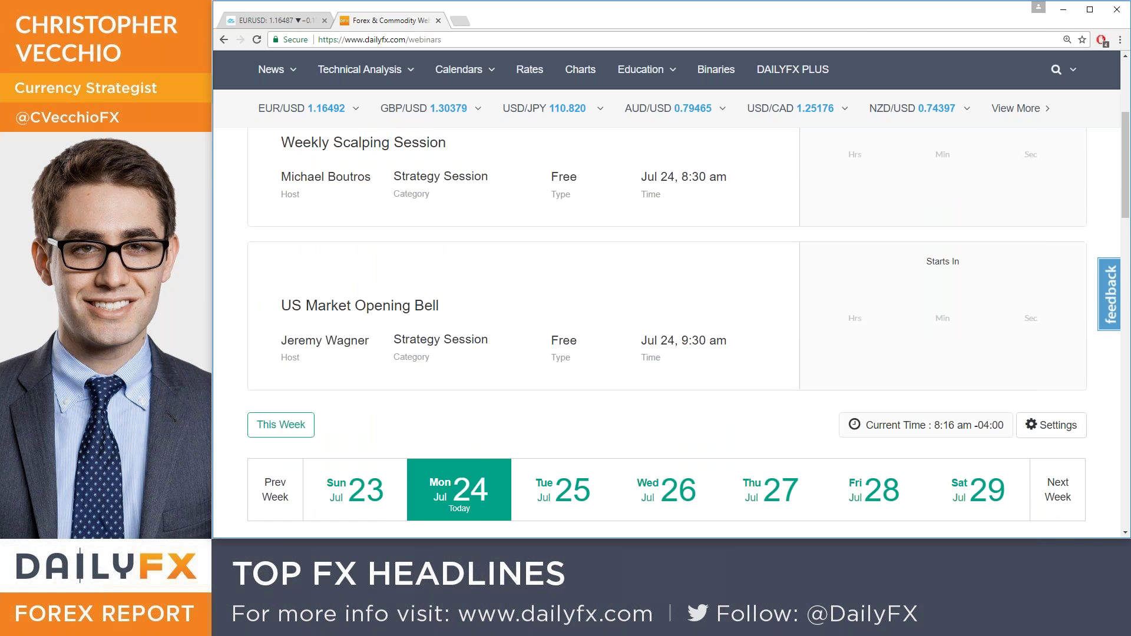
{"action": "scroll", "coordinate": [666, 321], "scroll_direction": "down", "scroll_amount": 4}
{"action": "scroll", "coordinate": [666, 321], "scroll_direction": "down", "scroll_amount": 5}
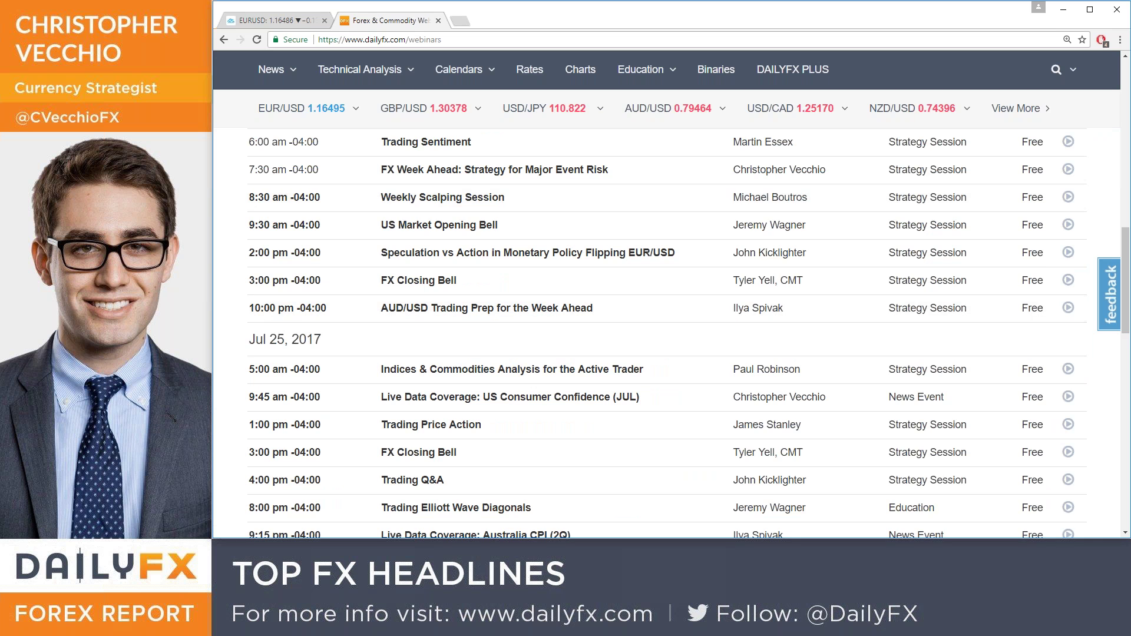
{"action": "scroll", "coordinate": [547, 356], "scroll_direction": "down", "scroll_amount": 1}
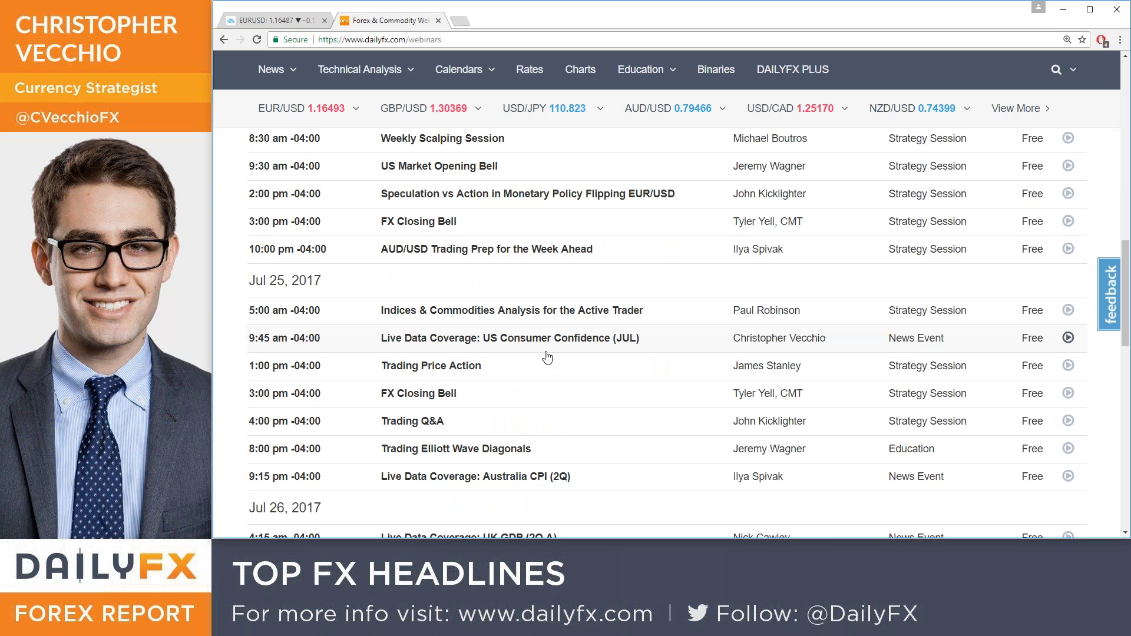
{"action": "left_click", "coordinate": [514, 337]}
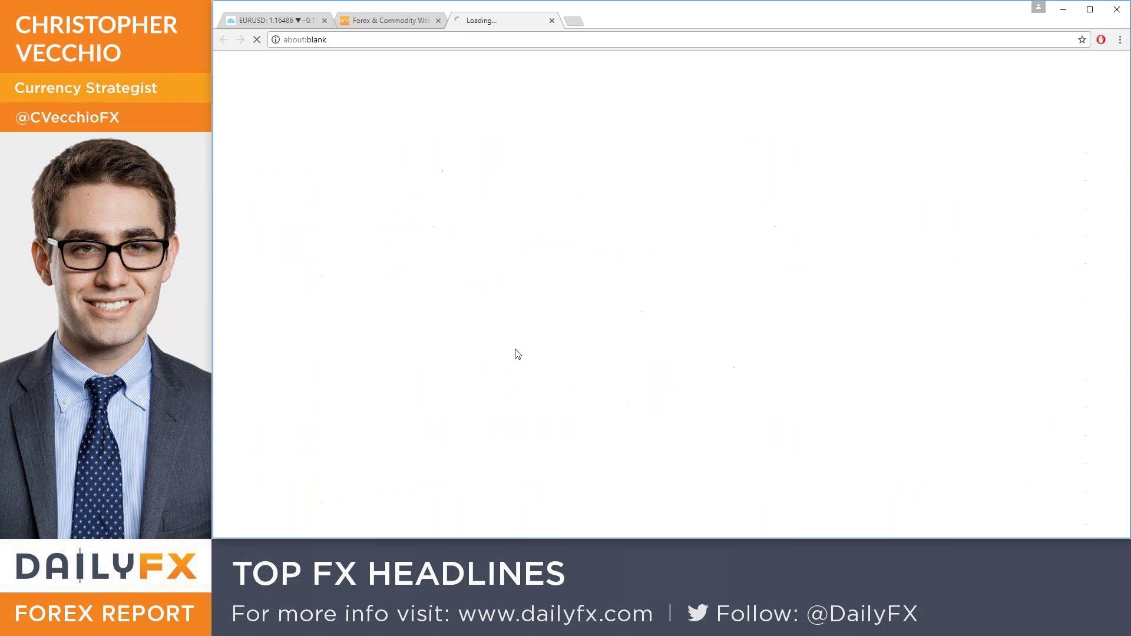
- Back on the webinar list, browse sessions through 28 July 2017 and return to the top
{"action": "left_click", "coordinate": [408, 23]}
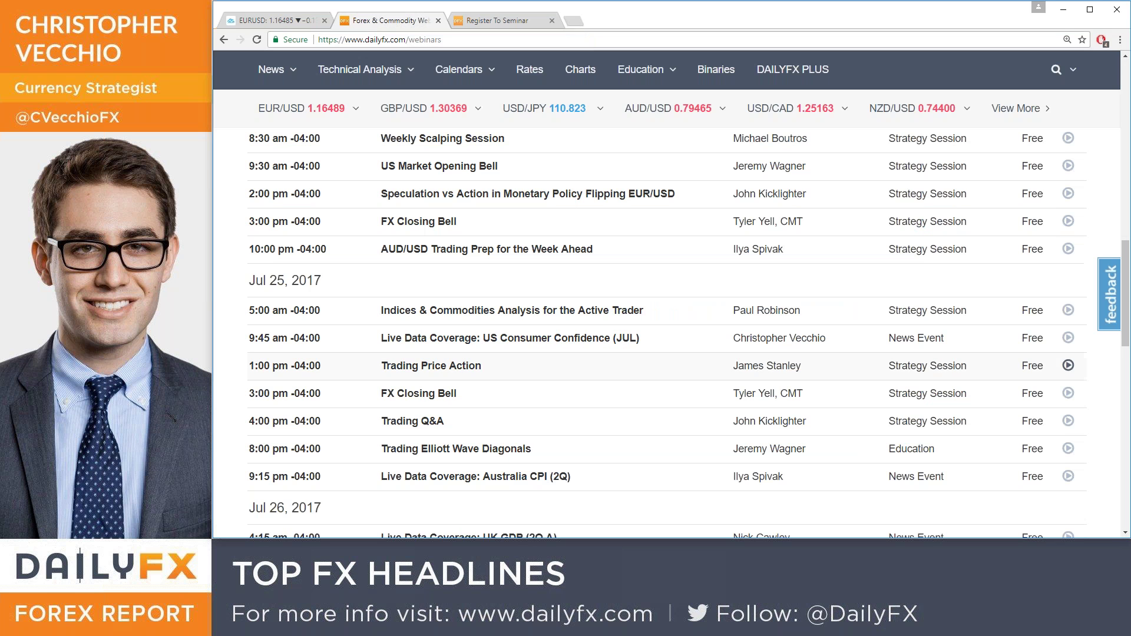
{"action": "scroll", "coordinate": [567, 422], "scroll_direction": "down", "scroll_amount": 1}
{"action": "scroll", "coordinate": [568, 421], "scroll_direction": "down", "scroll_amount": 2}
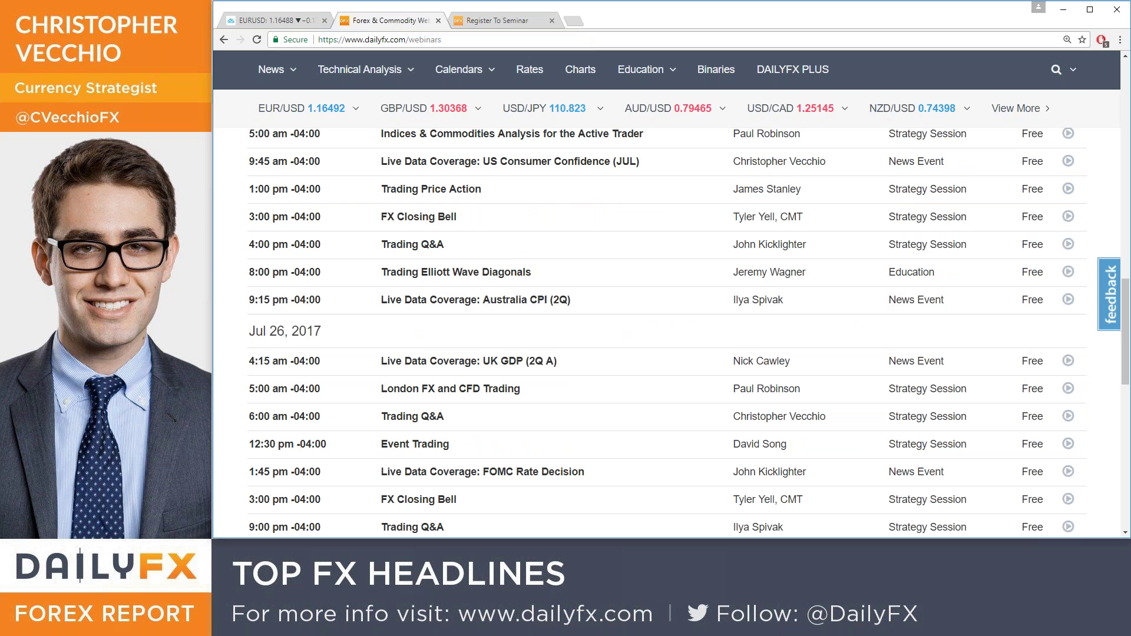
{"action": "scroll", "coordinate": [616, 320], "scroll_direction": "down", "scroll_amount": 2}
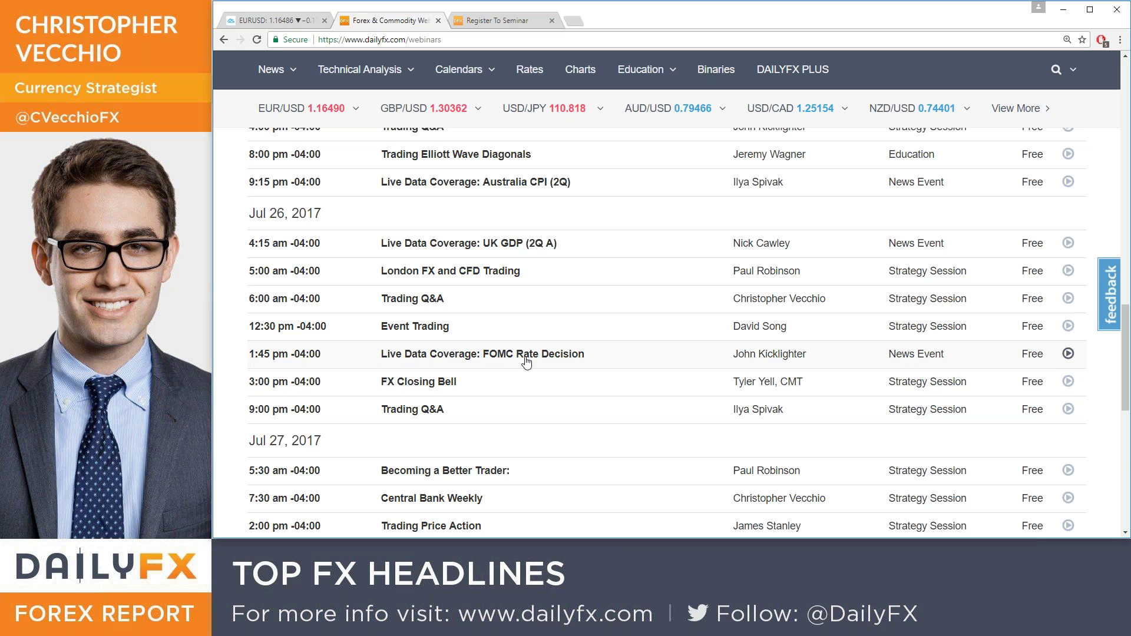
{"action": "scroll", "coordinate": [518, 339], "scroll_direction": "down", "scroll_amount": 4}
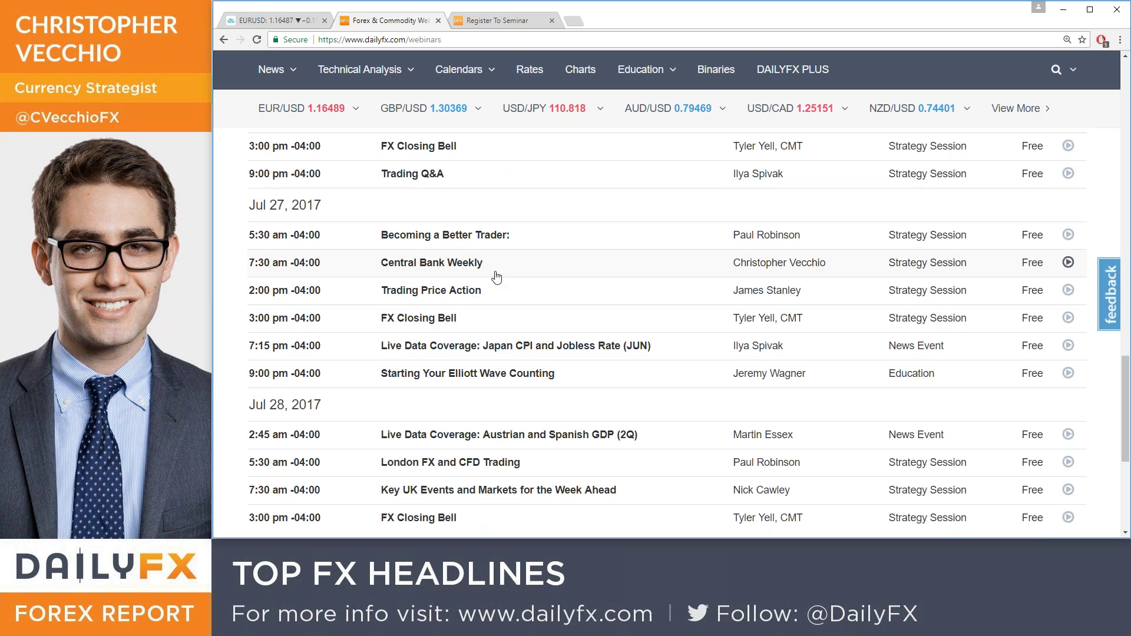
{"action": "scroll", "coordinate": [496, 277], "scroll_direction": "down", "scroll_amount": 2}
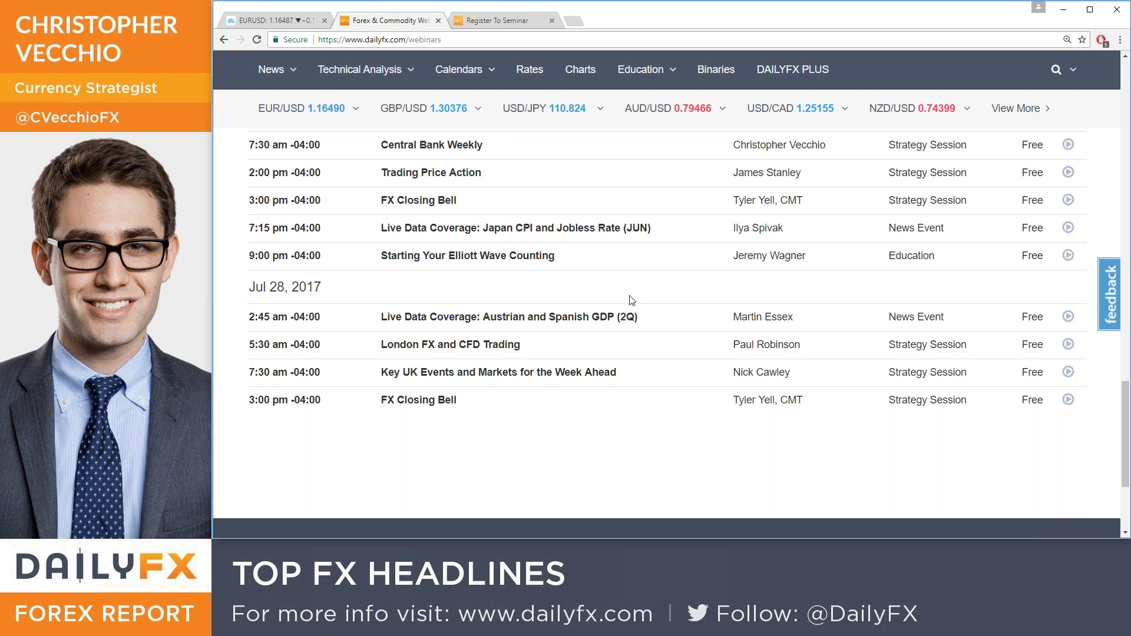
{"action": "scroll", "coordinate": [589, 298], "scroll_direction": "up", "scroll_amount": 1}
{"action": "scroll", "coordinate": [589, 297], "scroll_direction": "up", "scroll_amount": 13}
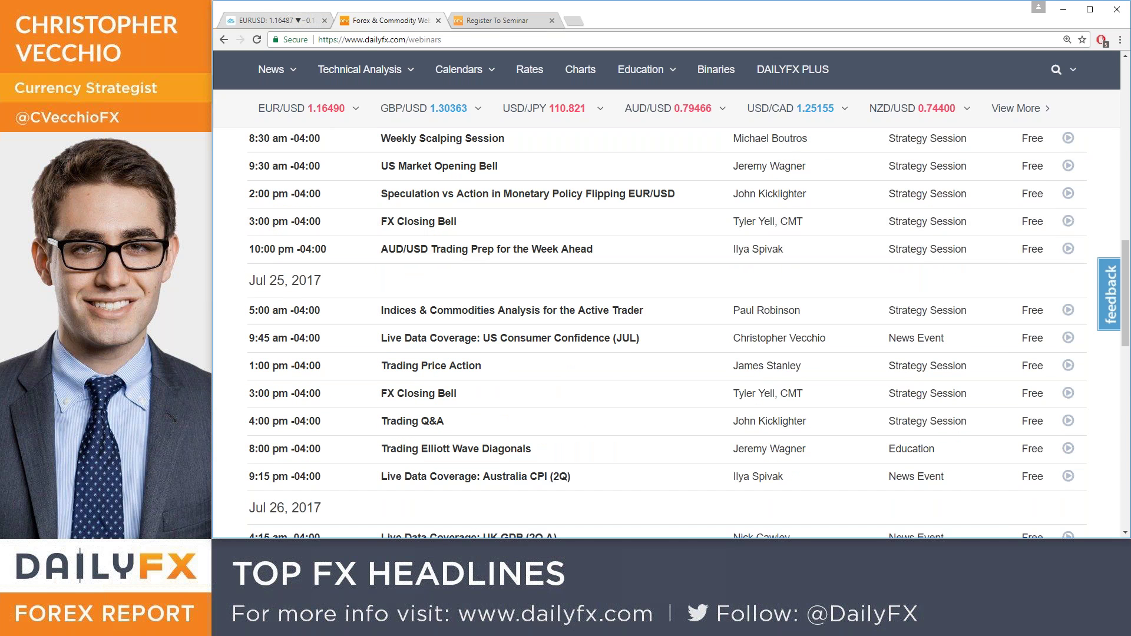
{"action": "scroll", "coordinate": [382, 250], "scroll_direction": "up", "scroll_amount": 10}
{"action": "scroll", "coordinate": [343, 260], "scroll_direction": "up", "scroll_amount": 3}
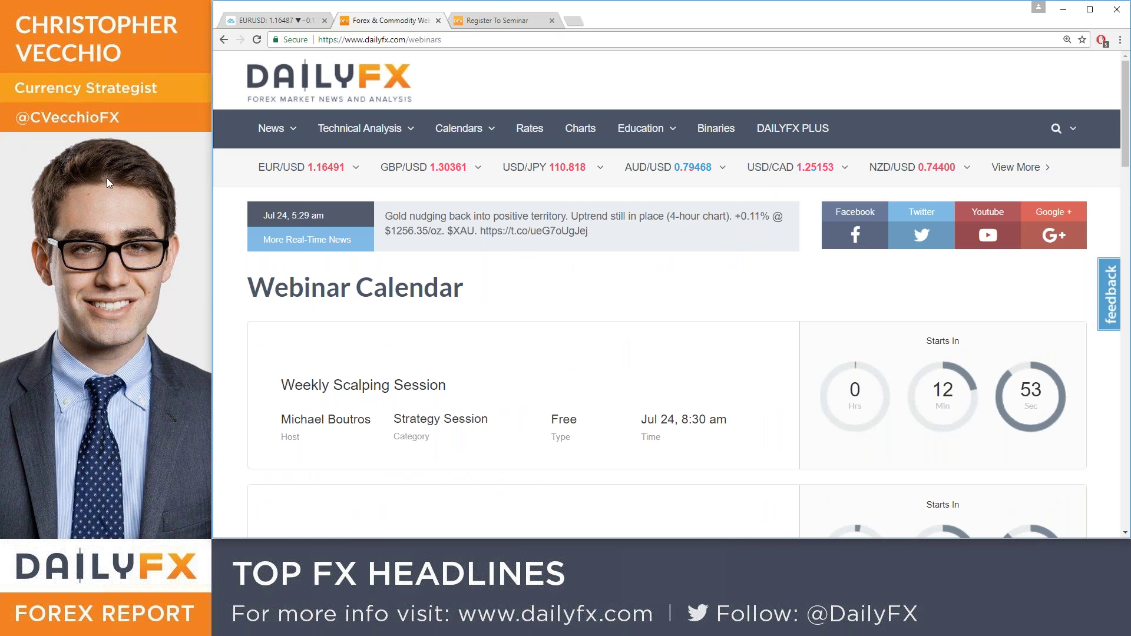
- Open Real-Time News from the News menu and browse the latest market posts
{"action": "mouse_move", "coordinate": [266, 136]}
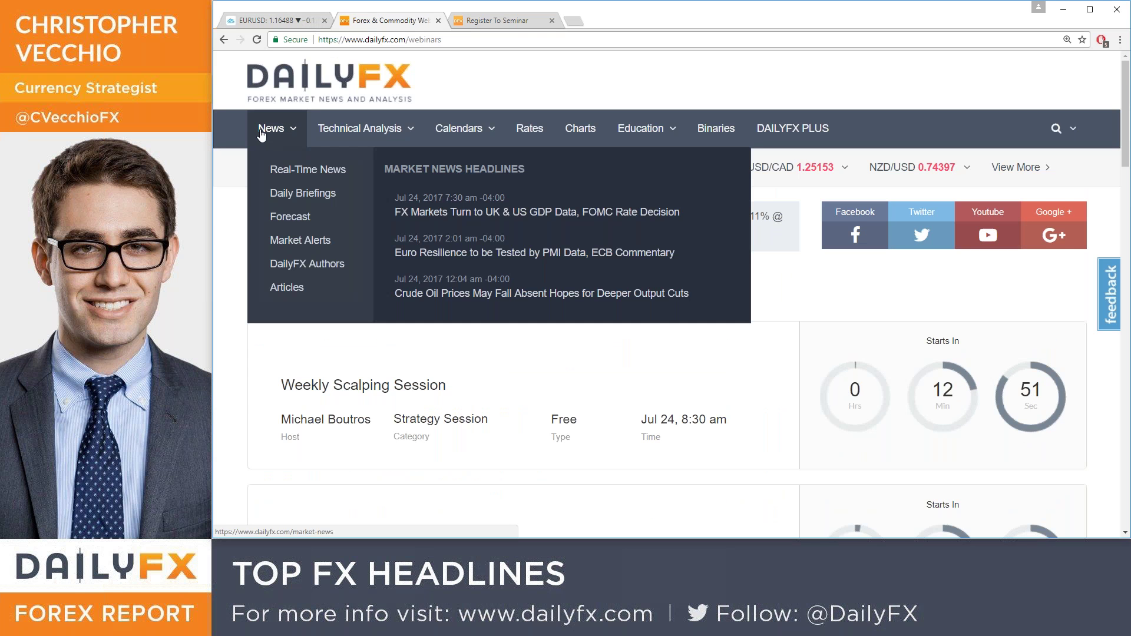
{"action": "left_click", "coordinate": [297, 170]}
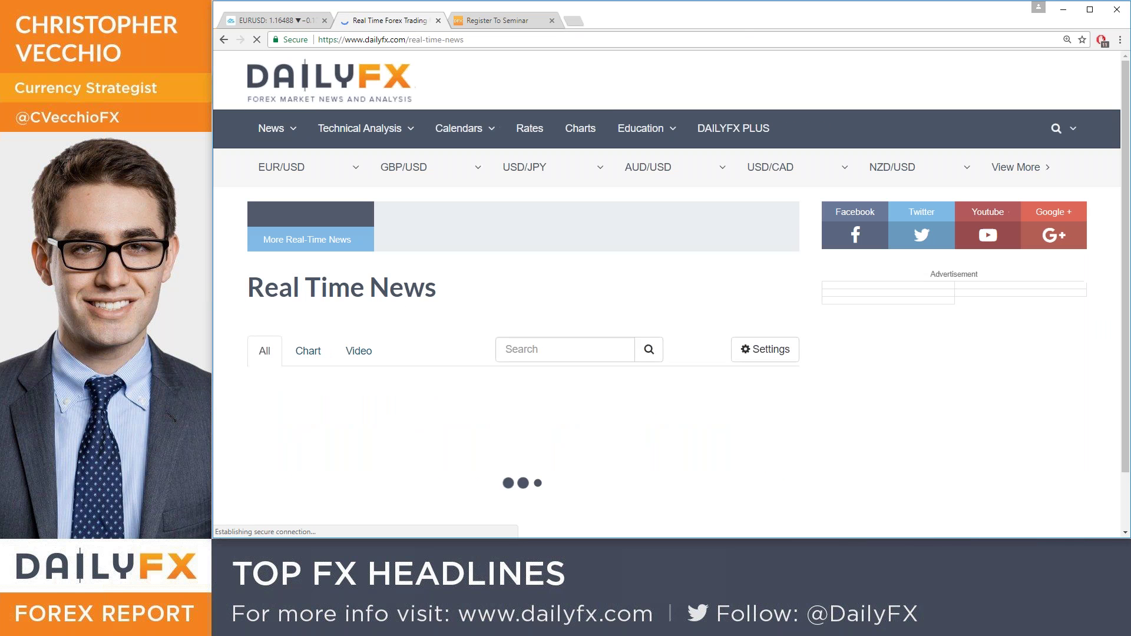
{"action": "scroll", "coordinate": [666, 294], "scroll_direction": "down", "scroll_amount": 3}
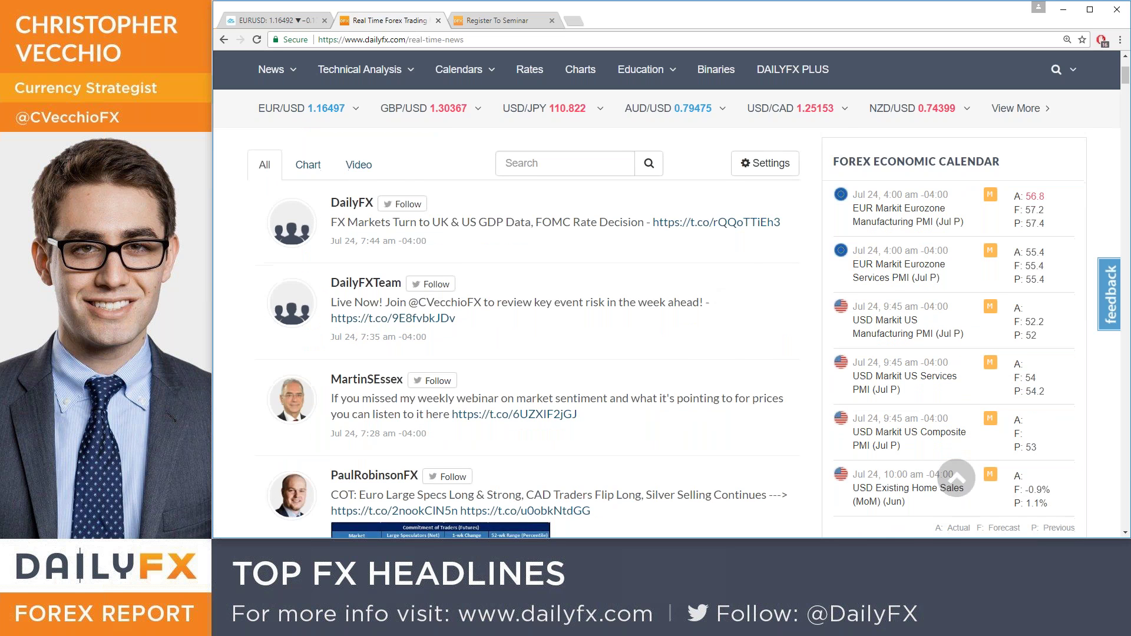
{"action": "scroll", "coordinate": [711, 296], "scroll_direction": "down", "scroll_amount": 1}
{"action": "scroll", "coordinate": [679, 333], "scroll_direction": "down", "scroll_amount": 4}
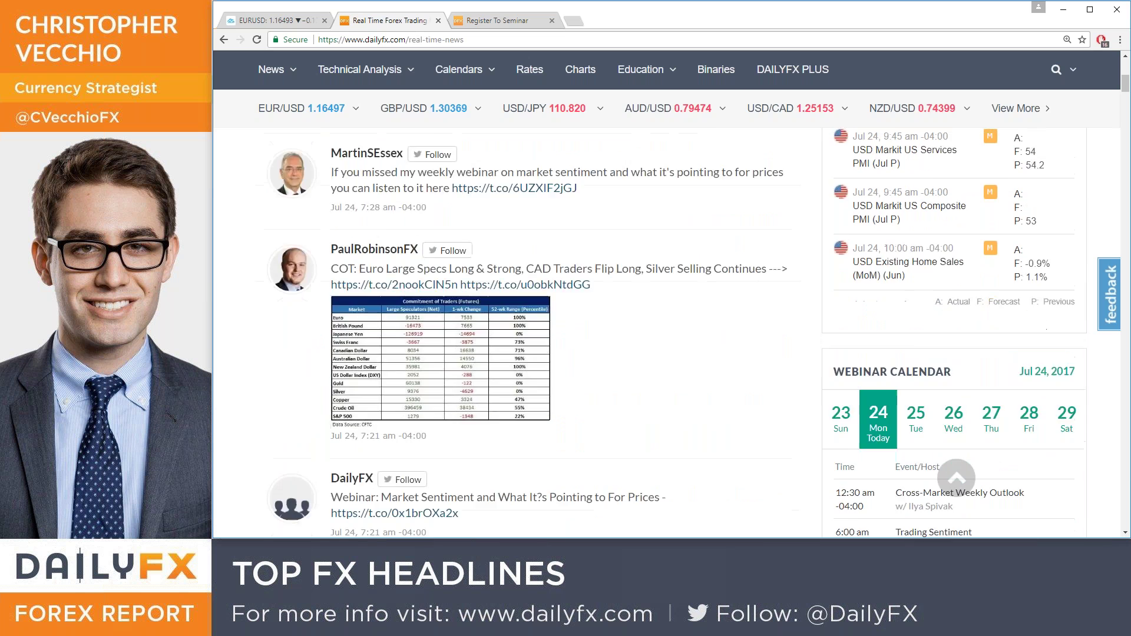
{"action": "scroll", "coordinate": [676, 332], "scroll_direction": "down", "scroll_amount": 5}
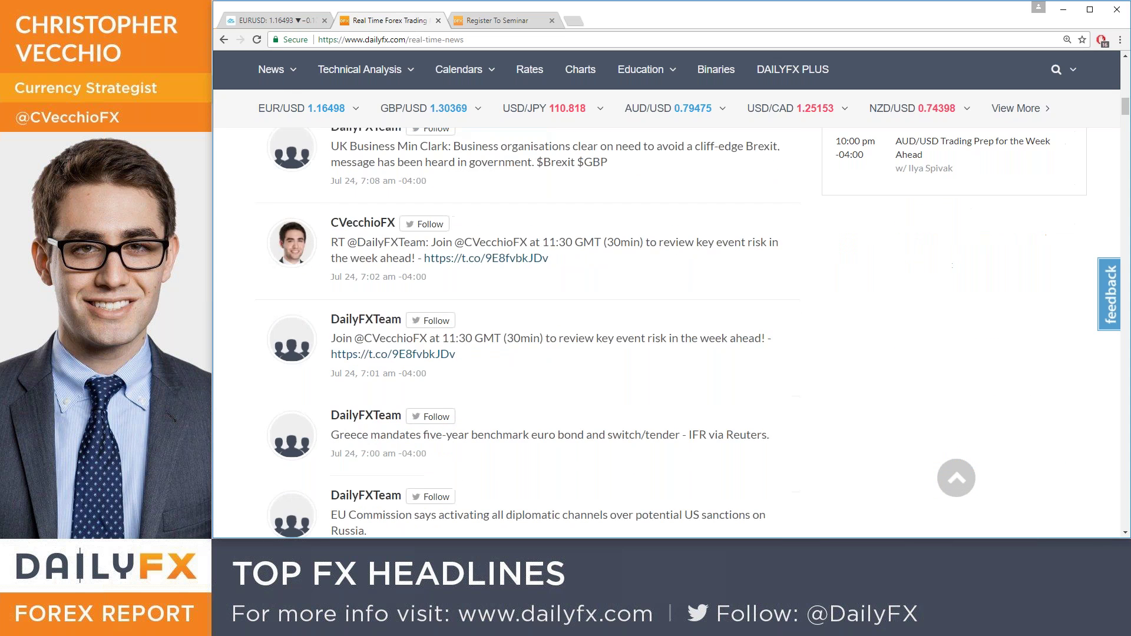
{"action": "scroll", "coordinate": [657, 318], "scroll_direction": "up", "scroll_amount": 12}
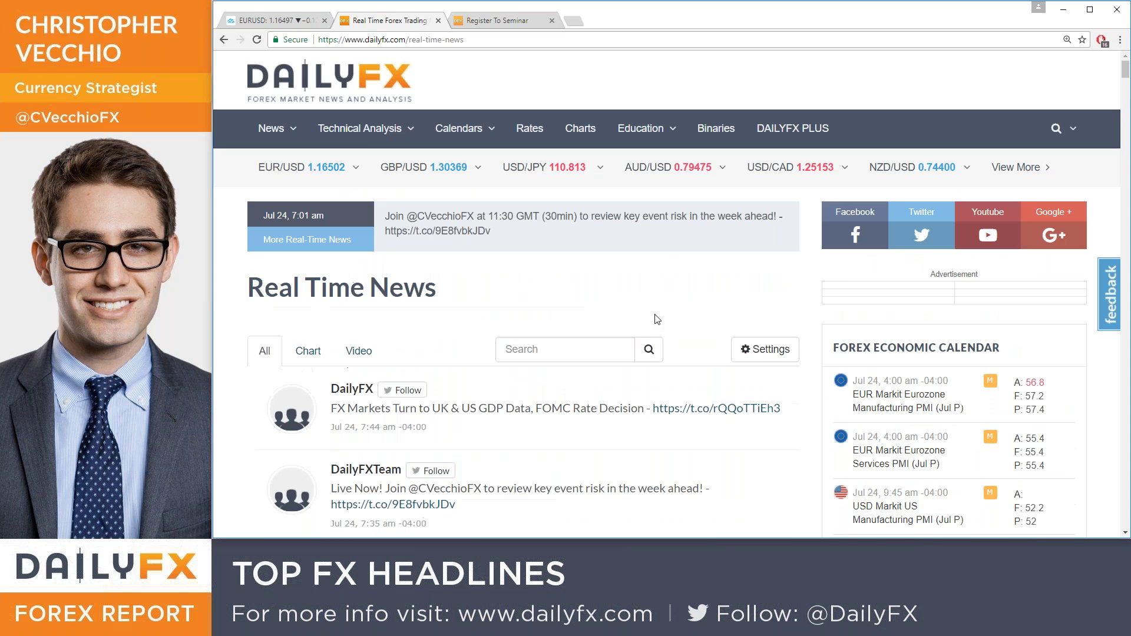
- Return to TradingView and load the daily DXY chart, zoomed into the recent year
{"action": "left_click", "coordinate": [302, 25]}
{"action": "type", "text": "DXY"}
{"action": "key", "text": "Return"}
{"action": "scroll", "coordinate": [754, 312], "scroll_direction": "up", "scroll_amount": 3}
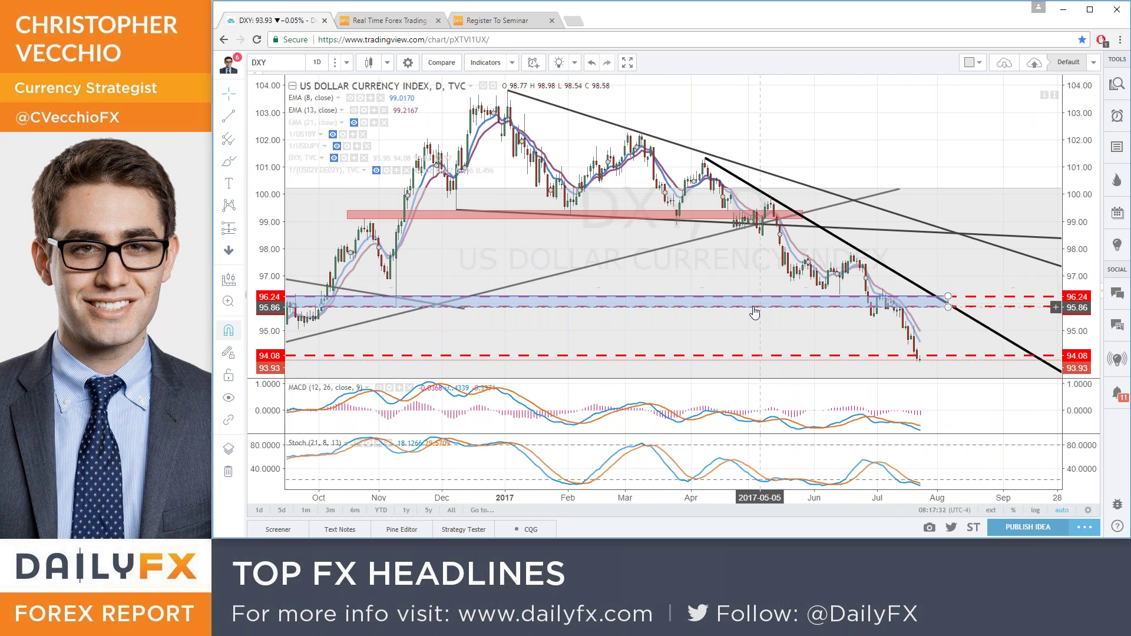